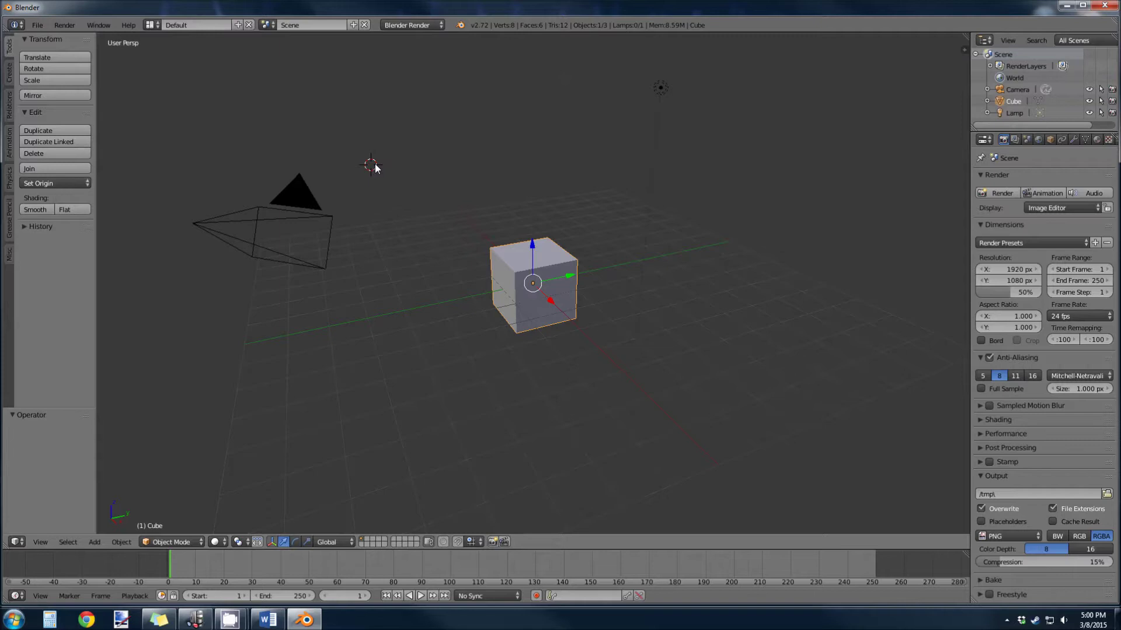
# - Delete all the default objects from the scene, including the camera, cube and lamp
pyautogui.press('a')
pyautogui.press('a')
pyautogui.press('x')
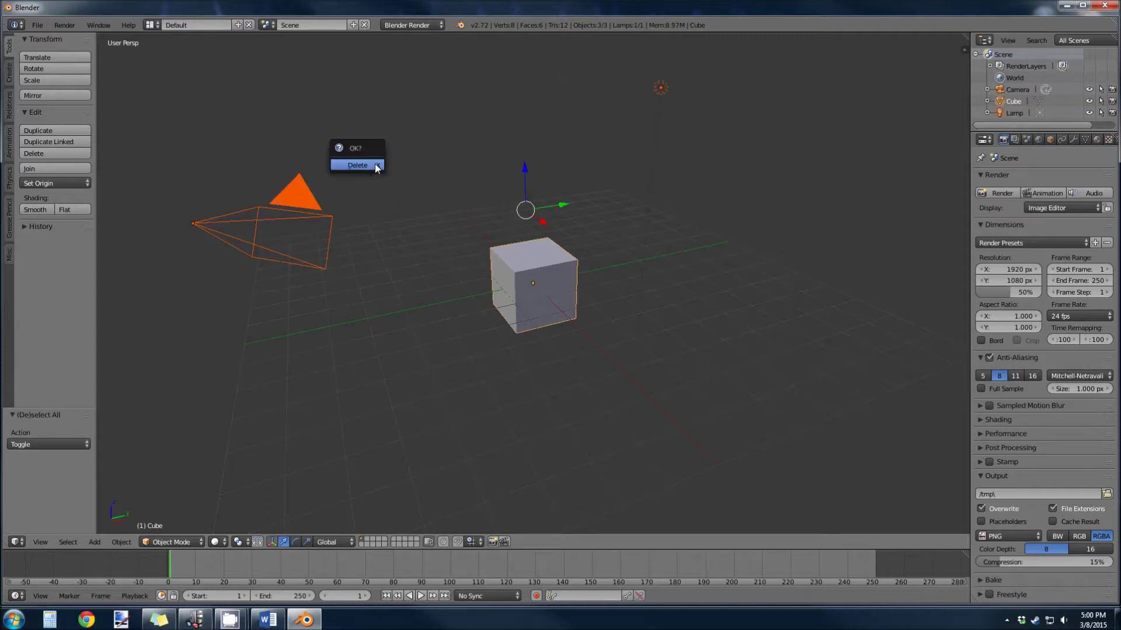
pyautogui.click(357, 165)
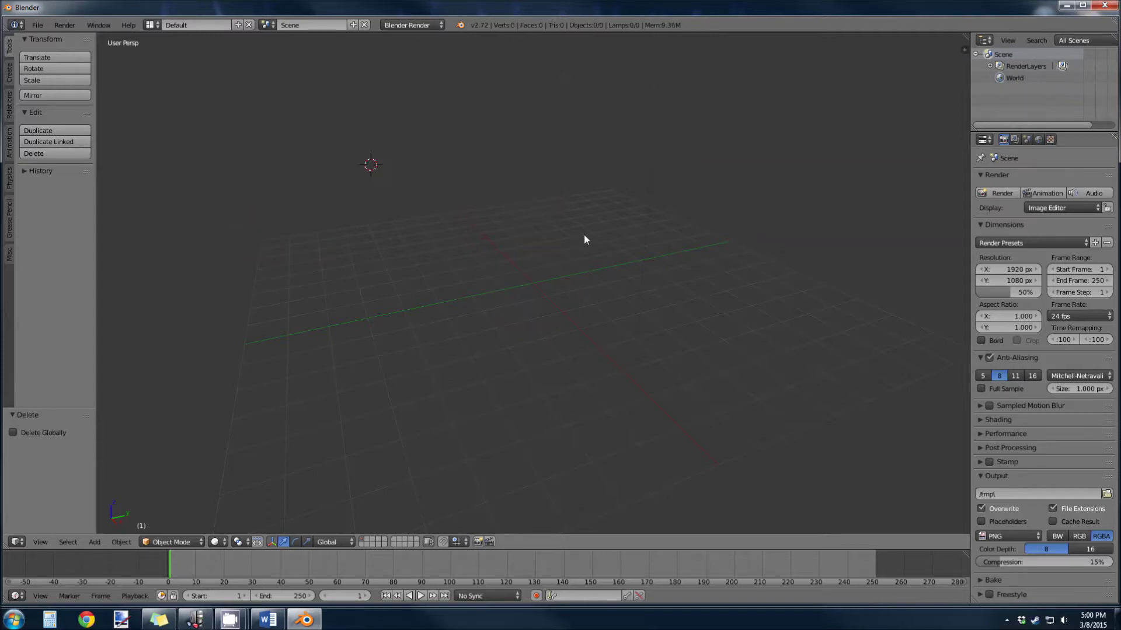
# - Set the scene units to Metric with a unit scale of 0.01
pyautogui.click(1027, 141)
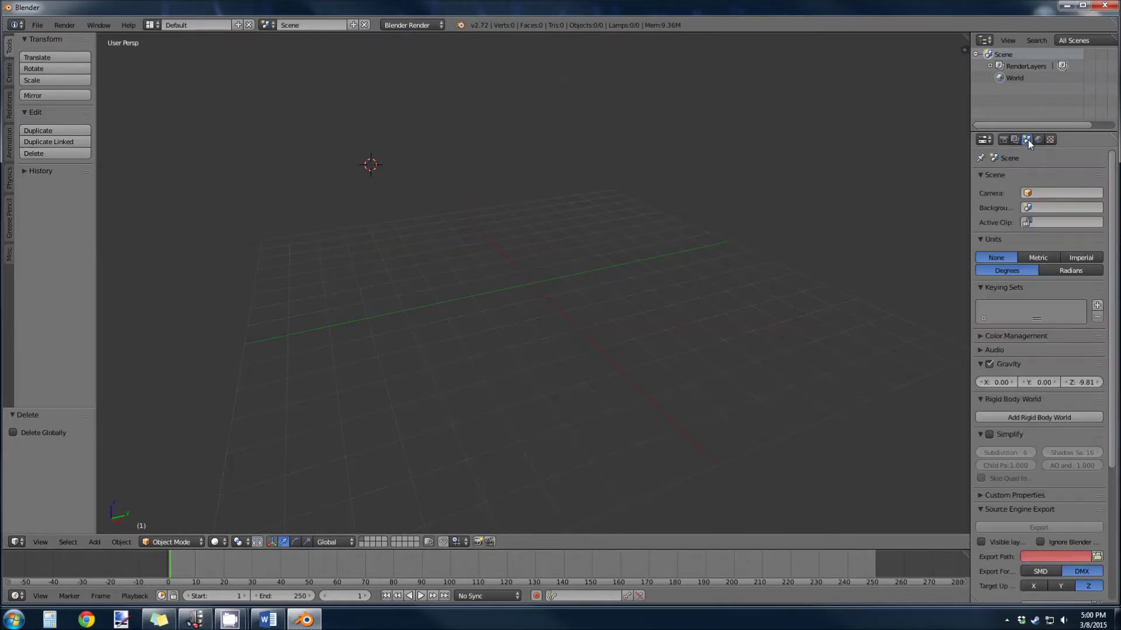
pyautogui.click(1038, 258)
pyautogui.click(1015, 285)
pyautogui.write('.0')
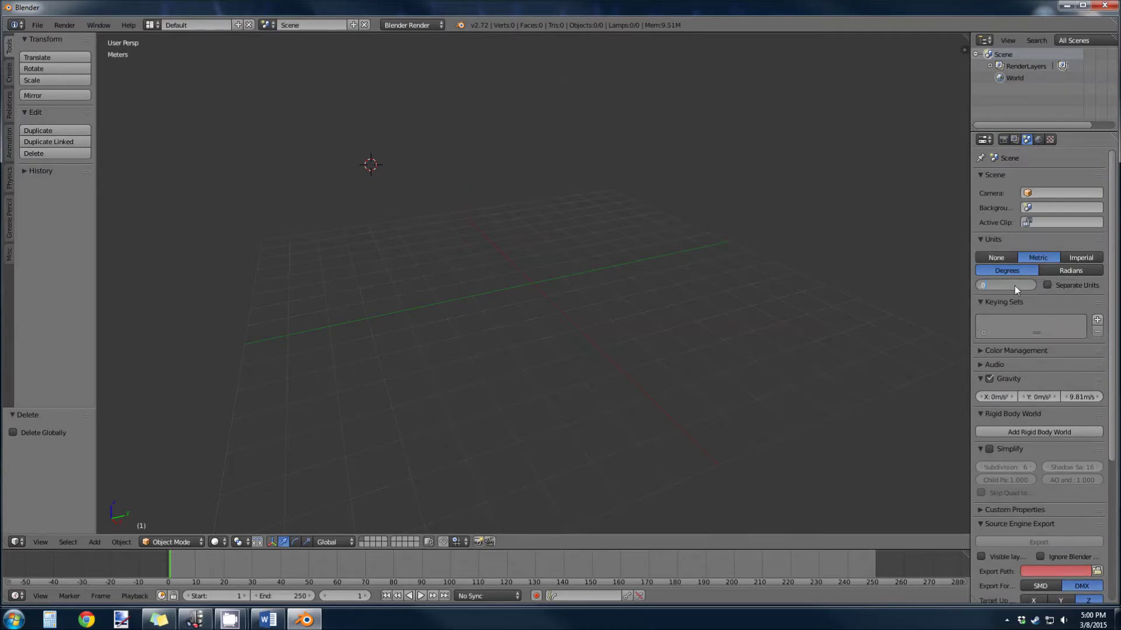
pyautogui.write('1')
pyautogui.press('Return')
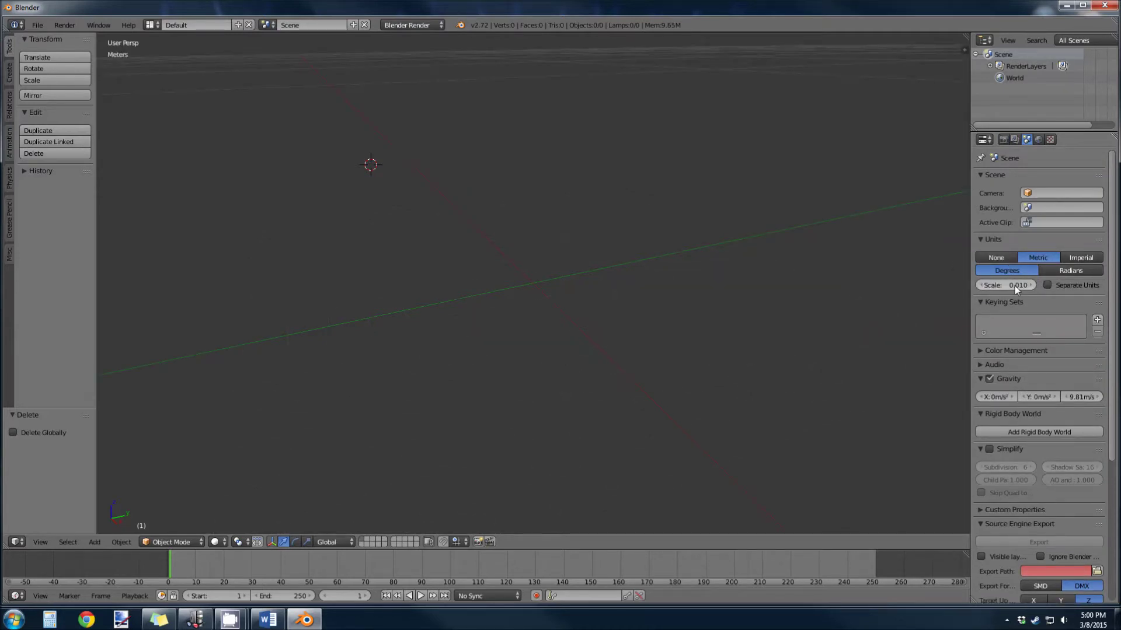
# - Snap the 3D cursor to the centre of the scene
pyautogui.scroll(-4, 816, 246)
pyautogui.scroll(4, 799, 250)
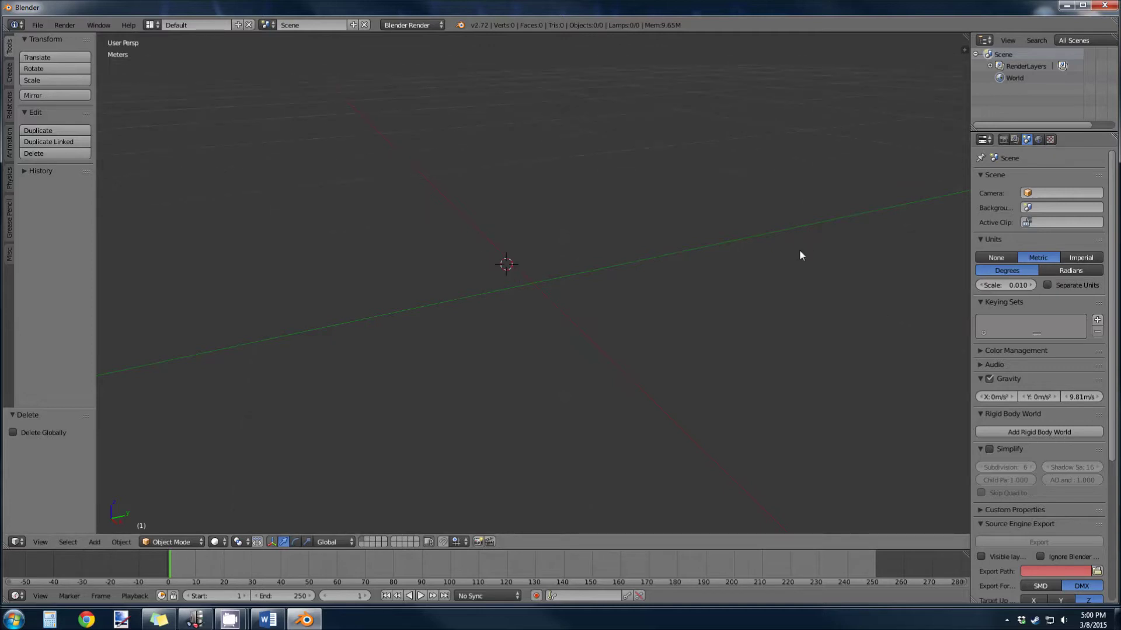
pyautogui.hotkey('shift', 's')
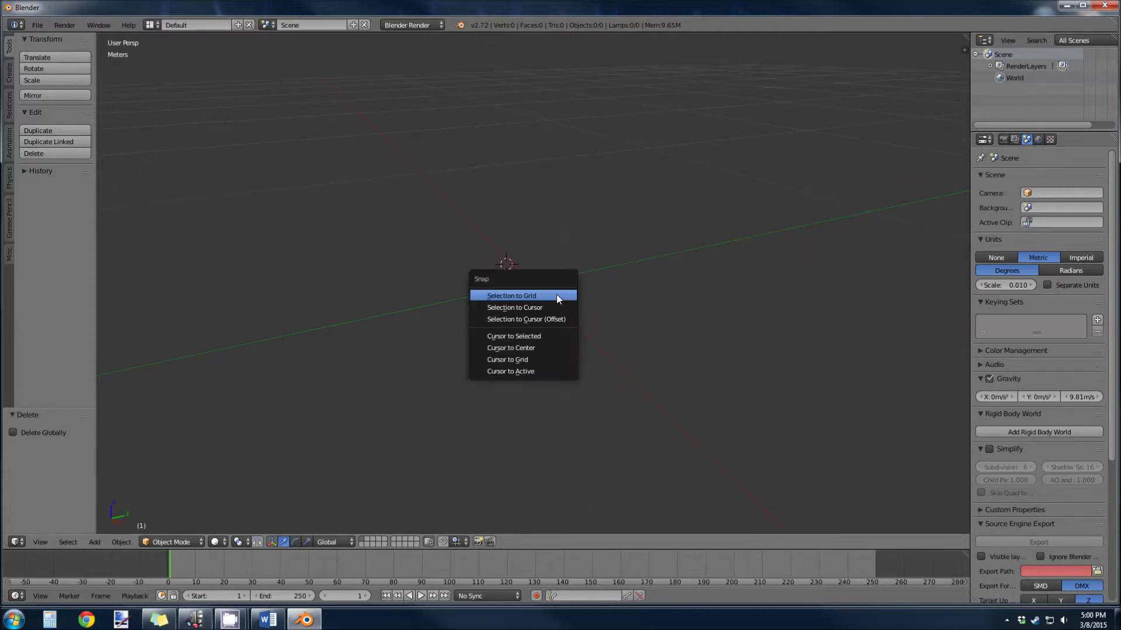
pyautogui.click(534, 348)
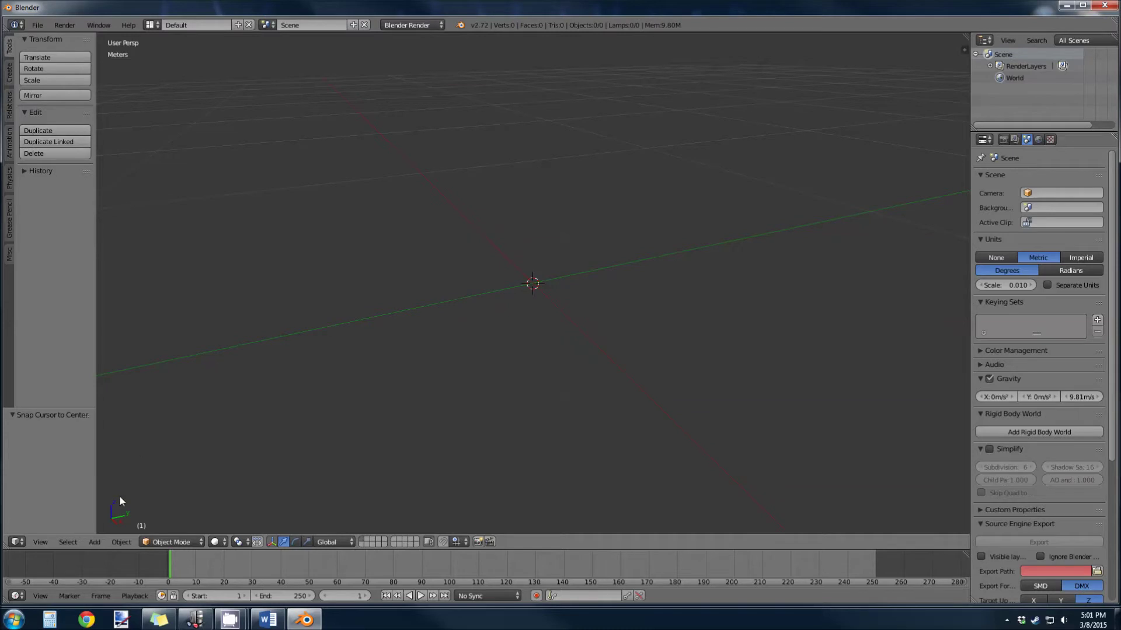
# - Add a cube mesh at the 3D cursor with a radius of 32 cm
pyautogui.click(95, 542)
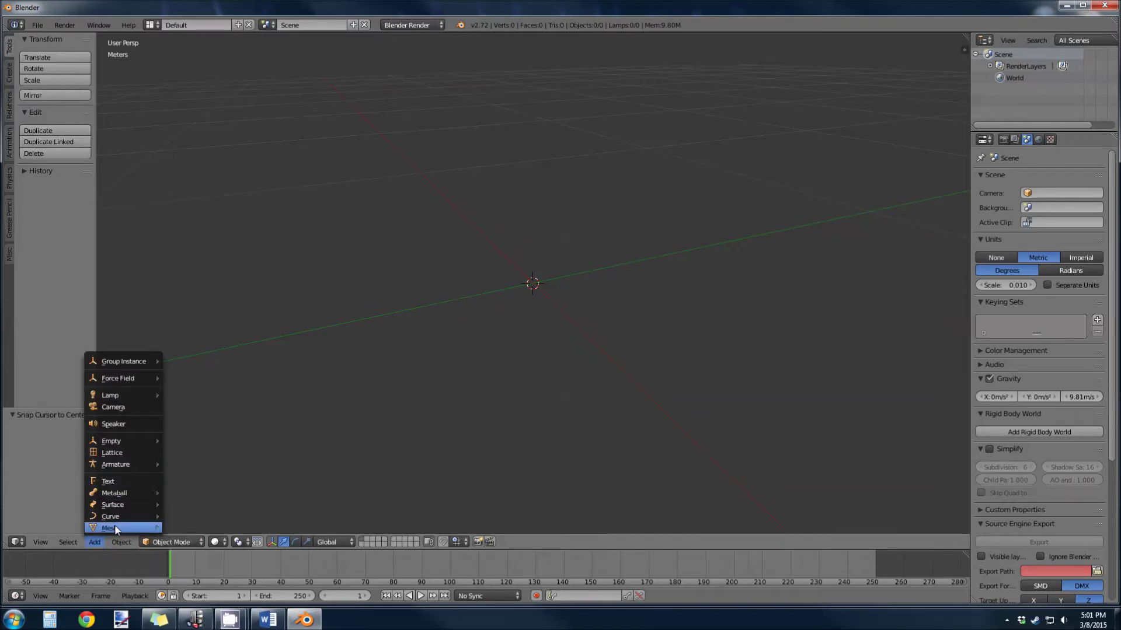
pyautogui.moveTo(121, 528)
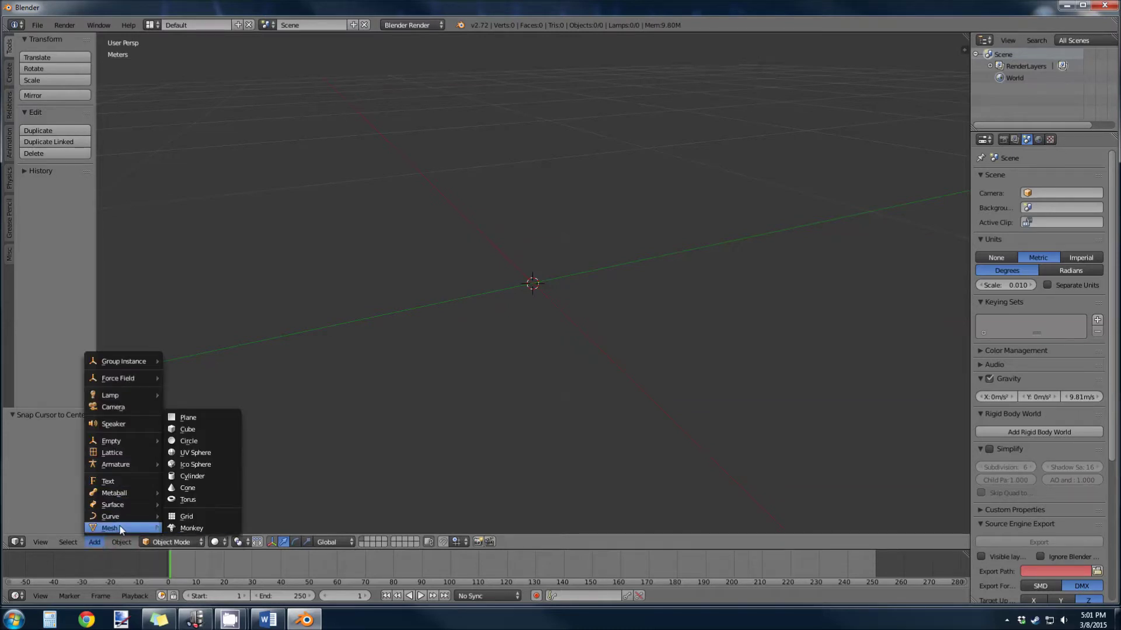
pyautogui.click(204, 432)
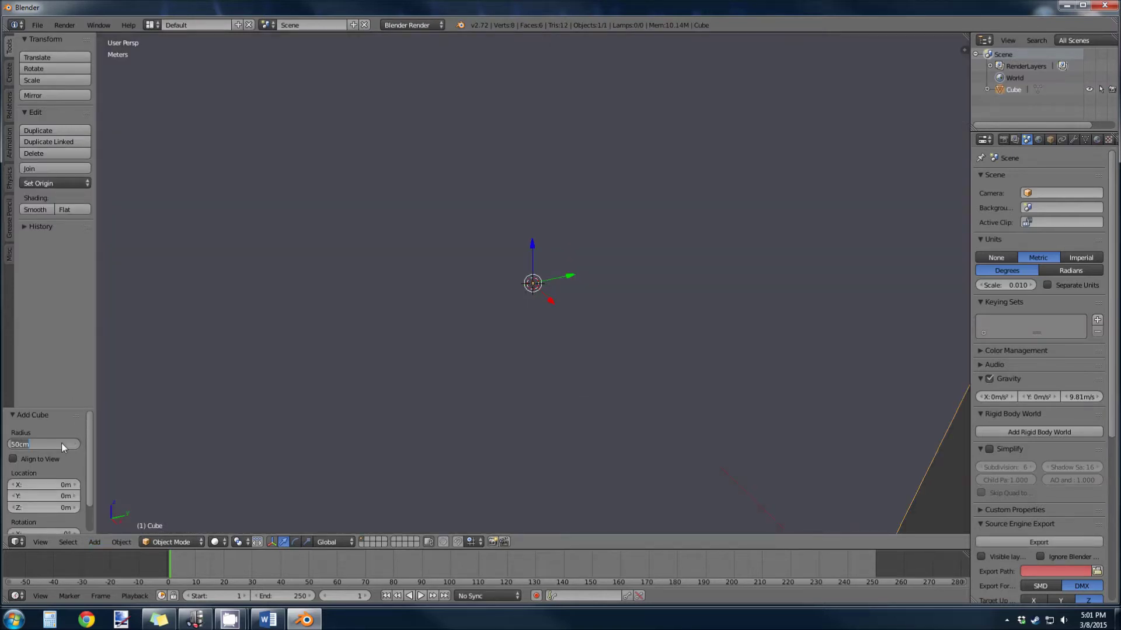
pyautogui.write('32')
pyautogui.press('Return')
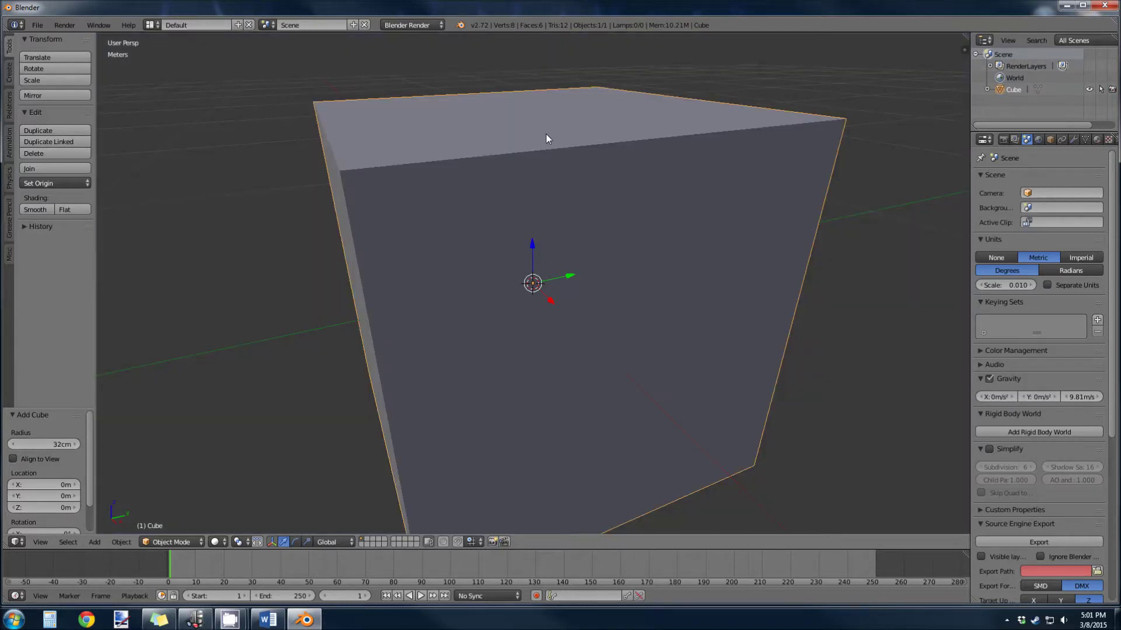
# - In front view, move the cube up along the Z axis by about 30 cm
pyautogui.press('KP_1')
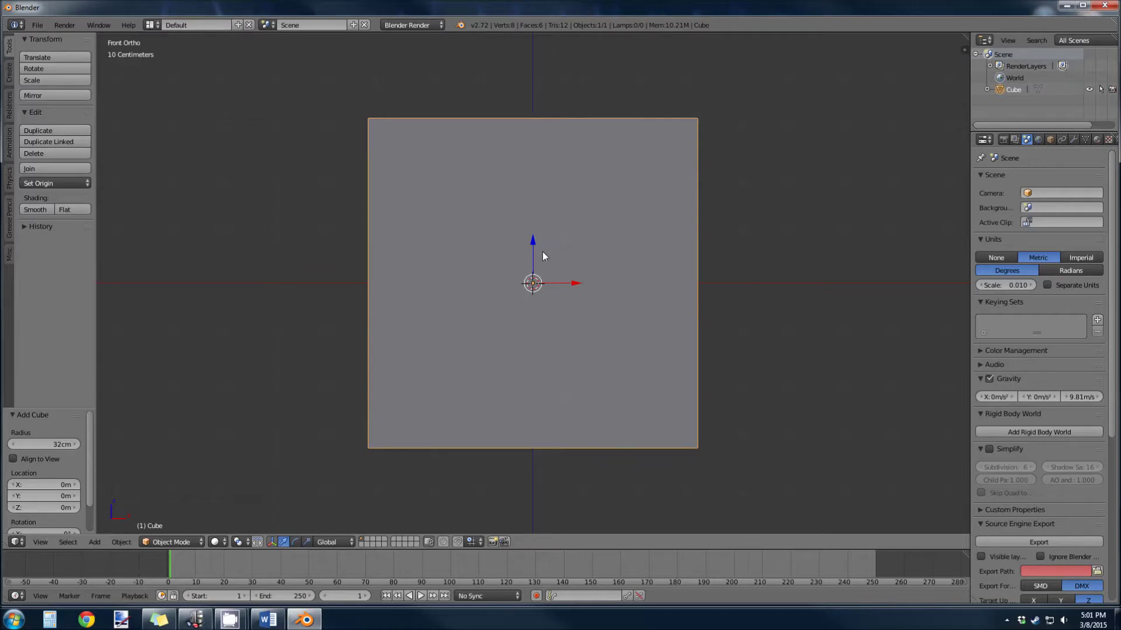
pyautogui.keyDown('ctrl'); pyautogui.scroll(-3, 542, 251); pyautogui.keyUp('ctrl')
pyautogui.scroll(-4, 573, 244)
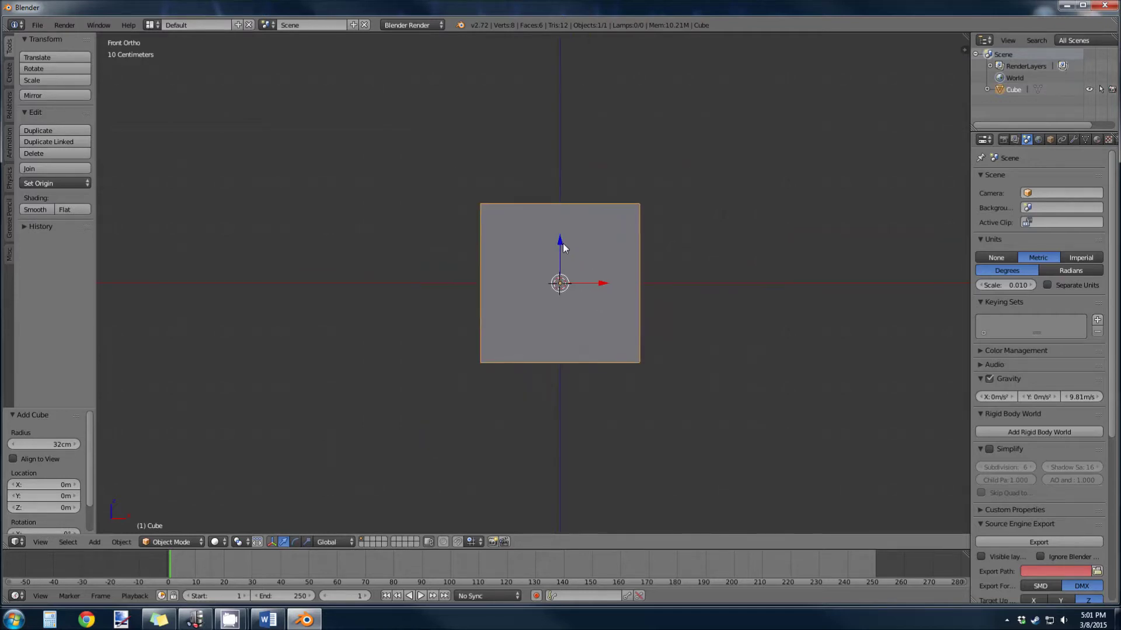
pyautogui.press('g')
pyautogui.press('z')
pyautogui.click(564, 165)
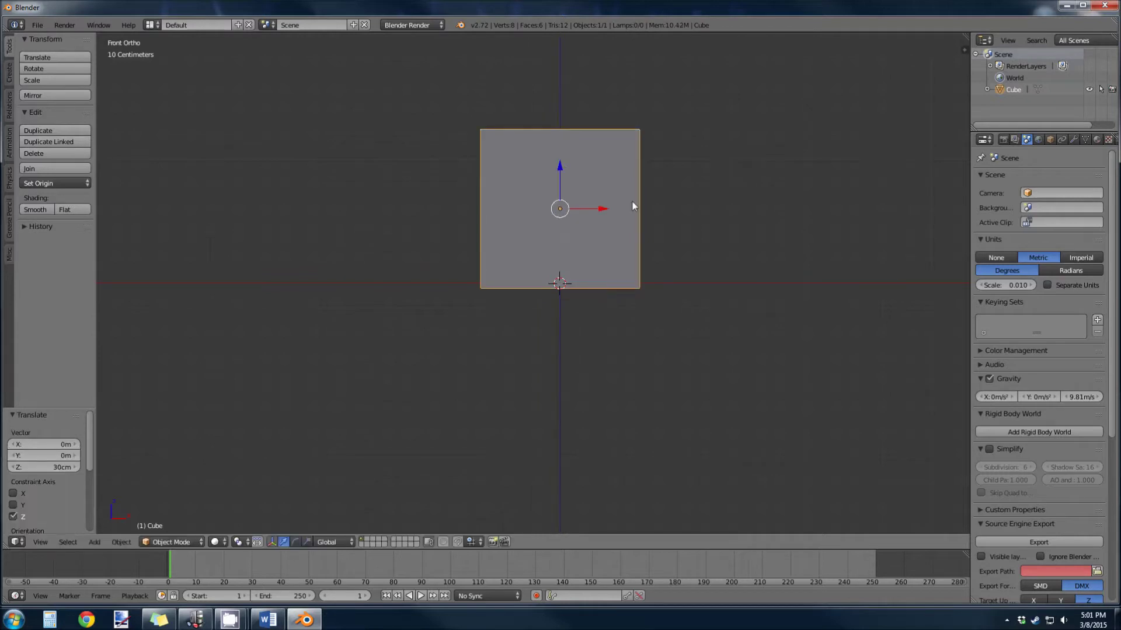
# - Compare the cube's size with the grid spacing in front view
pyautogui.keyDown('shift'); pyautogui.moveTo(689, 212); pyautogui.dragTo(625, 293, button='middle'); pyautogui.keyUp('shift')
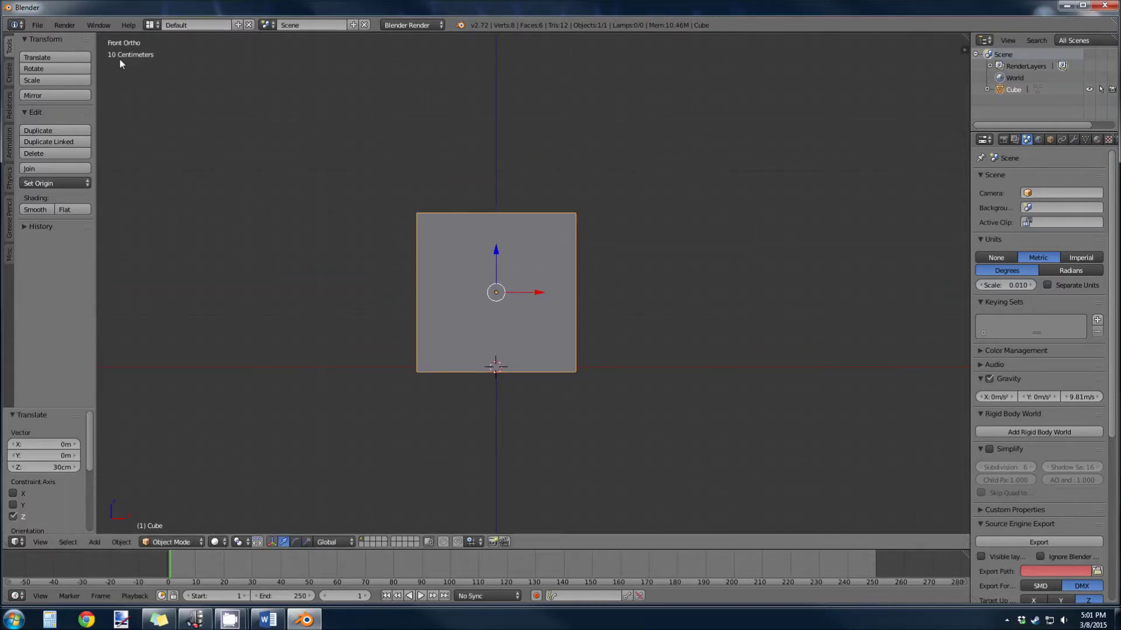
pyautogui.scroll(-5, 502, 255)
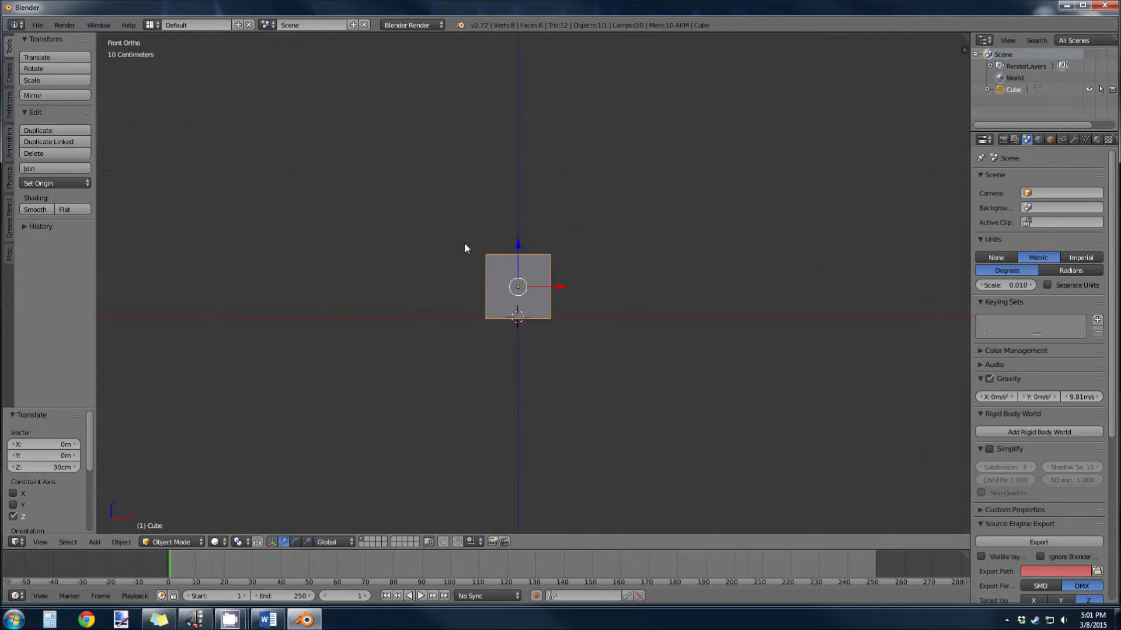
pyautogui.scroll(-2, 513, 255)
pyautogui.scroll(-1, 513, 257)
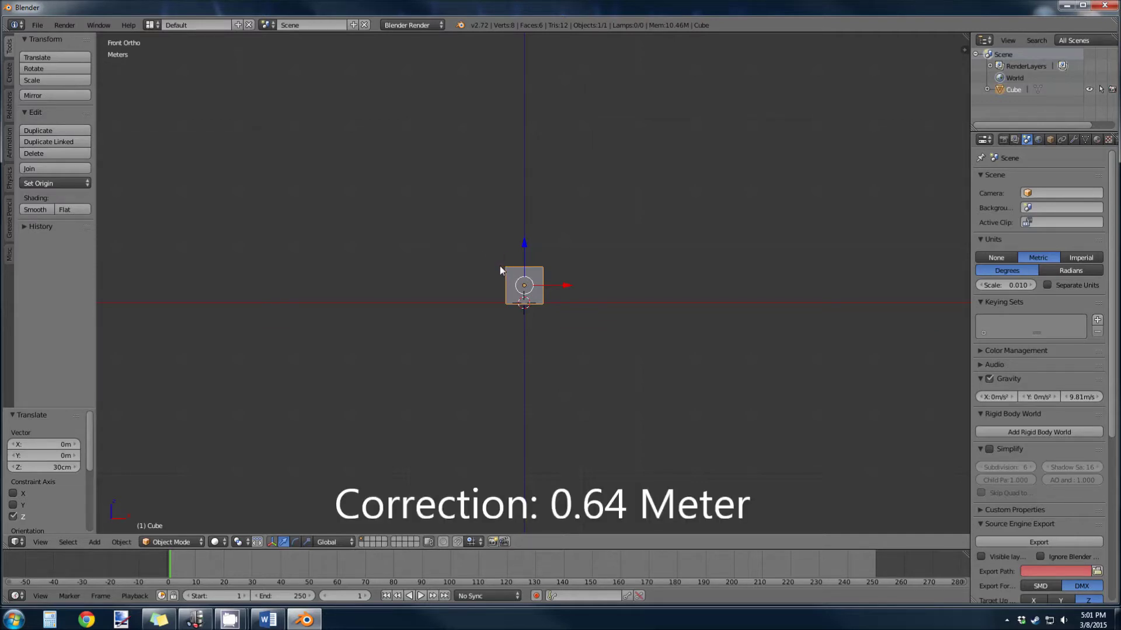
pyautogui.scroll(7, 499, 265)
pyautogui.scroll(2, 493, 244)
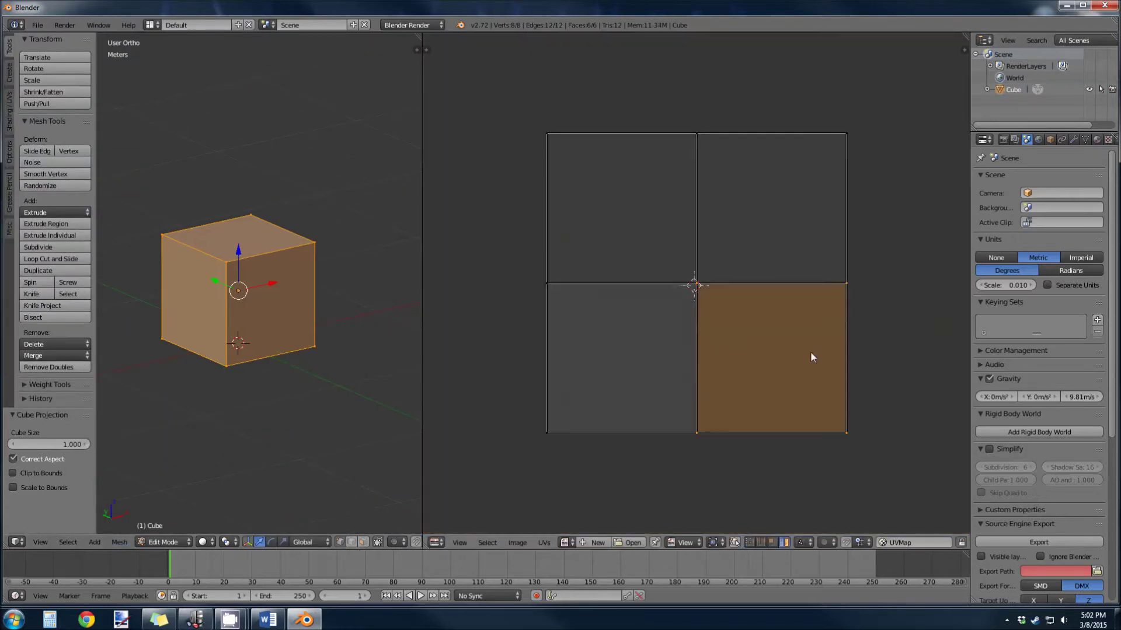
# - Split the cube's edit view to add a UV editor beside it and load the box_tex.bmp image
pyautogui.moveTo(810, 351); pyautogui.dragTo(618, 390, button='right')
pyautogui.press('a')
pyautogui.scroll(2, 742, 320)
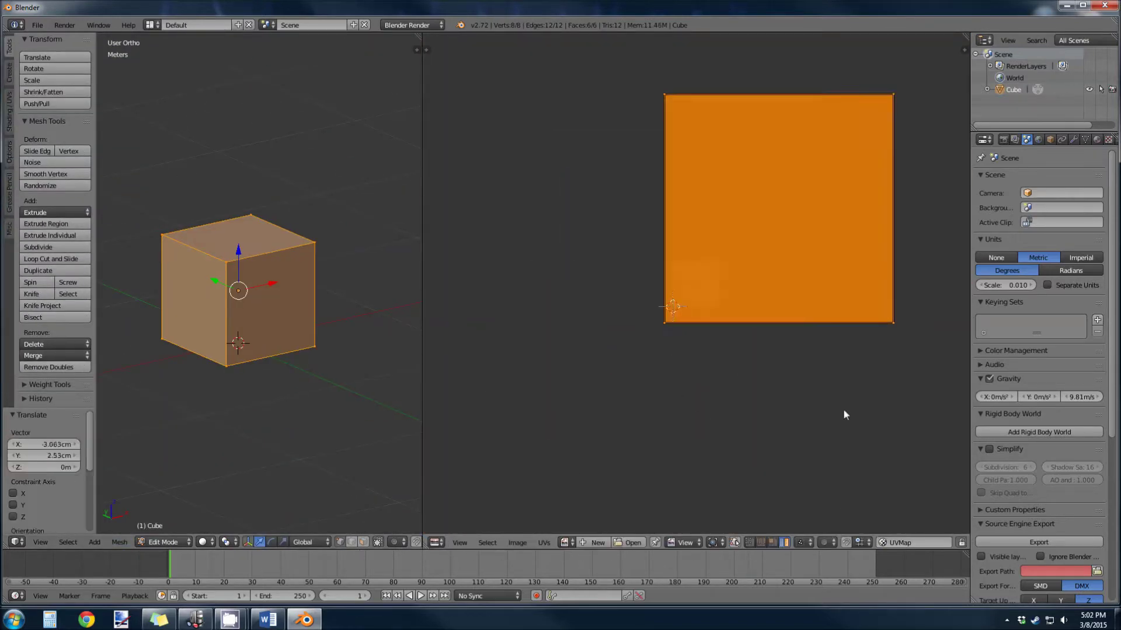
pyautogui.press('a')
pyautogui.hotkey('alt', 'o')
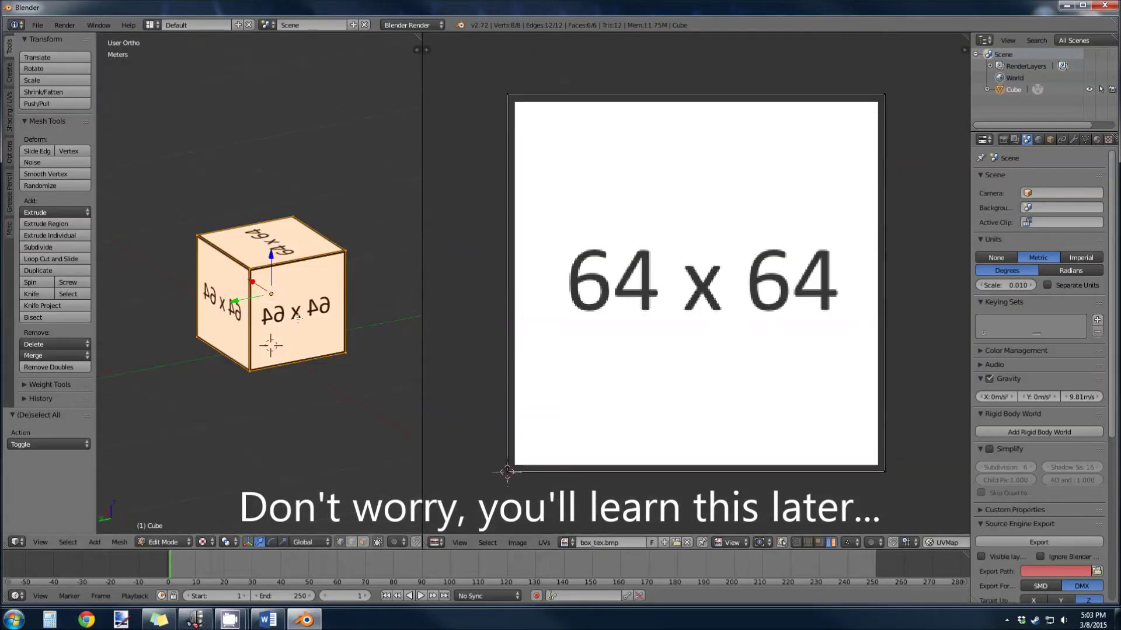
# - Rotate and mirror the UVs of the cube's faces so the 64 x 64 texture label reads correctly
pyautogui.rightClick(298, 319)
pyautogui.press('a')
pyautogui.press('r')
pyautogui.click(695, 403)
pyautogui.click(544, 542)
pyautogui.click(694, 340)
pyautogui.rightClick(214, 299)
pyautogui.press('a')
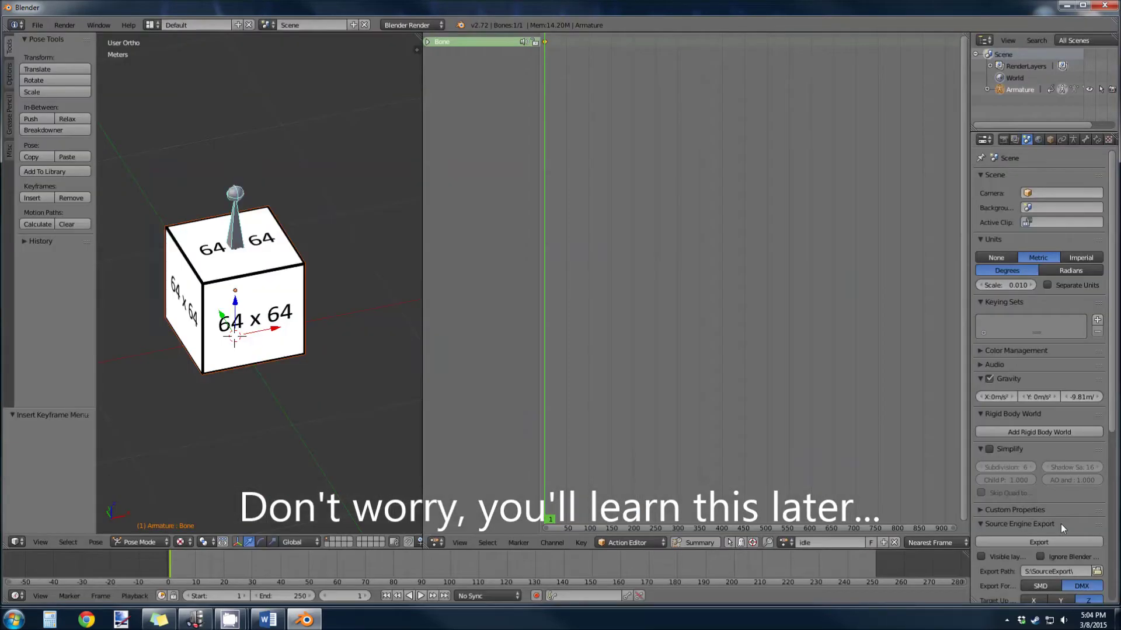
# - Switch to Windows Explorer and move the anims folder into the box folder in SourceExport
pyautogui.click(300, 619)
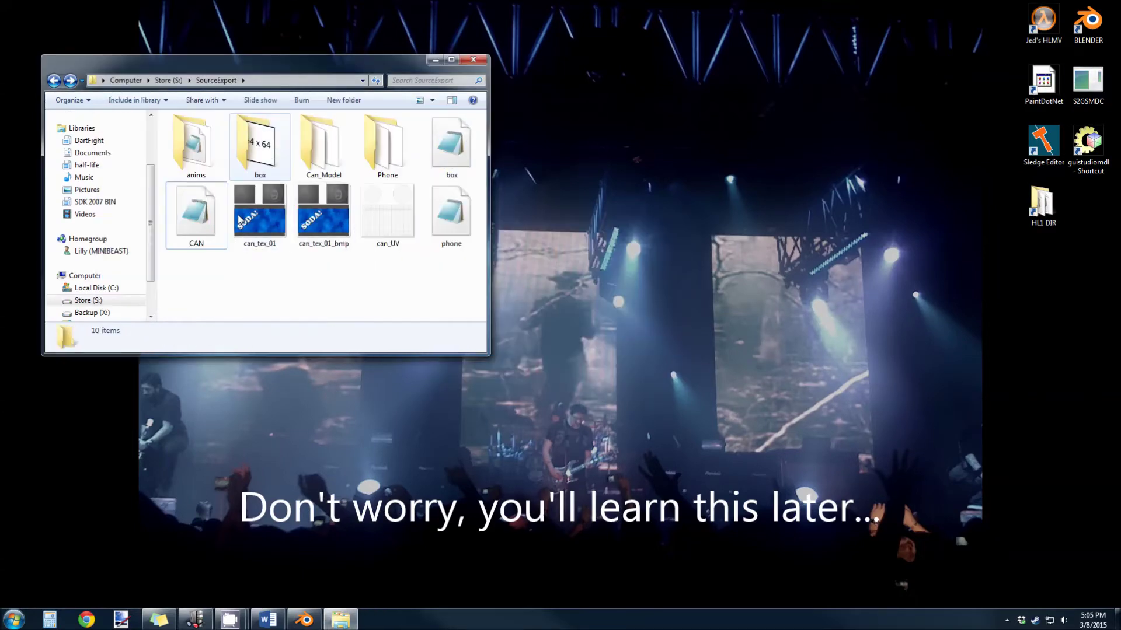
pyautogui.moveTo(196, 146); pyautogui.dragTo(255, 158)
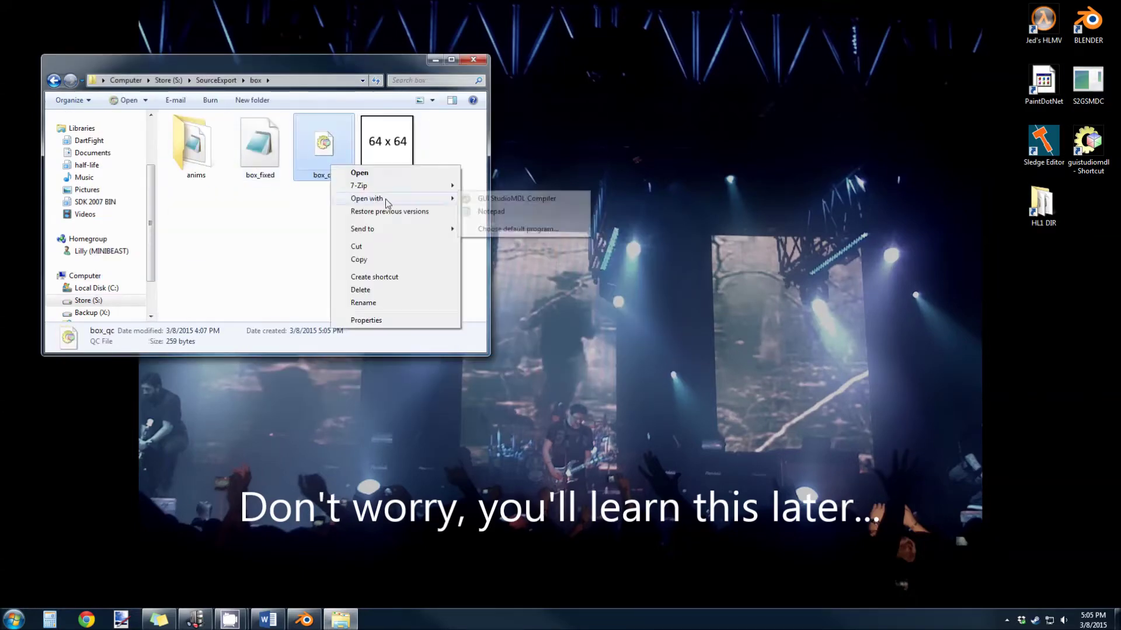
pyautogui.click(400, 183)
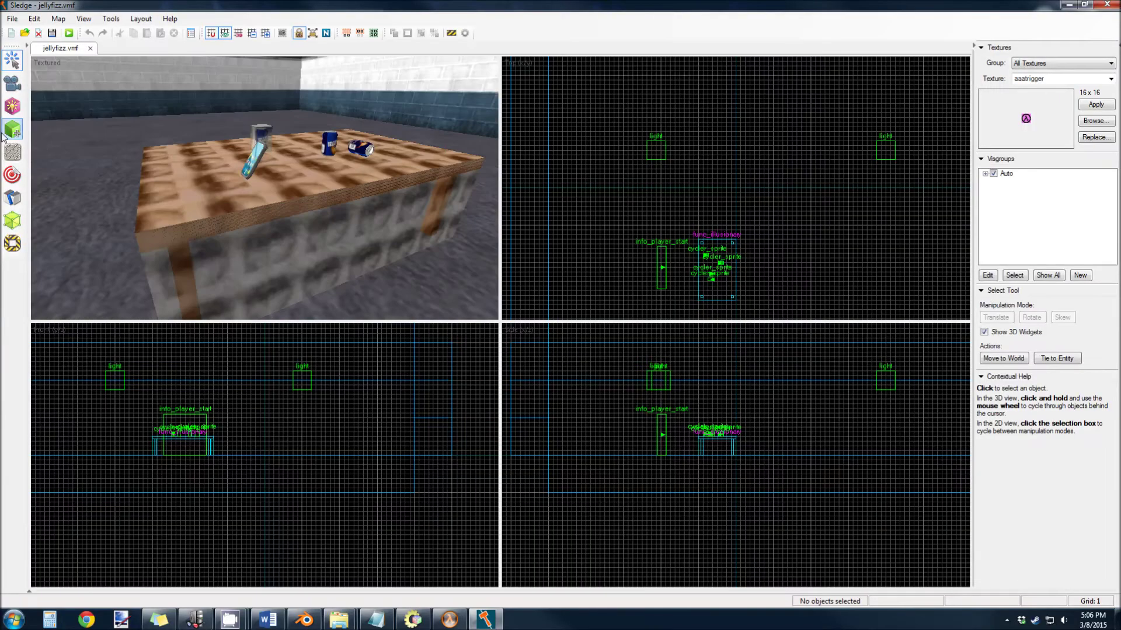
# - In Sledge, filter the texture browser by "crate" and choose the crate08 texture
pyautogui.click(7, 132)
pyautogui.click(1096, 121)
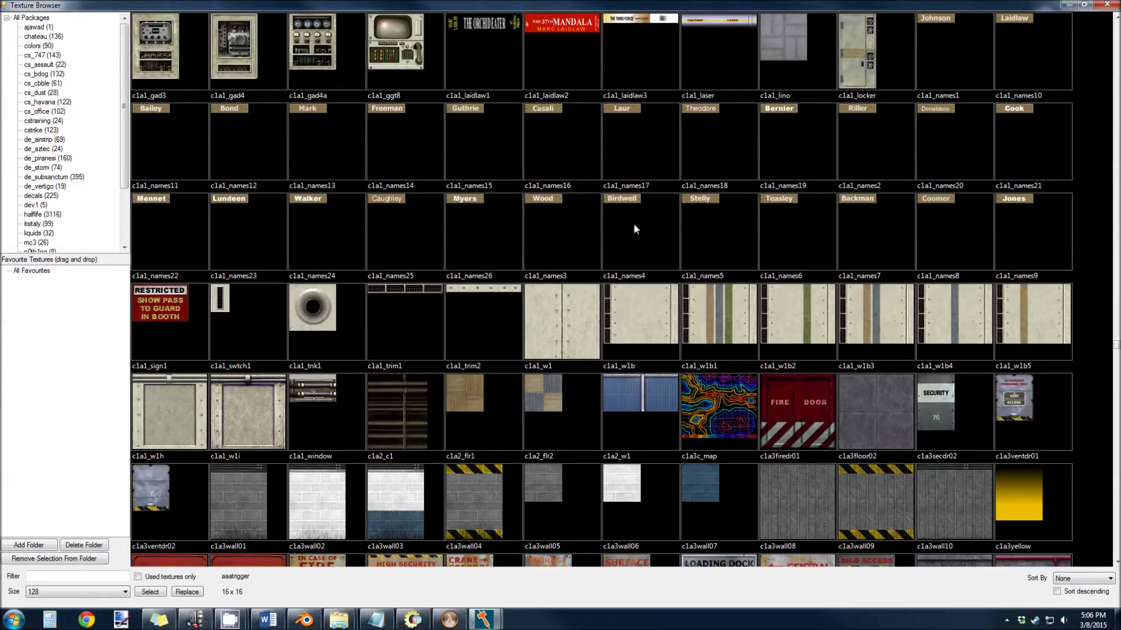
pyautogui.write('crate')
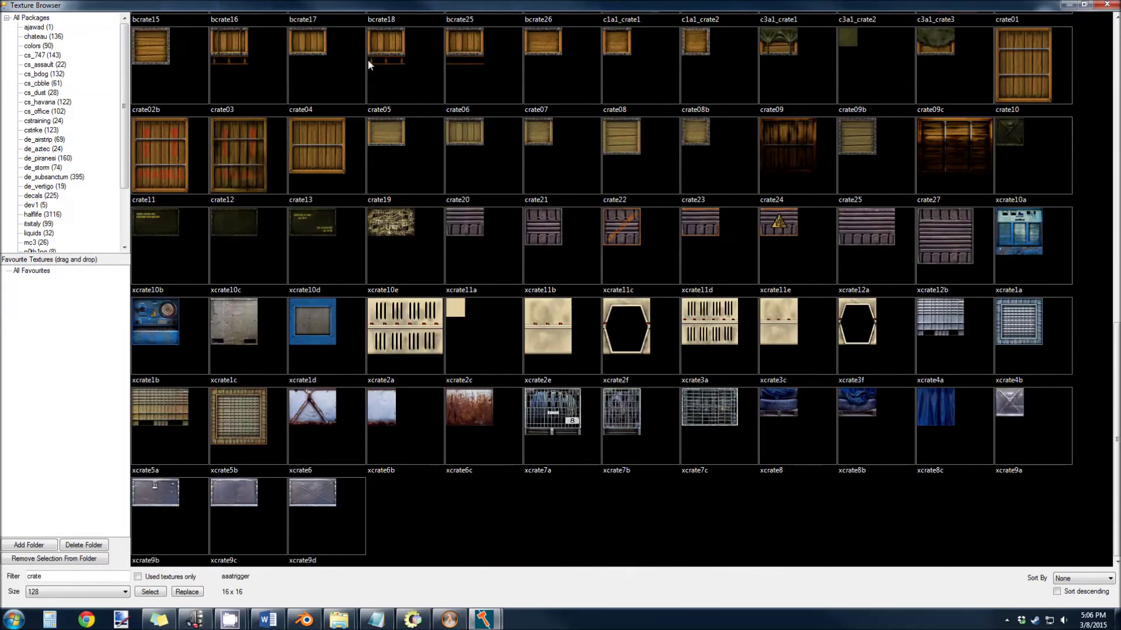
pyautogui.click(498, 58)
pyautogui.doubleClick(644, 45)
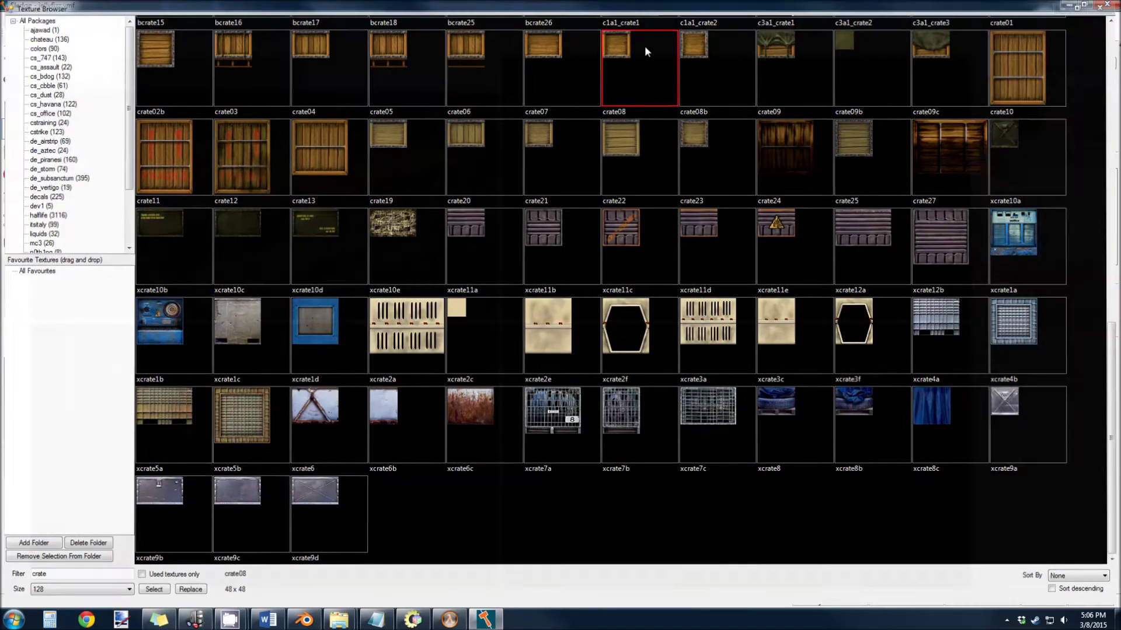
# - Create a 64 x 64 x 64 block brush with the crate08 texture on the floor, between the two lights in the top view
pyautogui.hotkey('shift', 's')
pyautogui.scroll(5, 695, 170)
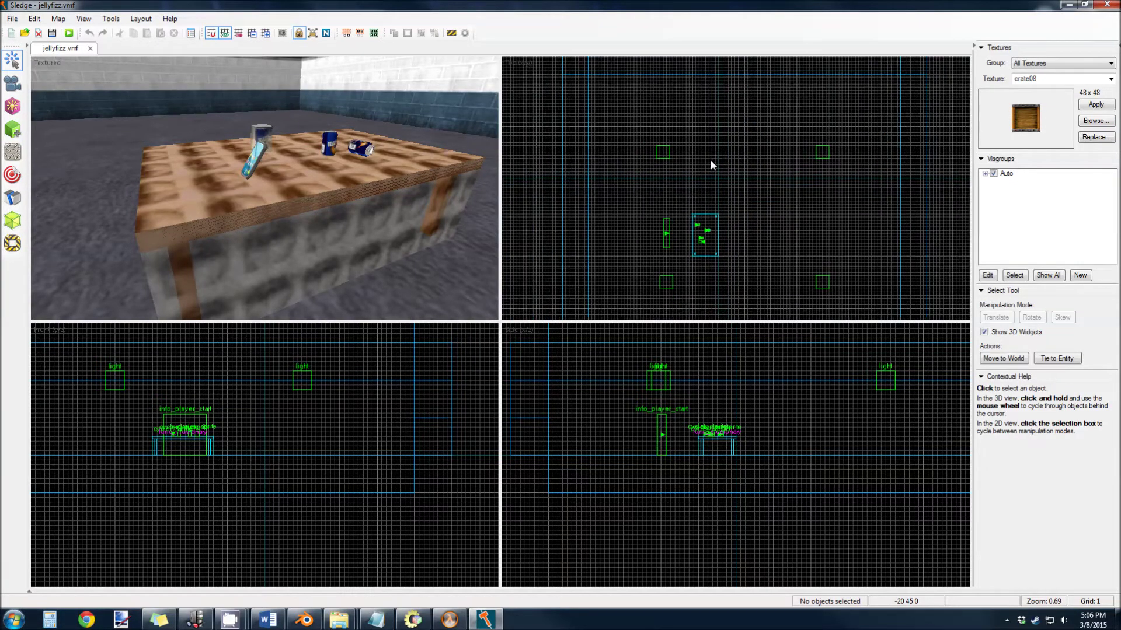
pyautogui.scroll(2, 695, 211)
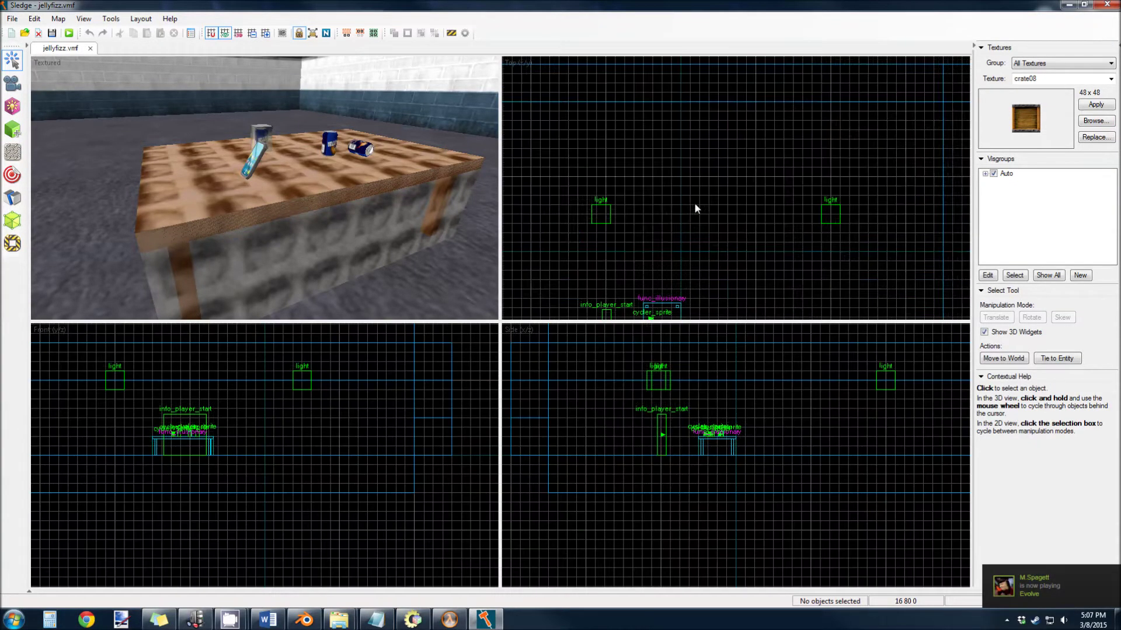
pyautogui.scroll(2, 695, 202)
pyautogui.moveTo(675, 175); pyautogui.dragTo(730, 222)
pyautogui.scroll(2, 777, 473)
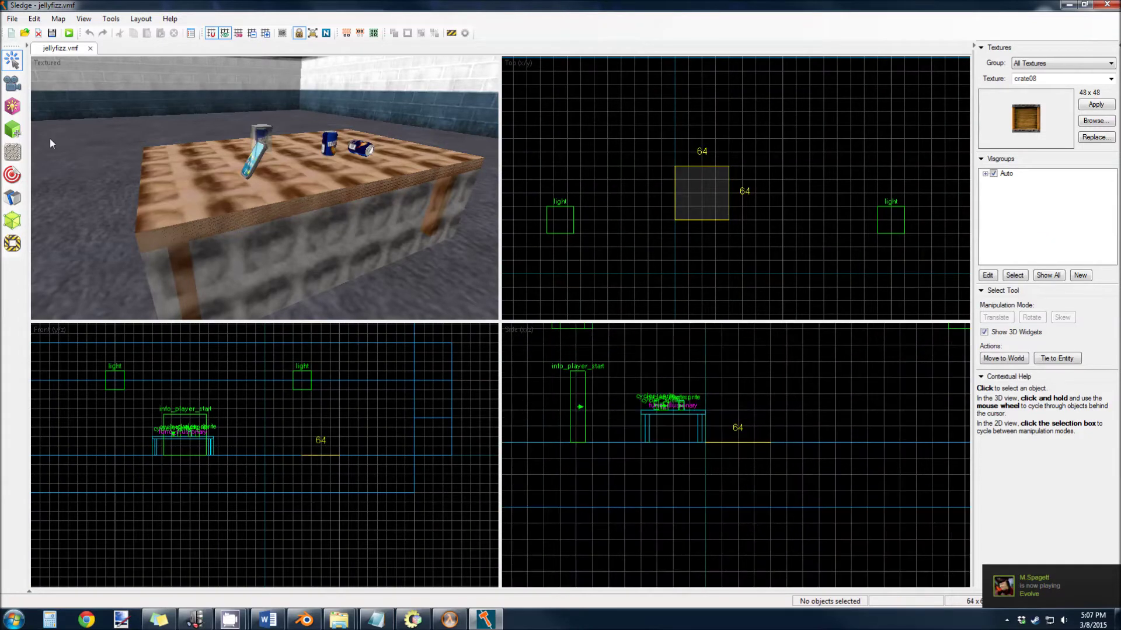
pyautogui.click(13, 129)
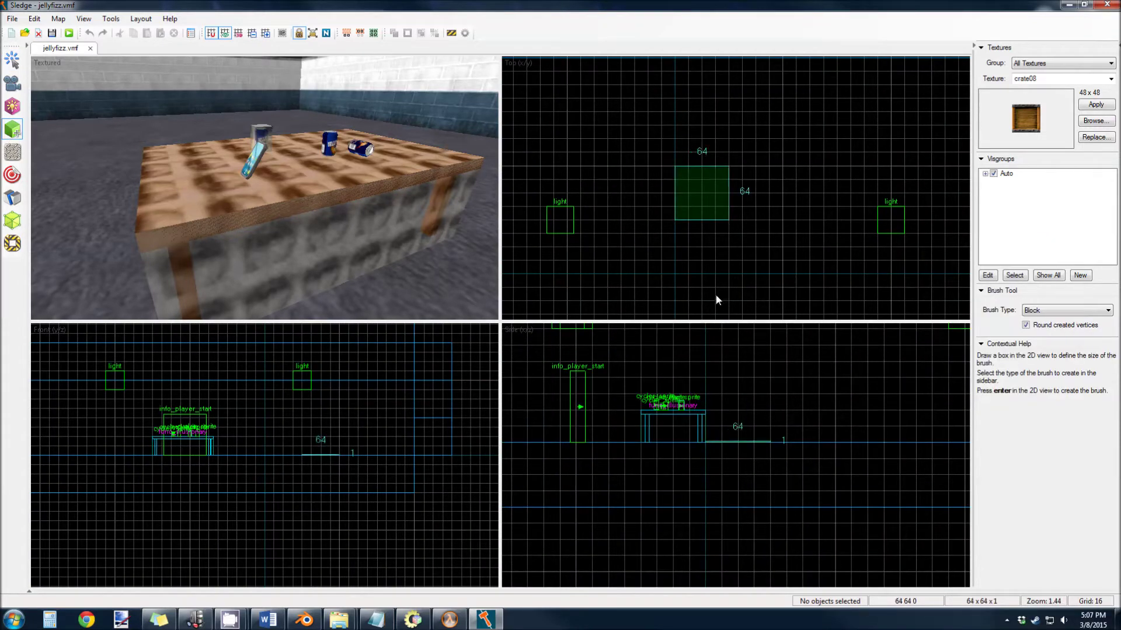
pyautogui.moveTo(735, 441)
pyautogui.mouseDown()
pyautogui.moveTo(735, 377)
pyautogui.moveTo(736, 442)
pyautogui.mouseUp()
pyautogui.press('Return')
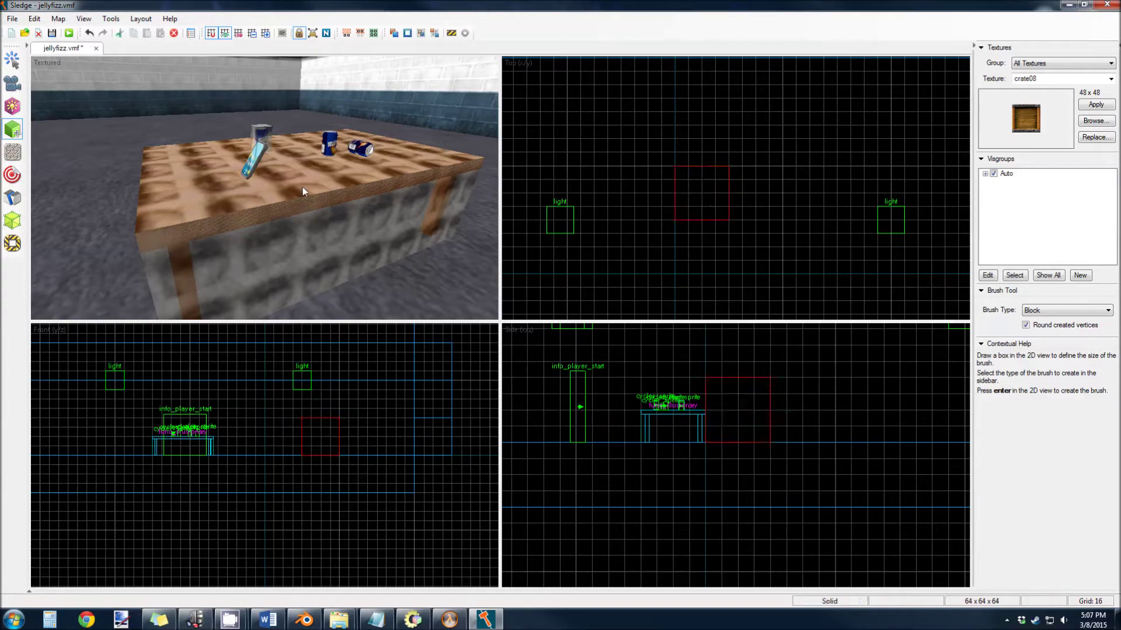
# - Open the Texture Application settings for the new crate block and close them
pyautogui.hotkey('shift', 'a')
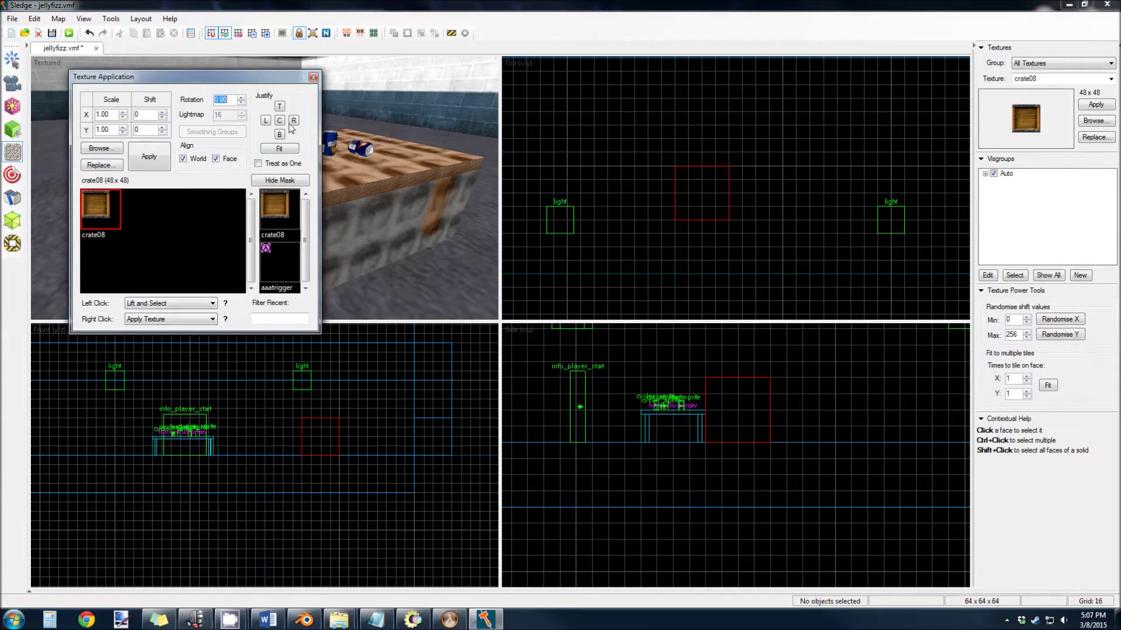
pyautogui.click(313, 76)
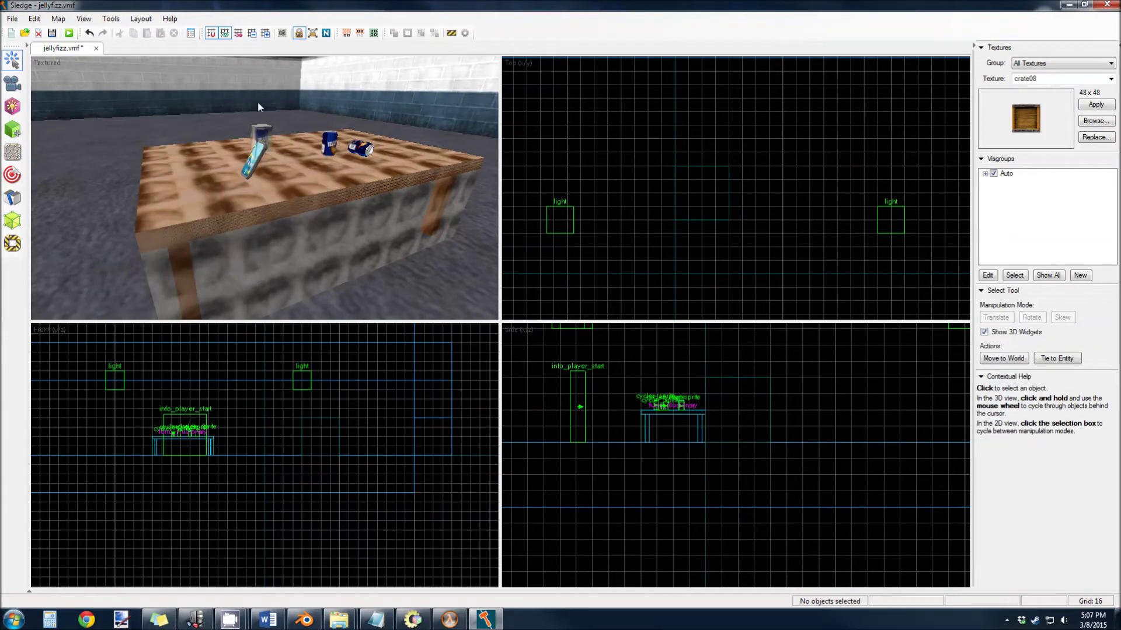
# - Place a cycler_sprite entity on the floor between the table and the crate block
pyautogui.click(17, 84)
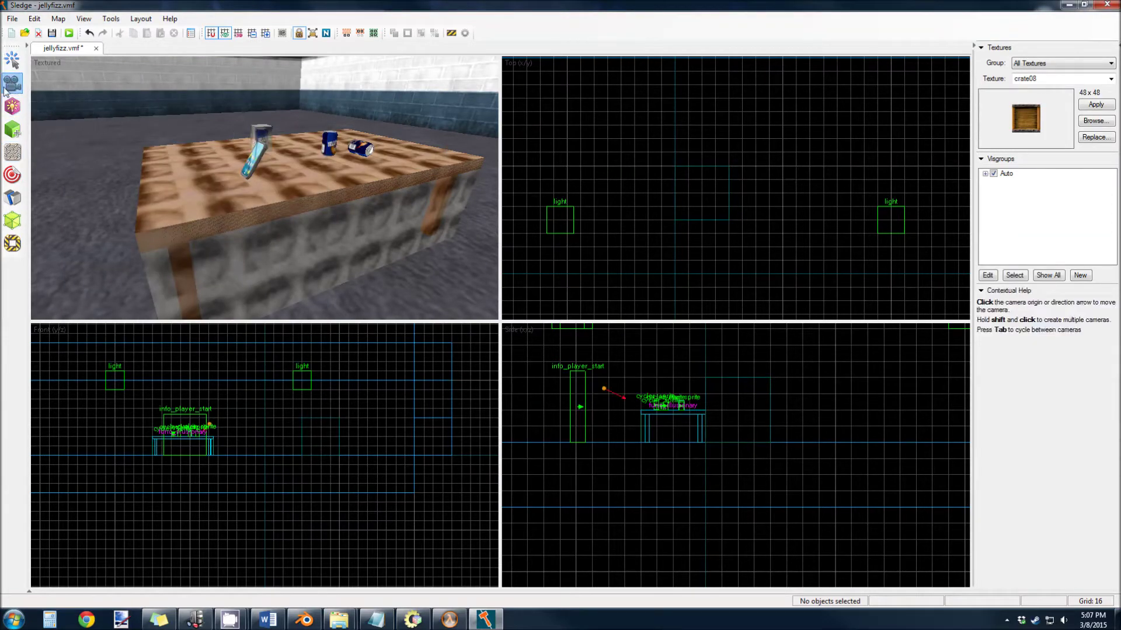
pyautogui.click(13, 60)
pyautogui.click(274, 143)
pyautogui.click(13, 83)
pyautogui.moveTo(151, 96); pyautogui.dragTo(265, 191)
pyautogui.hotkey('shift', 'e')
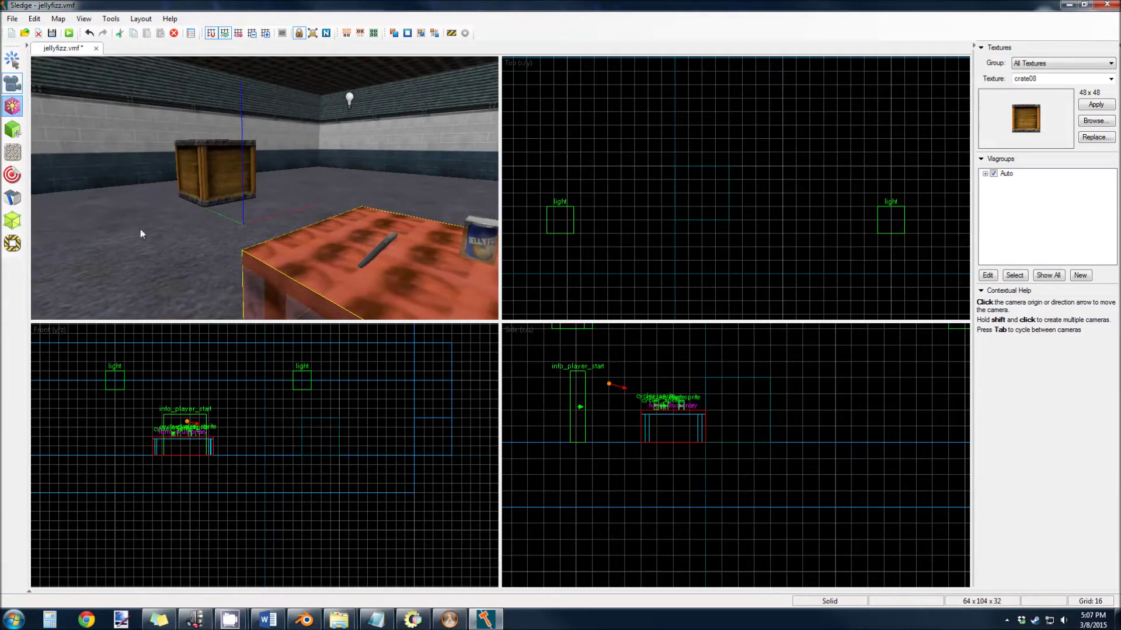
pyautogui.click(1021, 317)
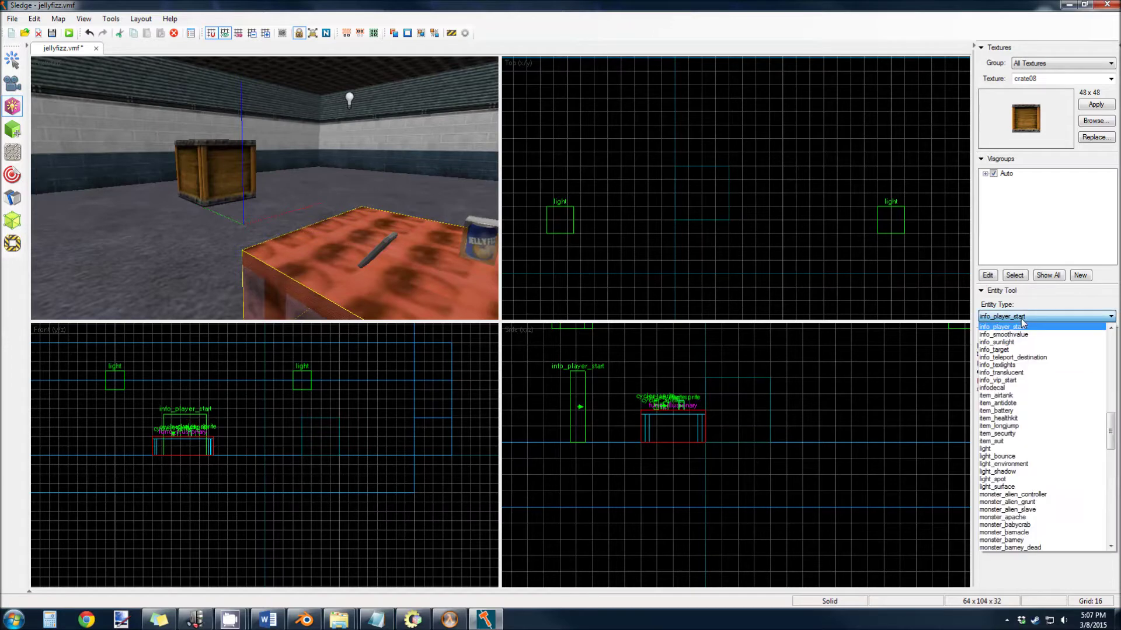
pyautogui.press('c')
pyautogui.press('c')
pyautogui.click(1021, 320)
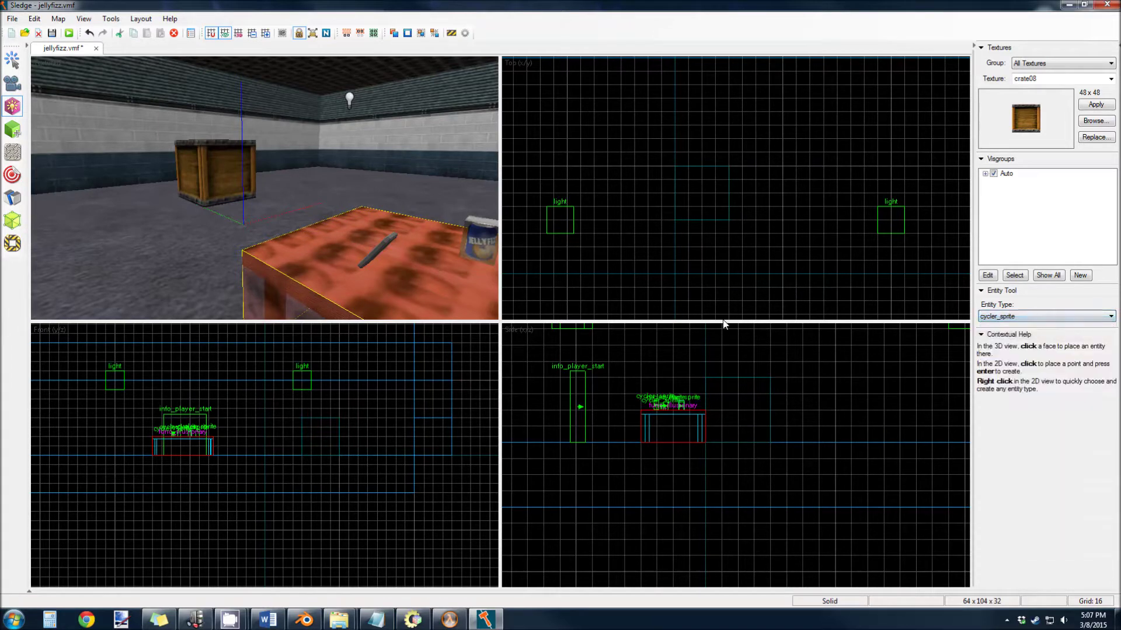
pyautogui.click(266, 217)
# - Set the cycler_sprite's Model property to box_ref.mdl from the cstrike\models\MyModels folder and apply it
pyautogui.hotkey('alt', 'Return')
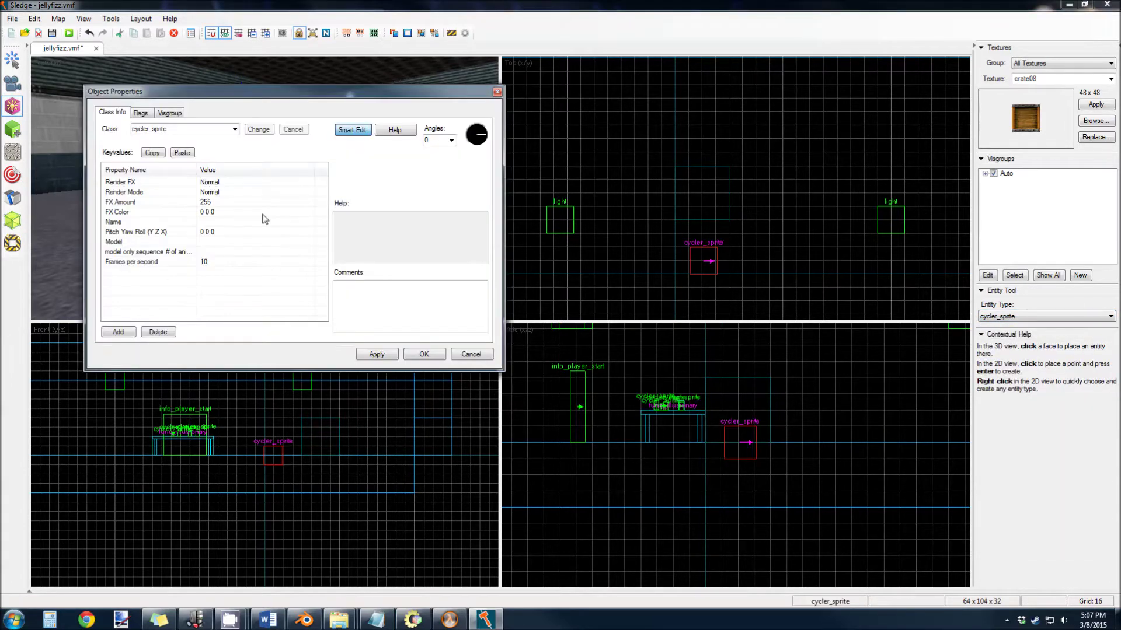
pyautogui.click(227, 244)
pyautogui.click(462, 170)
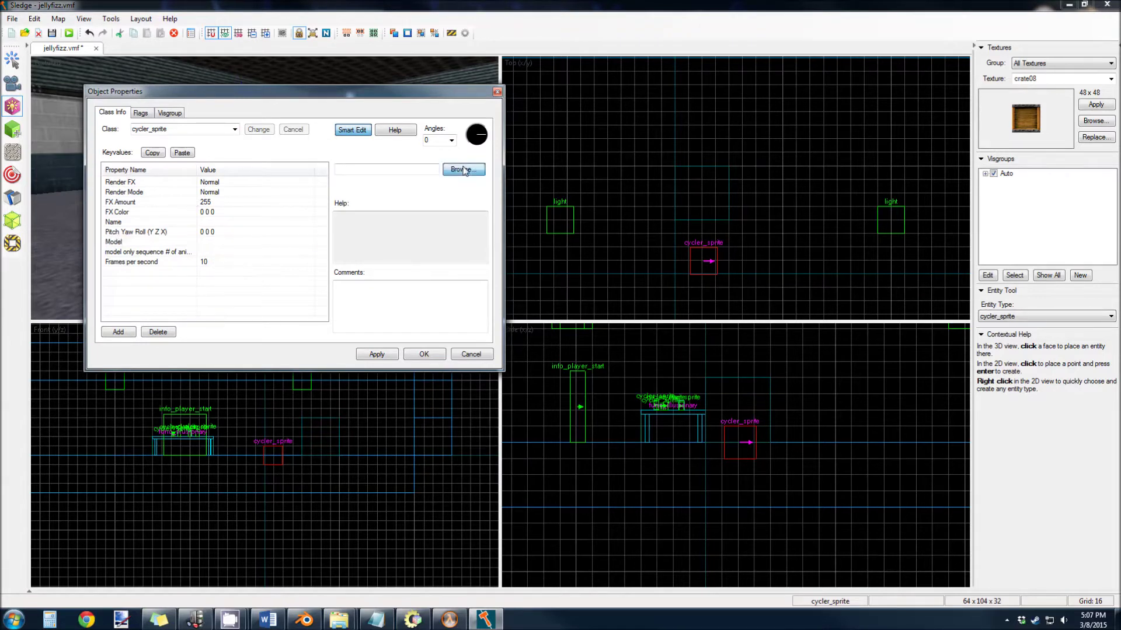
pyautogui.doubleClick(127, 176)
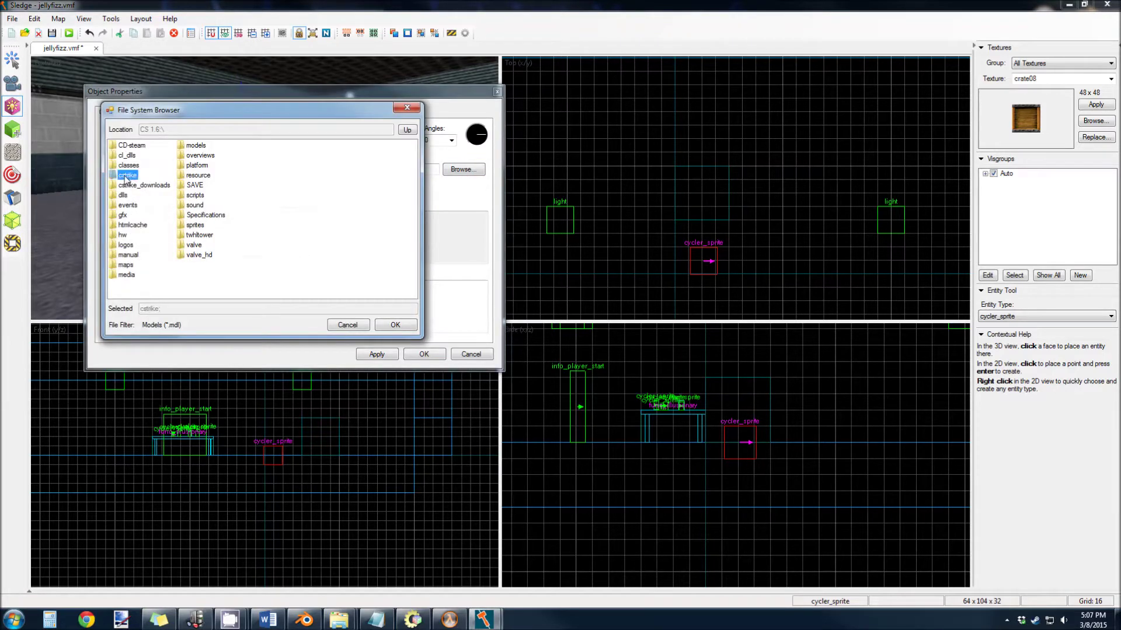
pyautogui.click(128, 226)
pyautogui.doubleClick(128, 226)
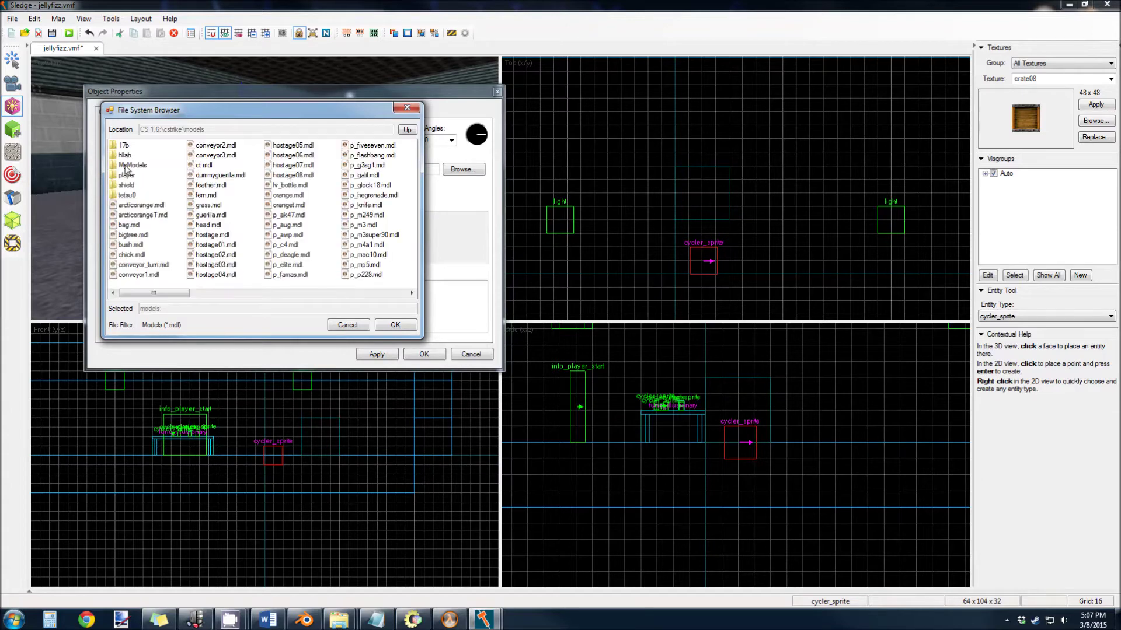
pyautogui.doubleClick(128, 165)
pyautogui.click(132, 175)
pyautogui.click(133, 146)
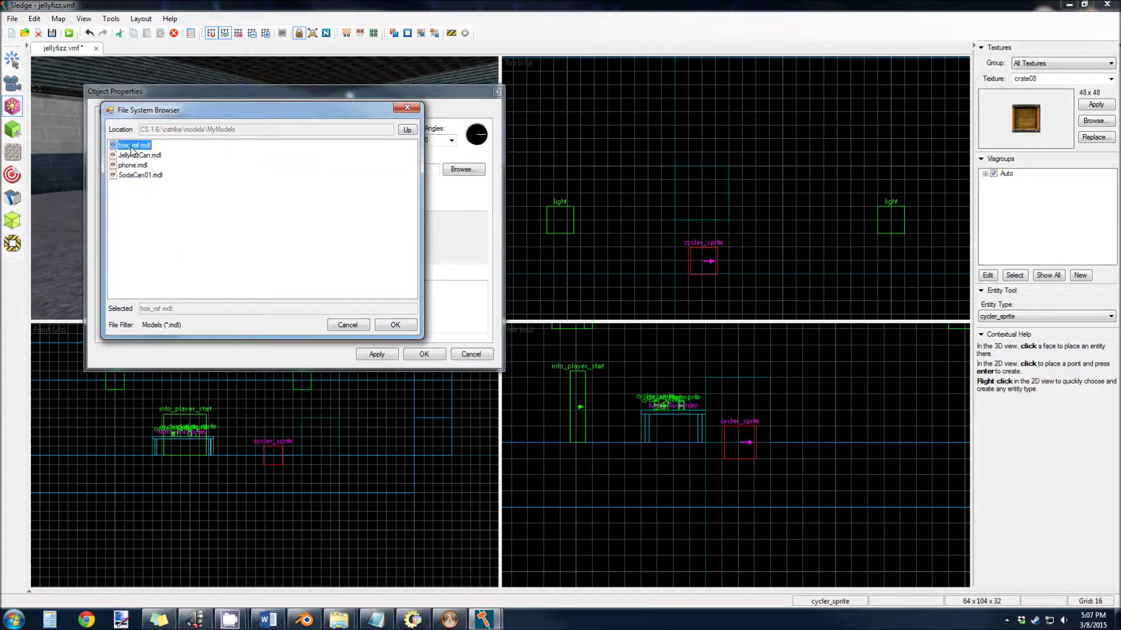
pyautogui.click(395, 326)
pyautogui.click(393, 357)
pyautogui.click(420, 353)
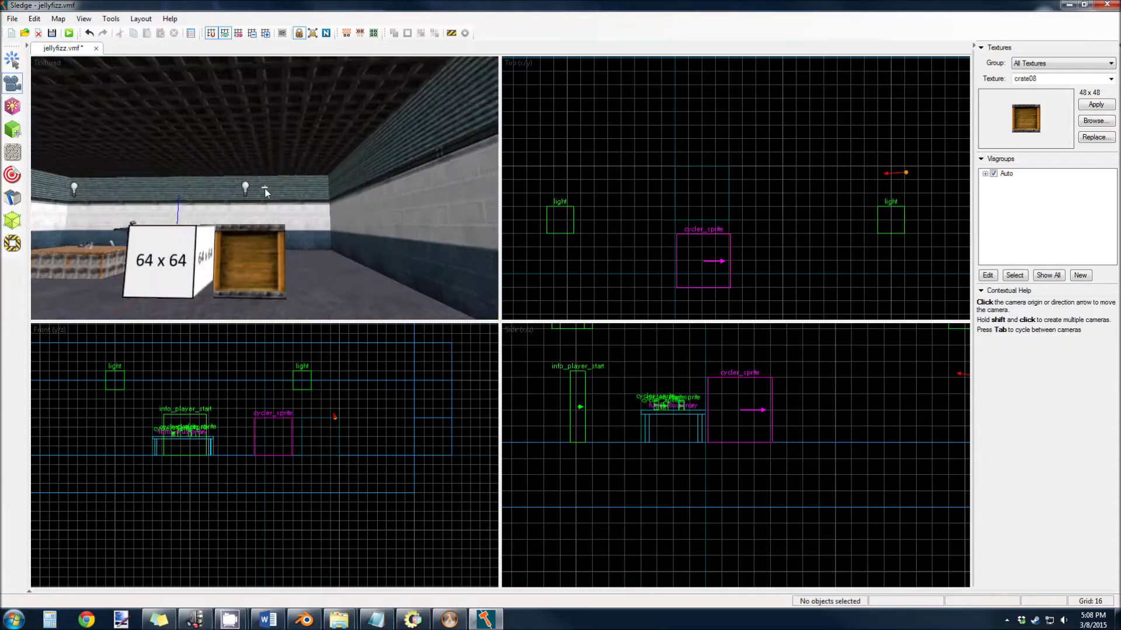
# - Compile the jellyfizz map with the Fast preset and run it in Counter-Strike
pyautogui.moveTo(265, 188); pyautogui.dragTo(268, 193)
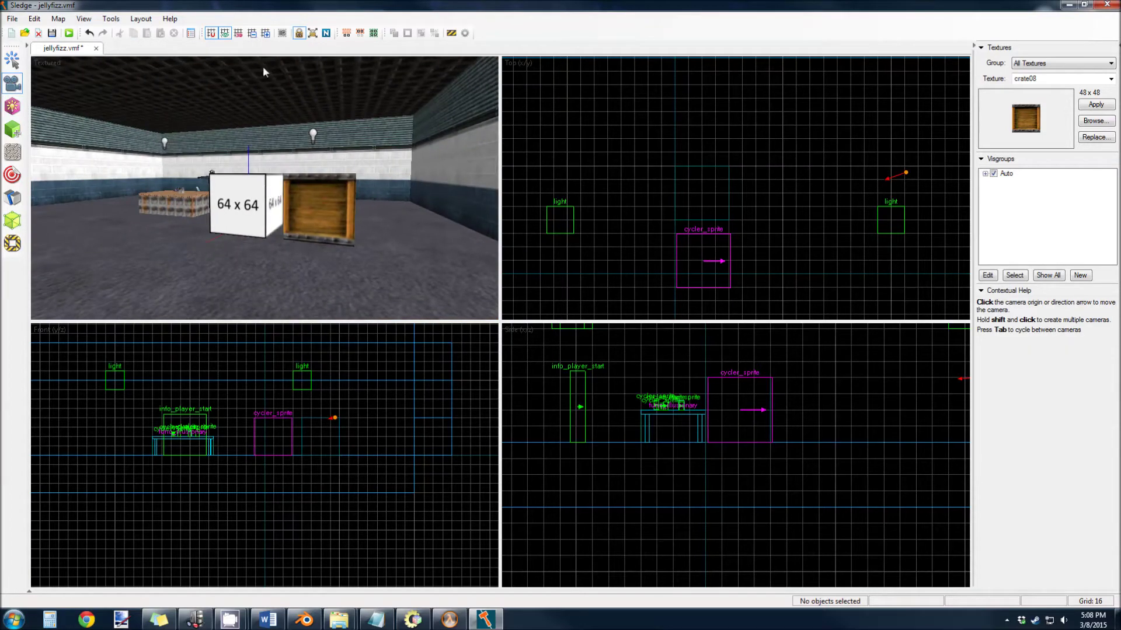
pyautogui.click(68, 33)
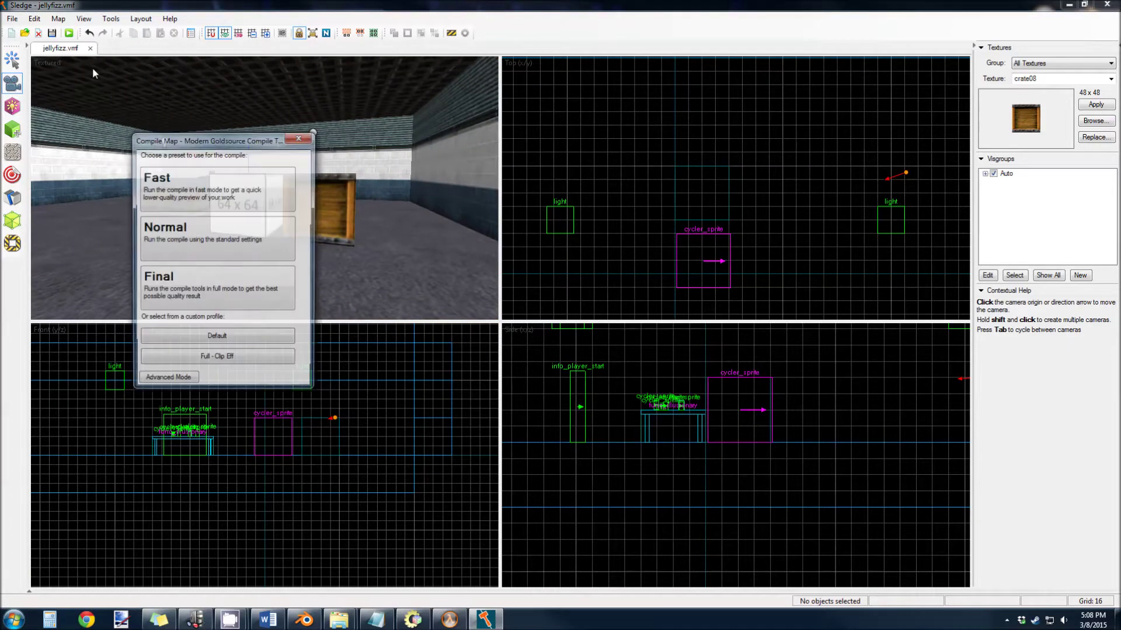
pyautogui.click(185, 182)
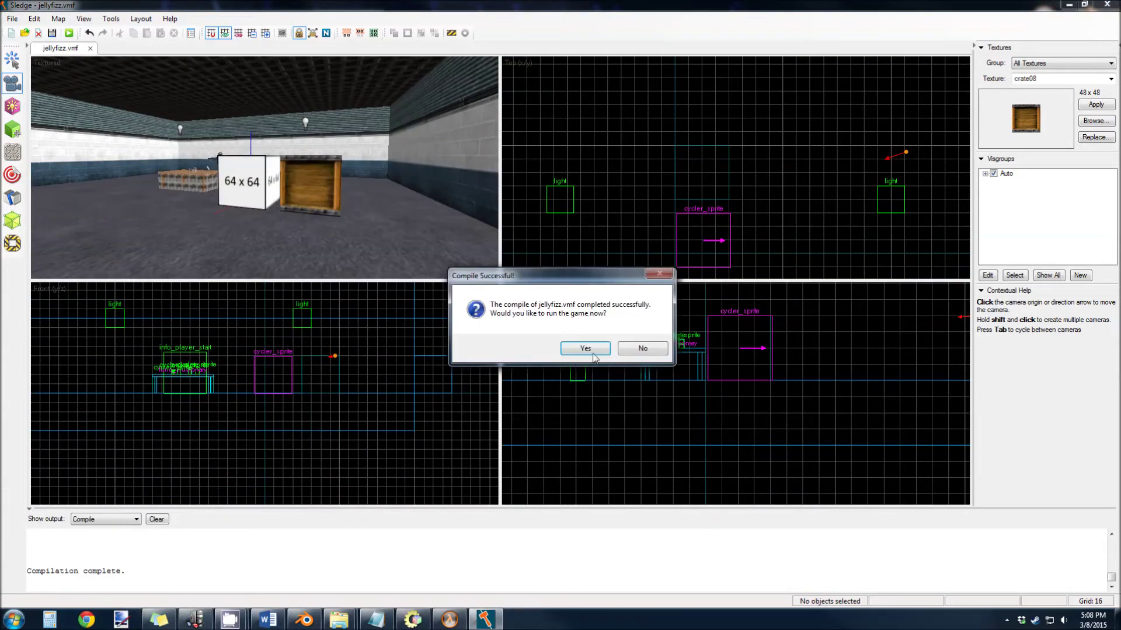
pyautogui.click(591, 352)
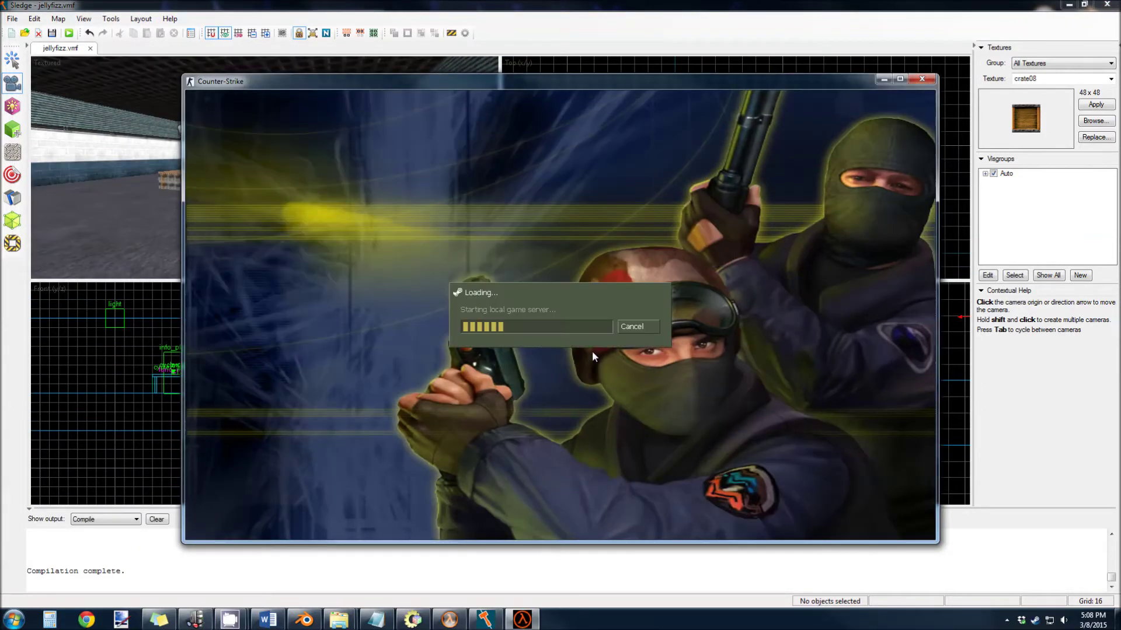
# - Walk around the crate block and the 64 x 64 box model in the game to compare their sizes
pyautogui.press('a')
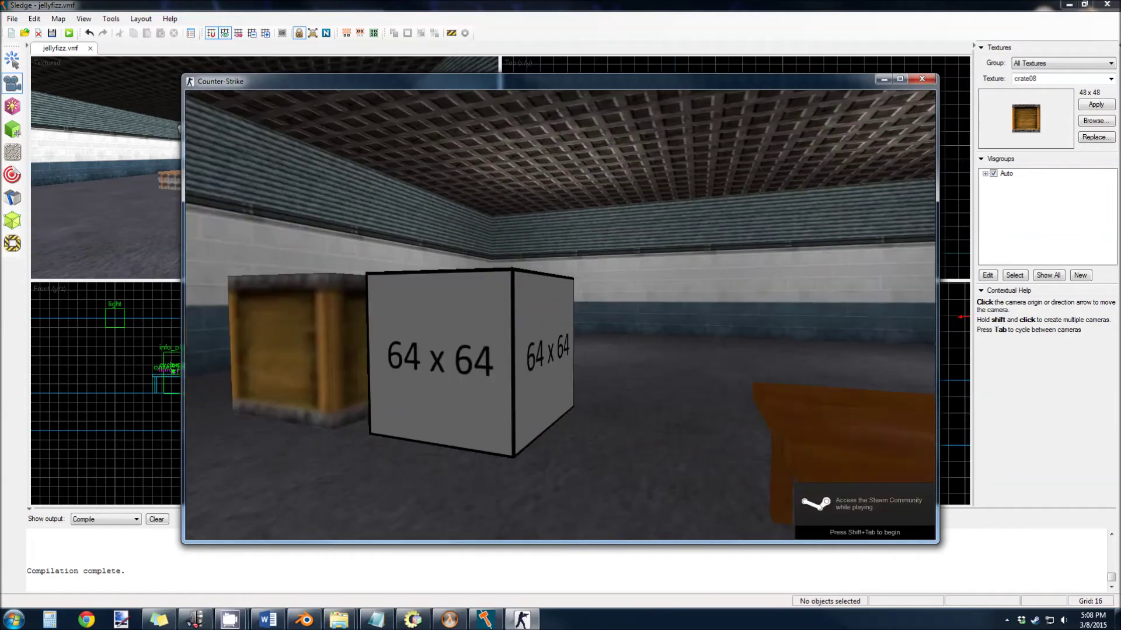
pyautogui.press('d')
pyautogui.press('w')
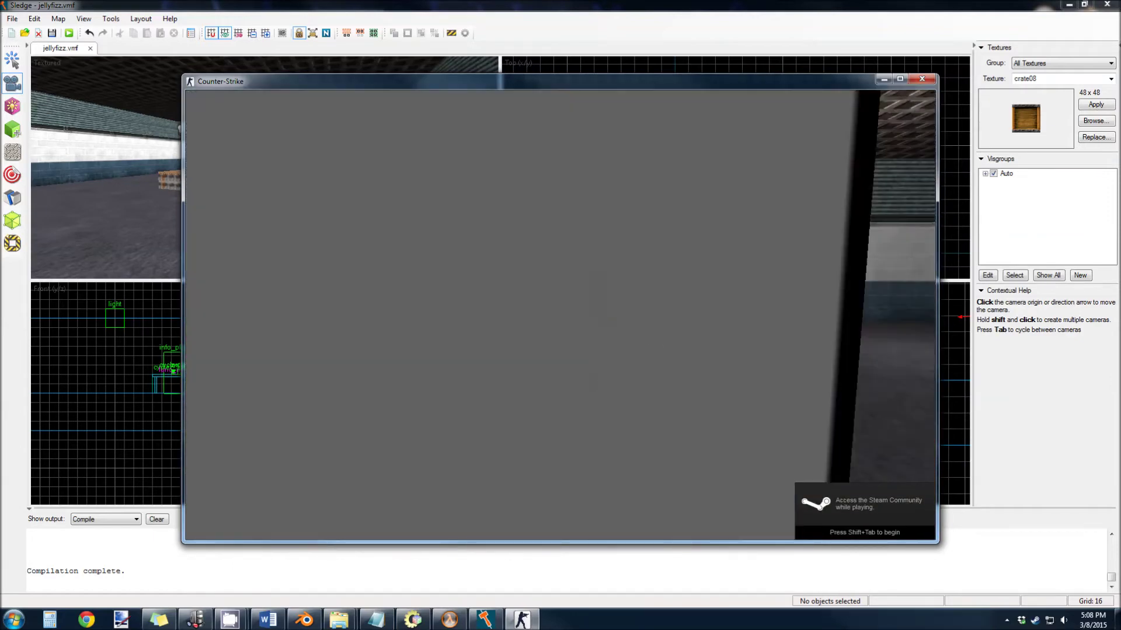
pyautogui.press('s')
pyautogui.press('s')
pyautogui.press('a')
pyautogui.press('d')
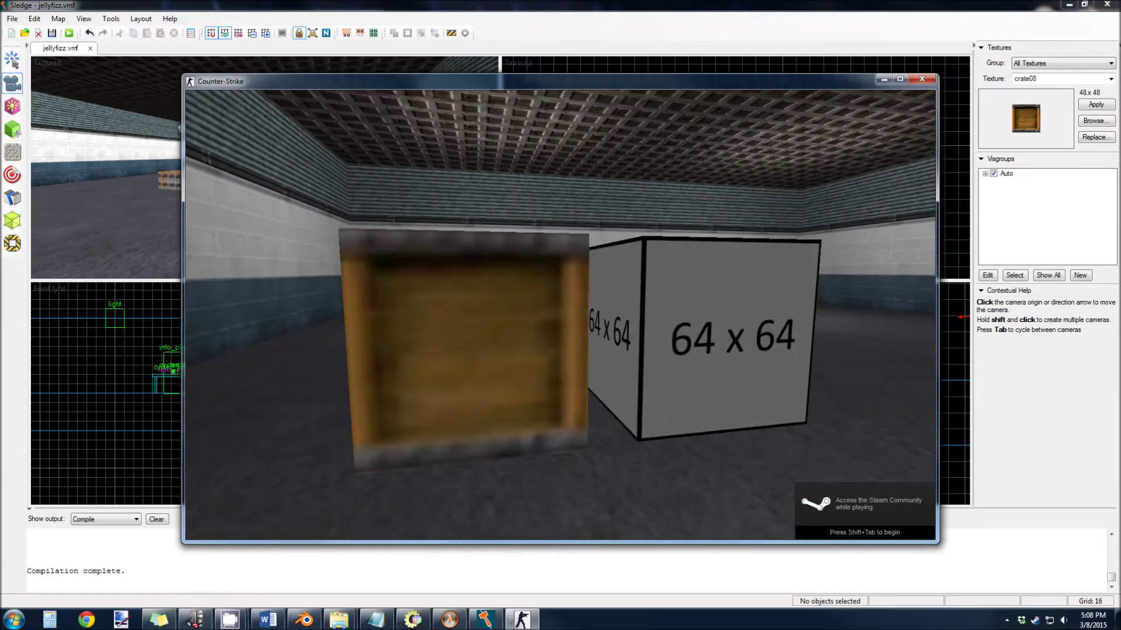
pyautogui.press('a')
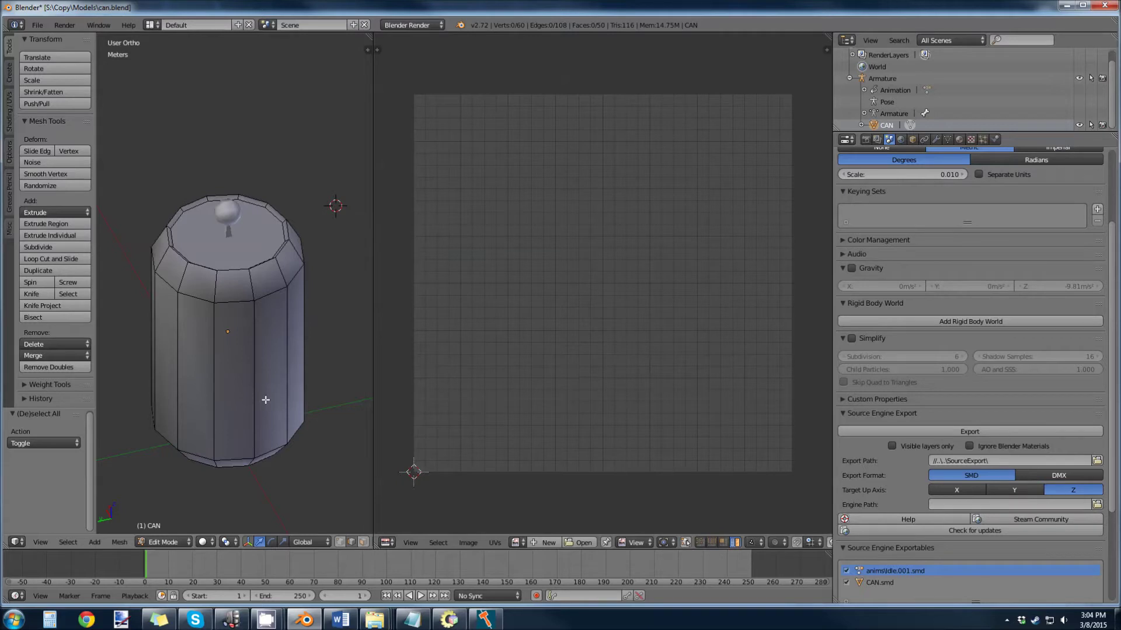
# - Switch to Blender, widen the 3D view and examine the can mesh's lid, sides and base
pyautogui.moveTo(318, 340); pyautogui.dragTo(282, 353, button='middle')
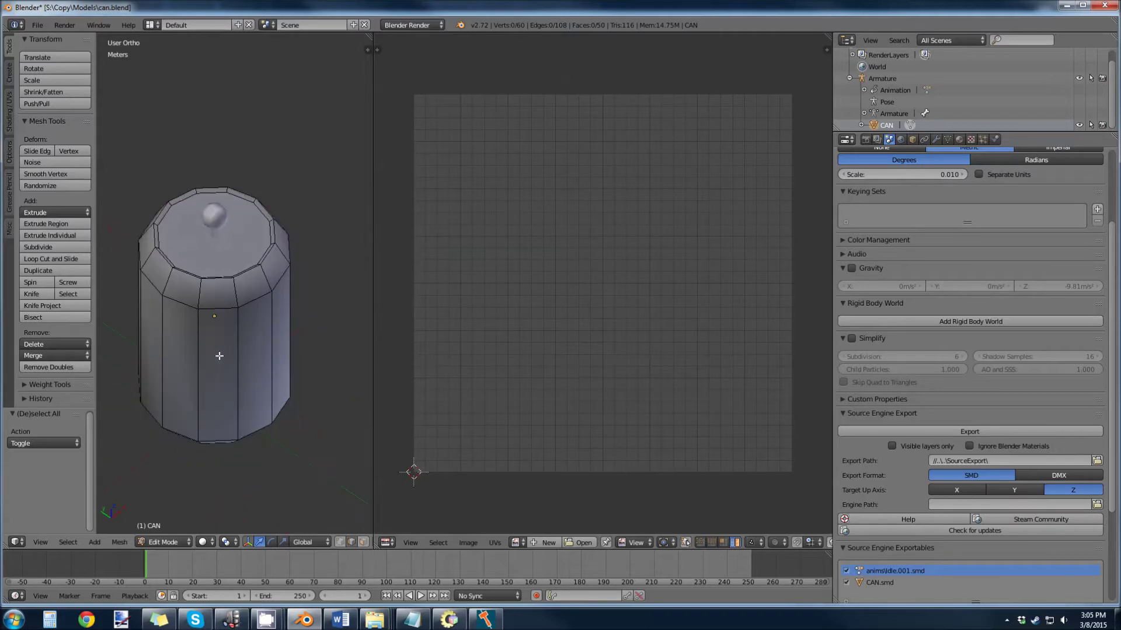
pyautogui.moveTo(219, 355); pyautogui.dragTo(266, 207, button='middle')
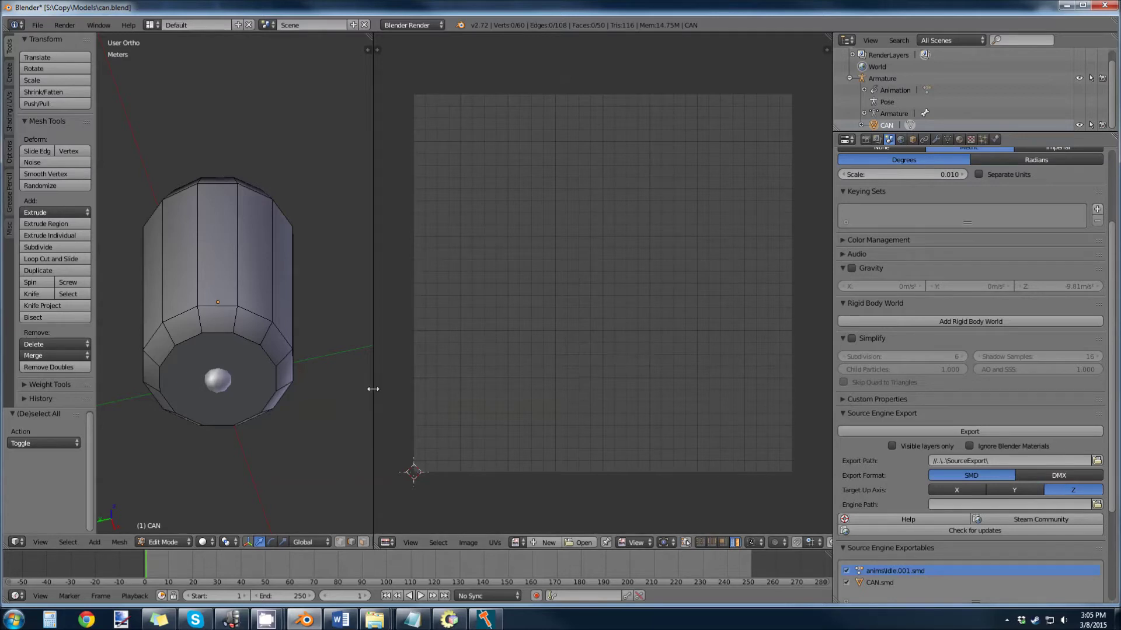
pyautogui.moveTo(373, 387); pyautogui.dragTo(425, 411)
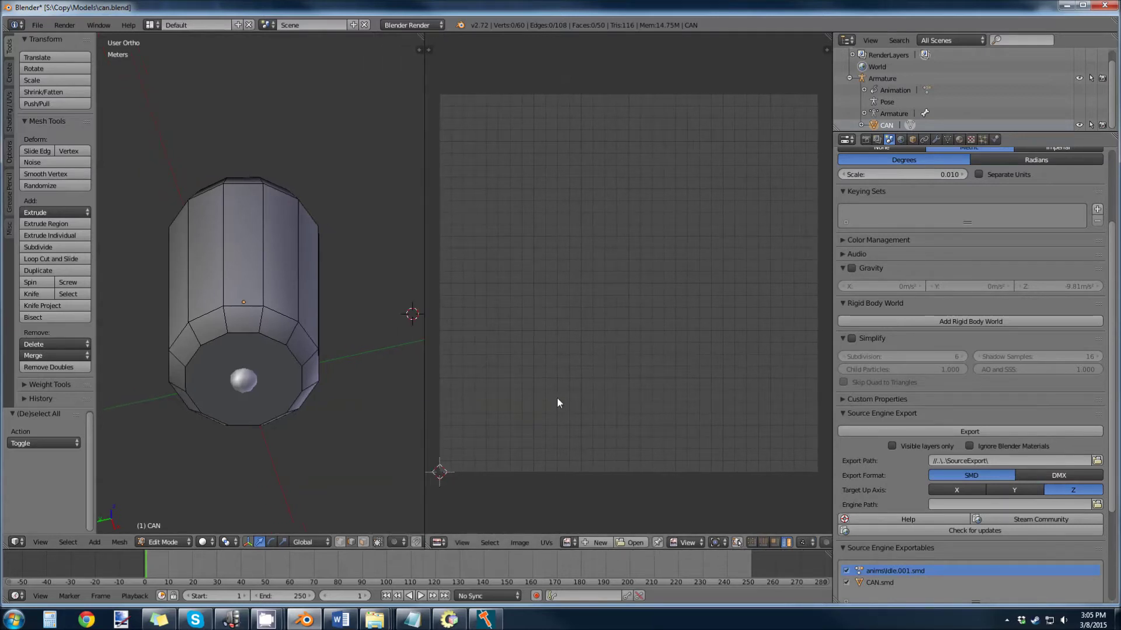
pyautogui.moveTo(296, 261); pyautogui.dragTo(285, 393, button='middle')
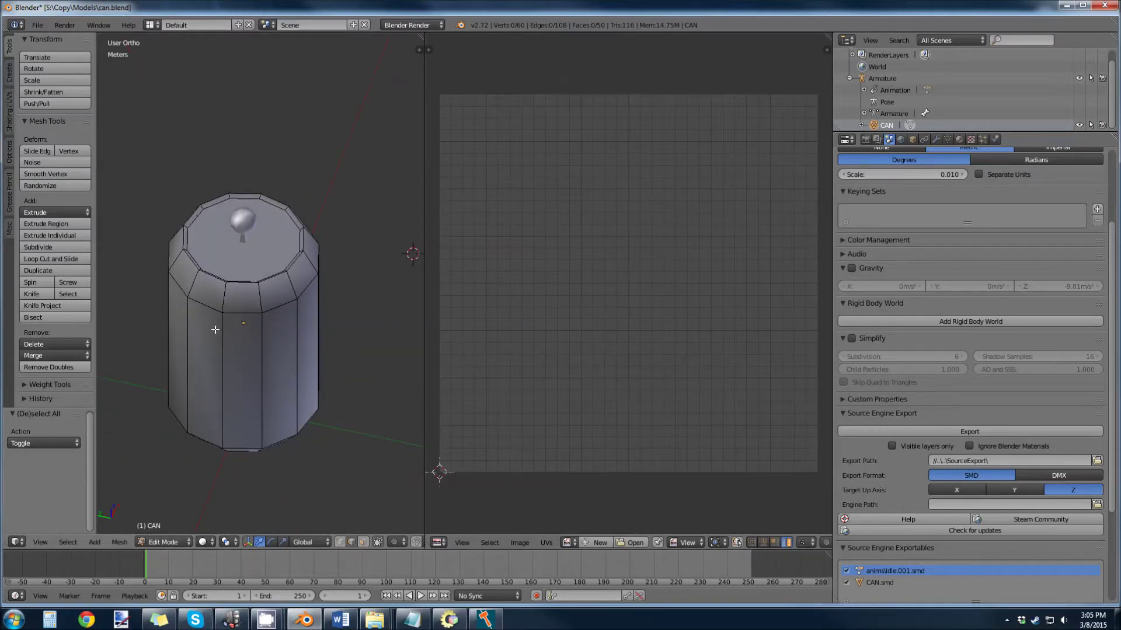
pyautogui.moveTo(197, 403); pyautogui.dragTo(262, 402, button='middle')
pyautogui.scroll(3, 251, 274)
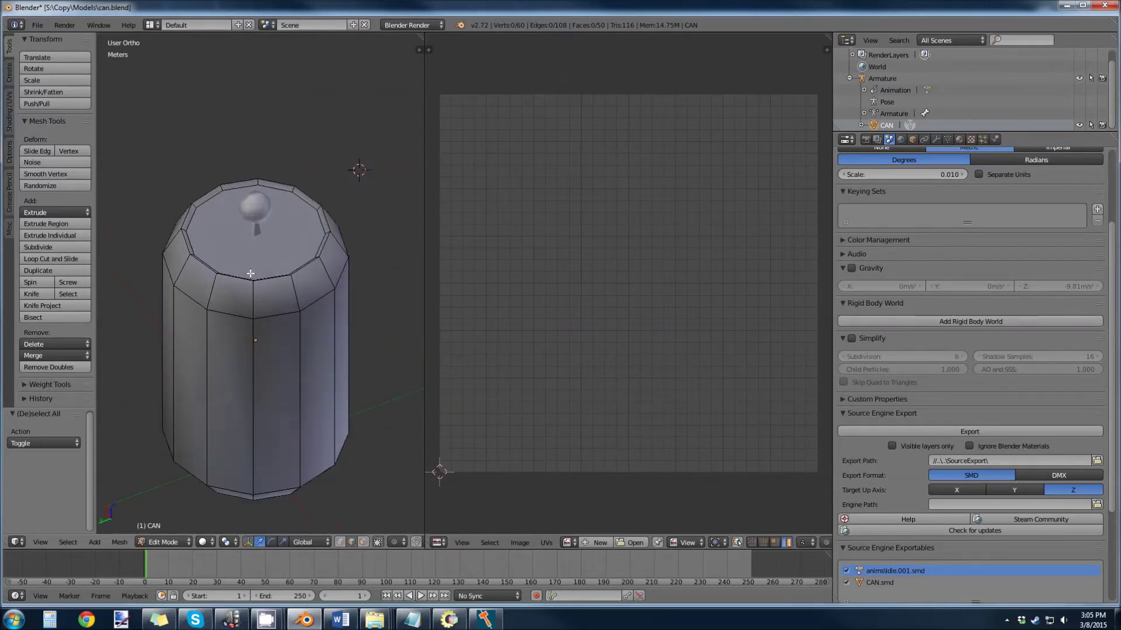
pyautogui.moveTo(245, 311); pyautogui.dragTo(238, 283, button='middle')
pyautogui.scroll(-1, 238, 282)
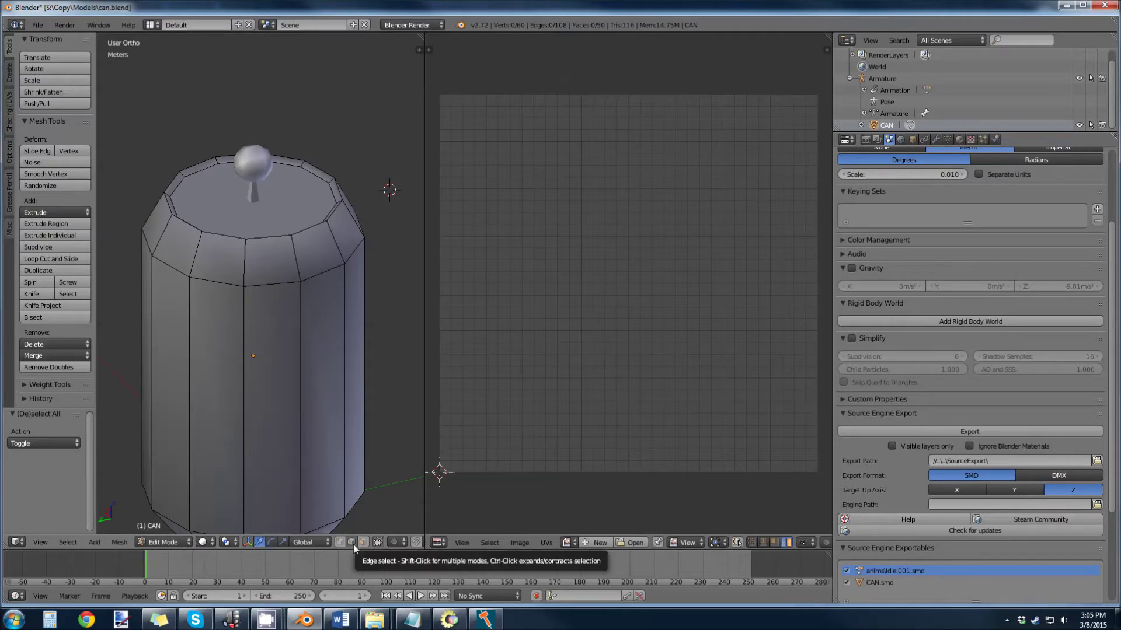
# - Select the edge loop around the can's top face and mark it as a seam
pyautogui.moveTo(325, 387); pyautogui.dragTo(325, 350, button='middle')
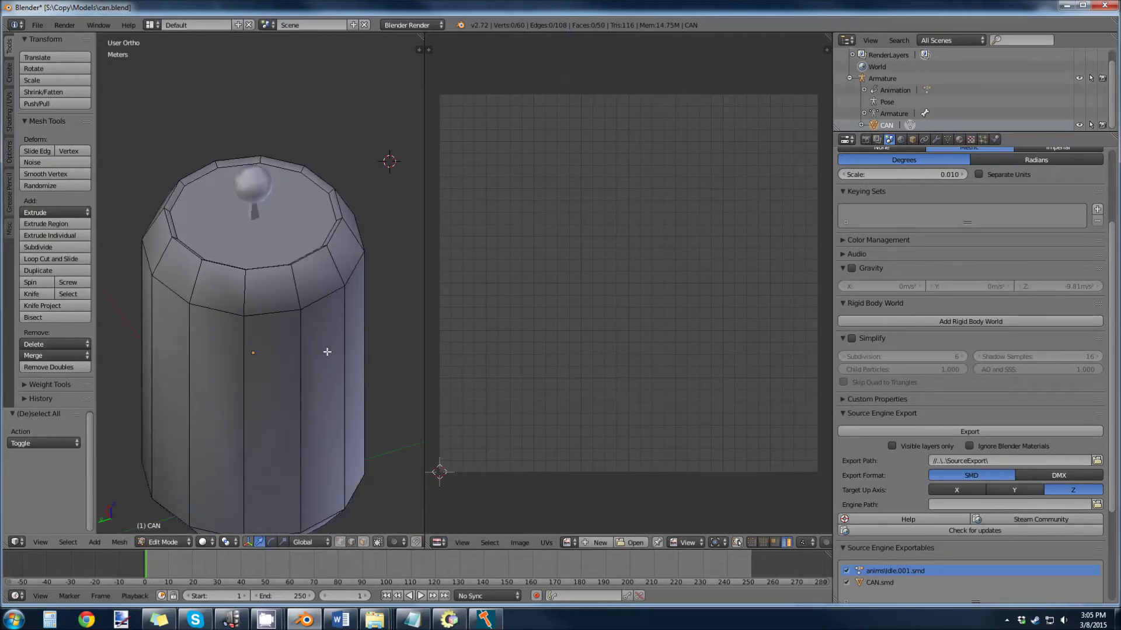
pyautogui.rightClick(285, 170)
pyautogui.moveTo(286, 285); pyautogui.dragTo(270, 451, button='middle')
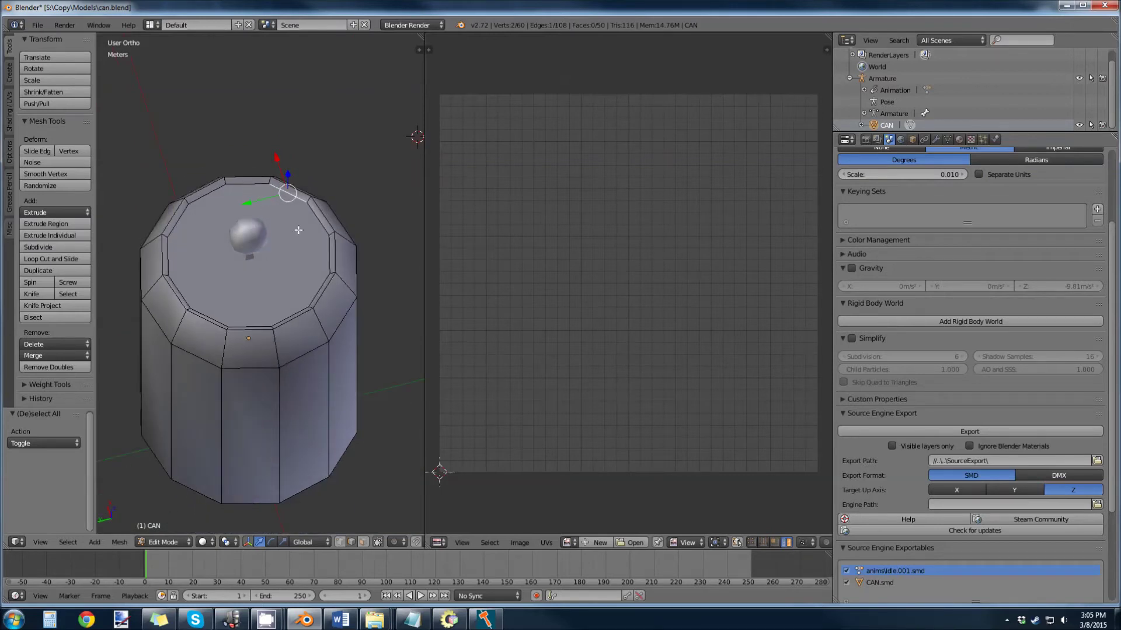
pyautogui.hotkey('ctrl', 'e')
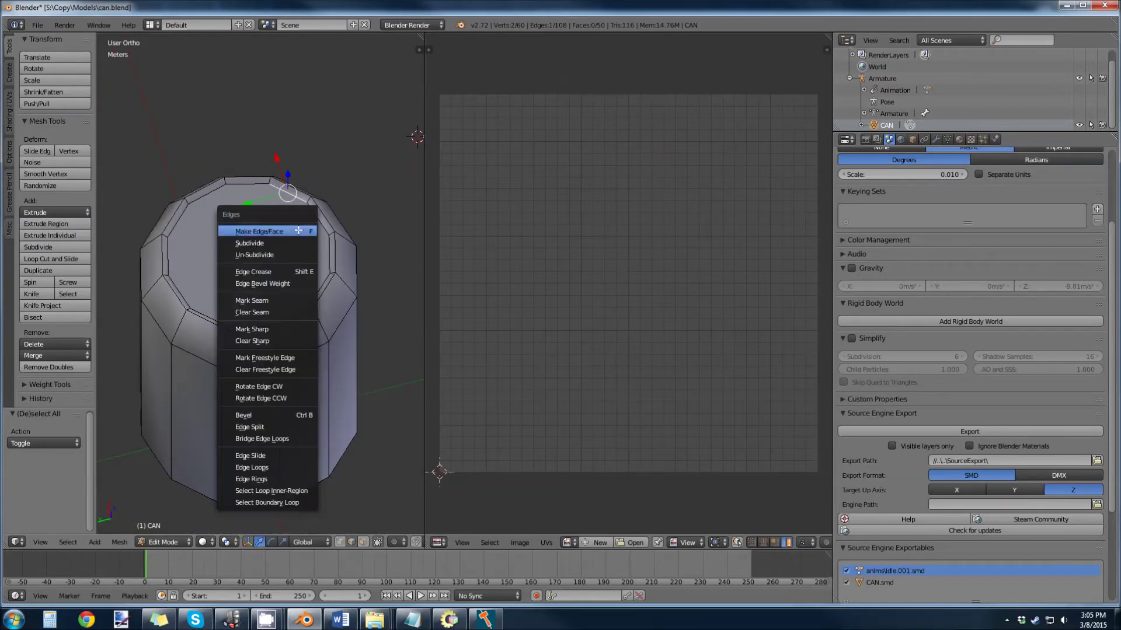
pyautogui.click(273, 467)
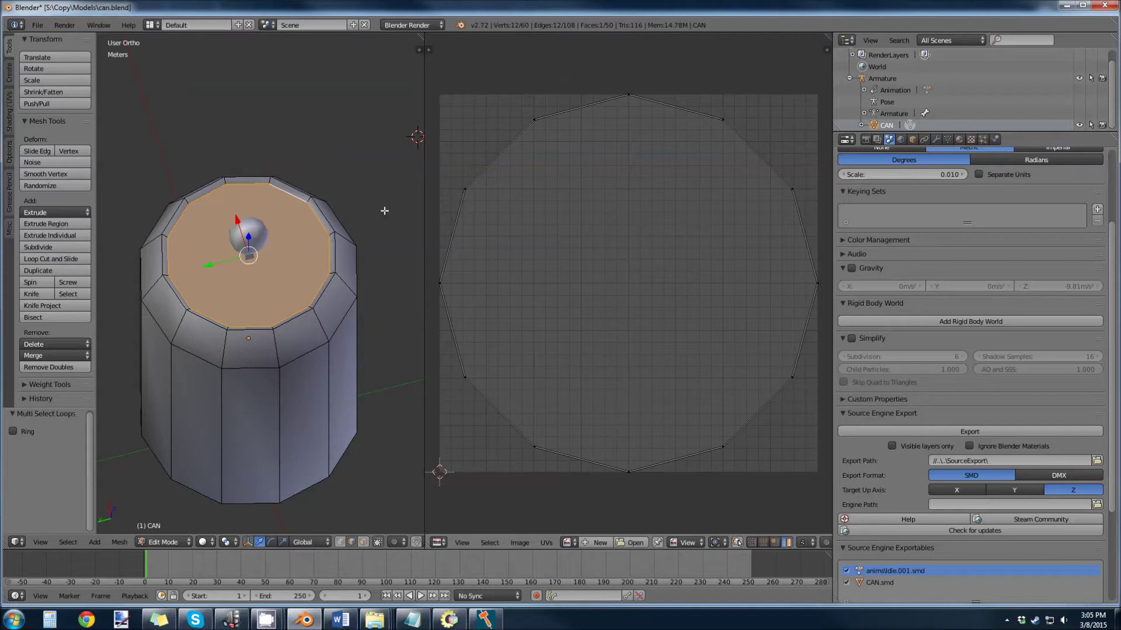
pyautogui.hotkey('ctrl', 'e')
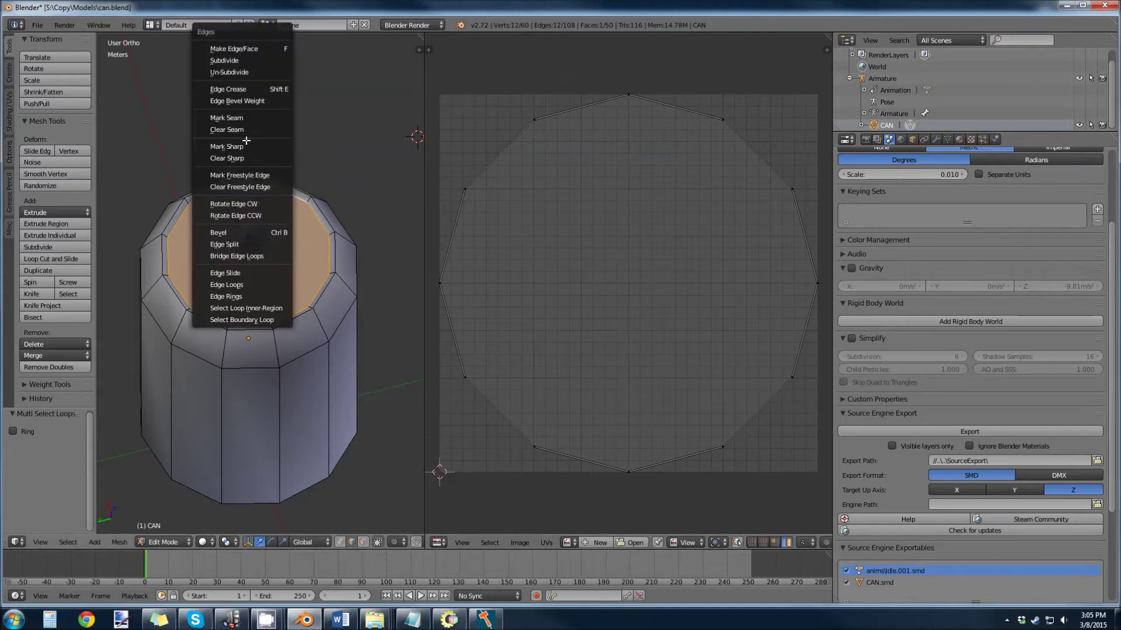
pyautogui.click(251, 118)
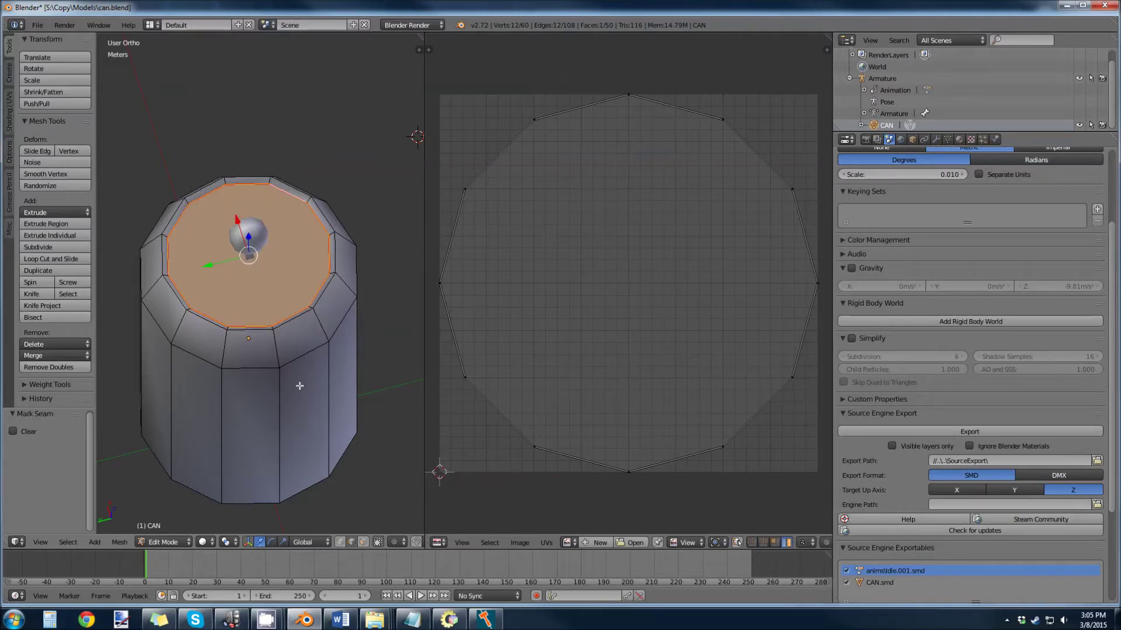
# - Select the edge loop around the can's bottom face and mark it as a seam
pyautogui.moveTo(300, 386); pyautogui.dragTo(297, 188, button='middle')
pyautogui.scroll(5, 297, 188)
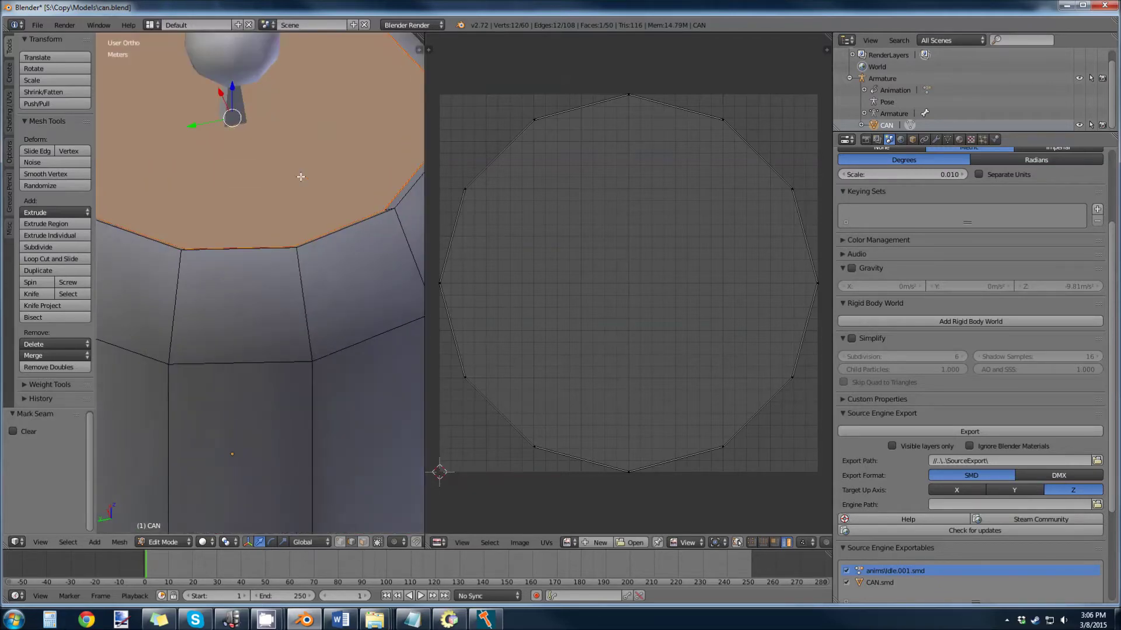
pyautogui.rightClick(316, 254)
pyautogui.scroll(3, 316, 253)
pyautogui.moveTo(308, 292); pyautogui.dragTo(313, 225, button='middle')
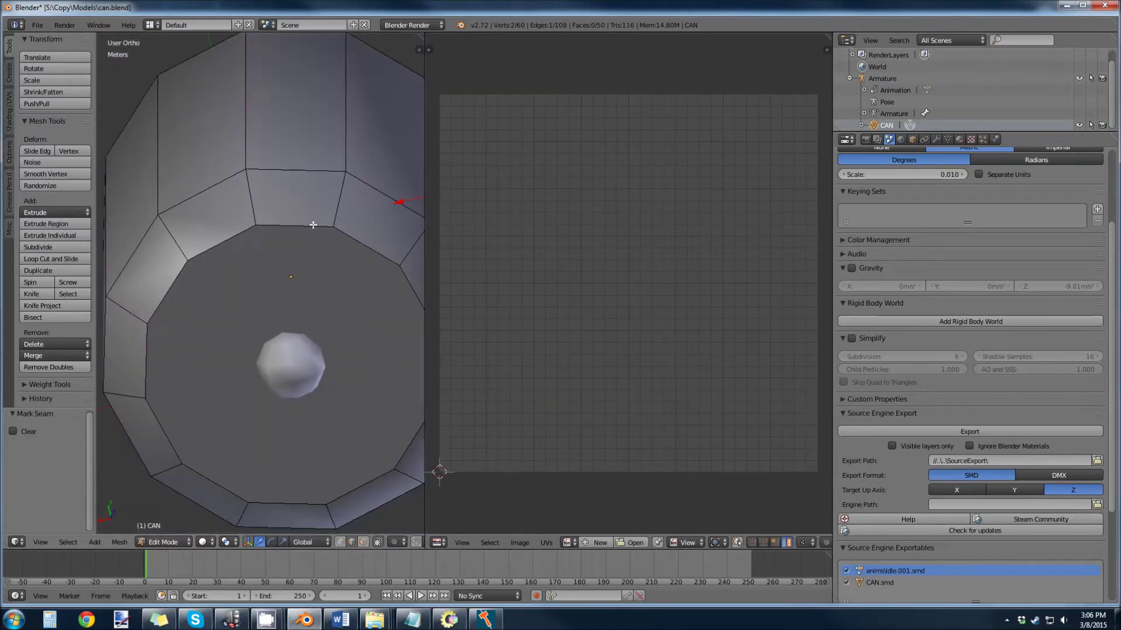
pyautogui.rightClick(303, 225)
pyautogui.hotkey('ctrl', 'e')
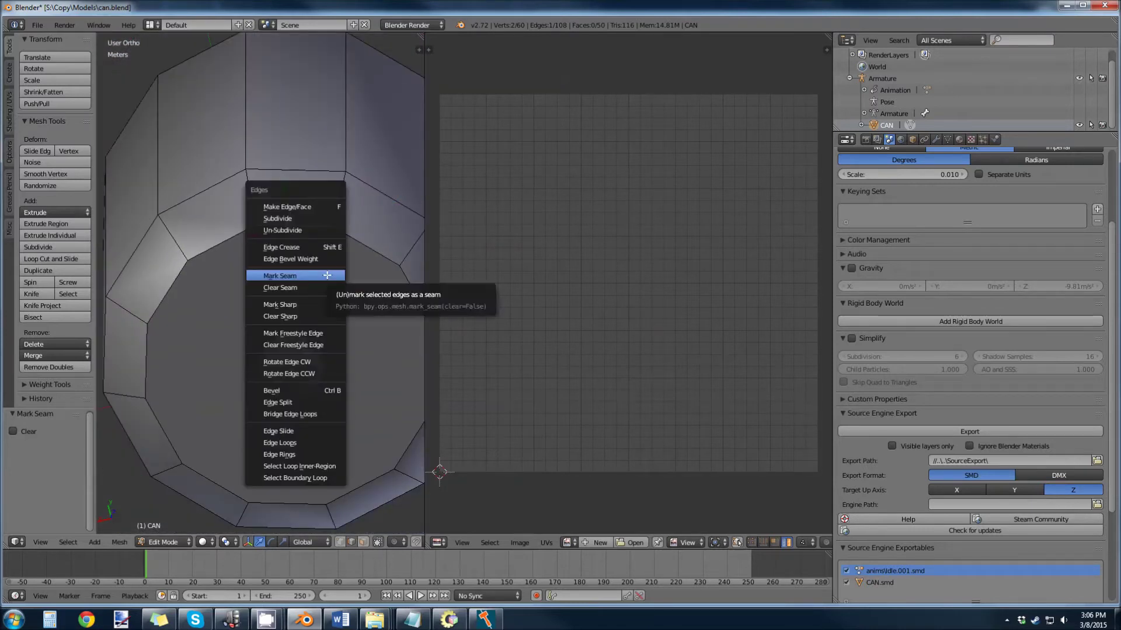
pyautogui.click(298, 443)
pyautogui.hotkey('ctrl', 'e')
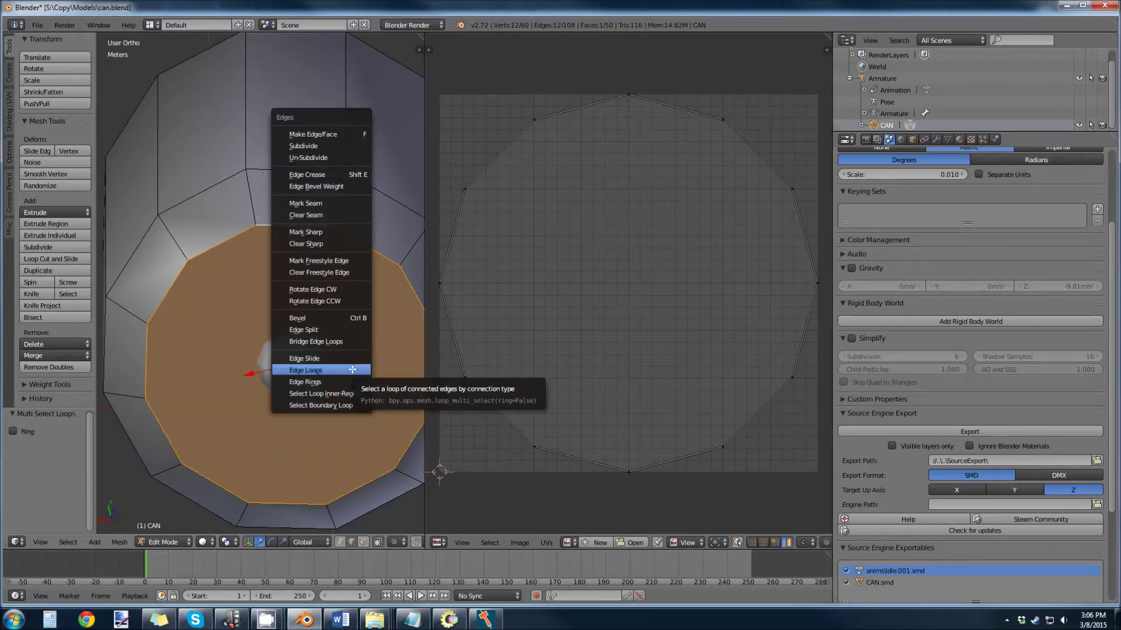
pyautogui.click(339, 206)
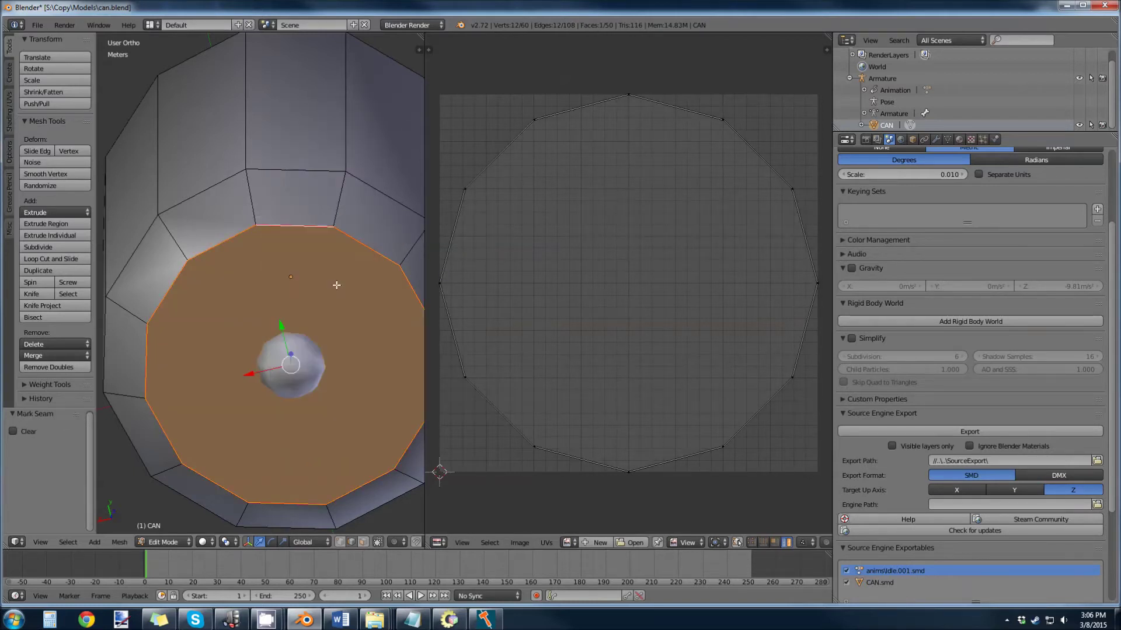
# - Select the vertical edge path down the can's side between the top and bottom seams and mark it as a seam
pyautogui.rightClick(351, 138)
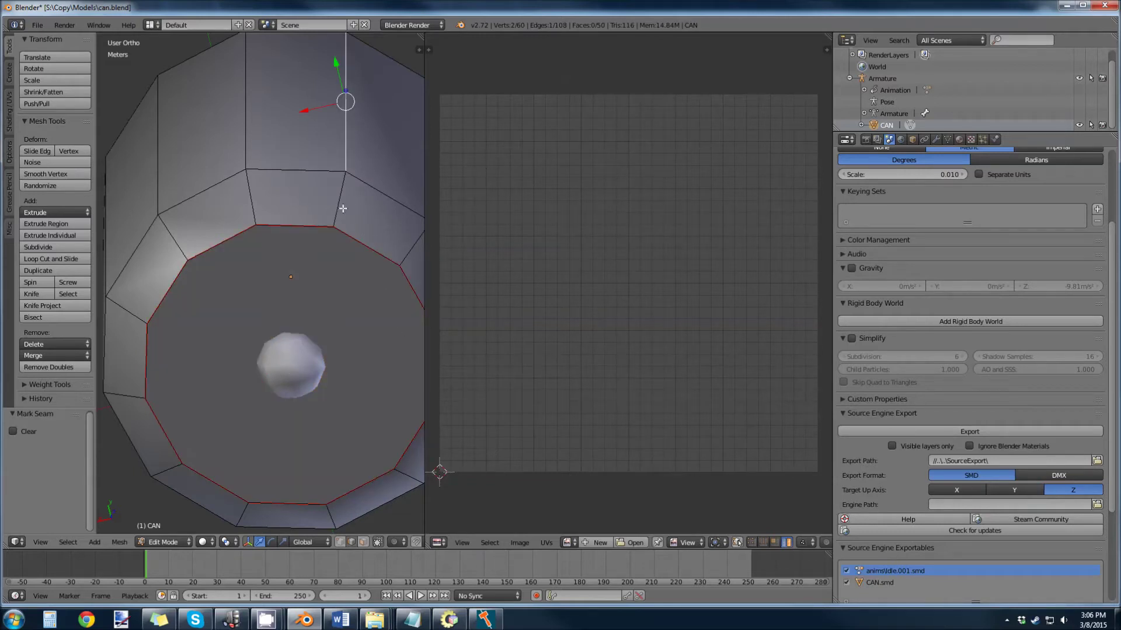
pyautogui.scroll(-5, 343, 208)
pyautogui.moveTo(327, 168); pyautogui.dragTo(257, 228, button='middle')
pyautogui.scroll(2, 347, 390)
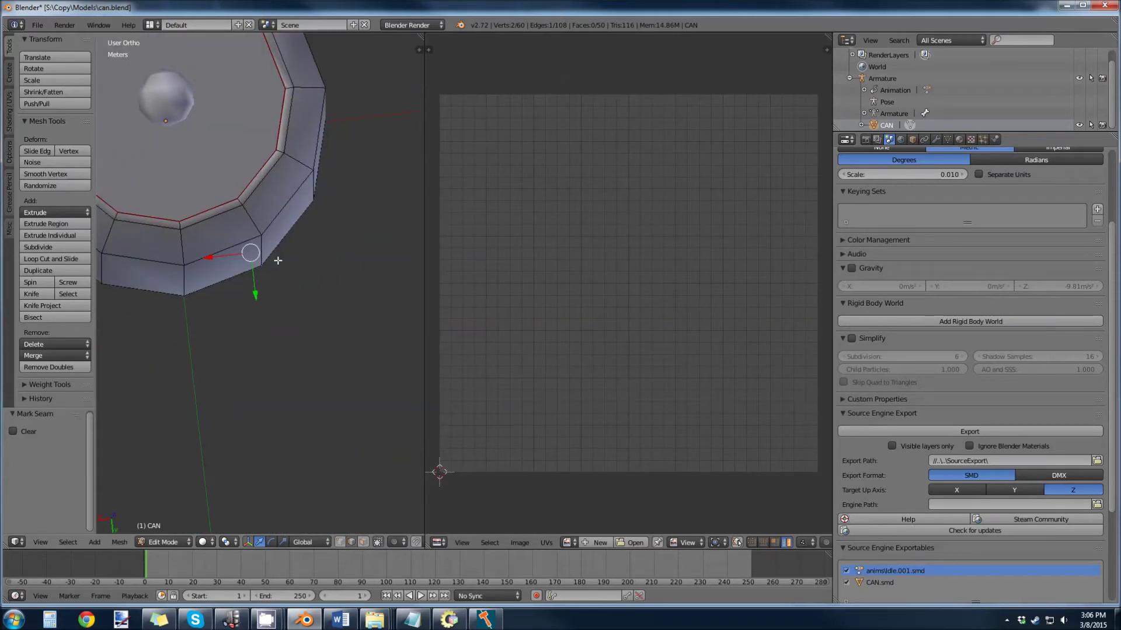
pyautogui.keyDown('ctrl'); pyautogui.rightClick(240, 203); pyautogui.keyUp('ctrl')
pyautogui.moveTo(301, 286); pyautogui.dragTo(306, 402, button='middle')
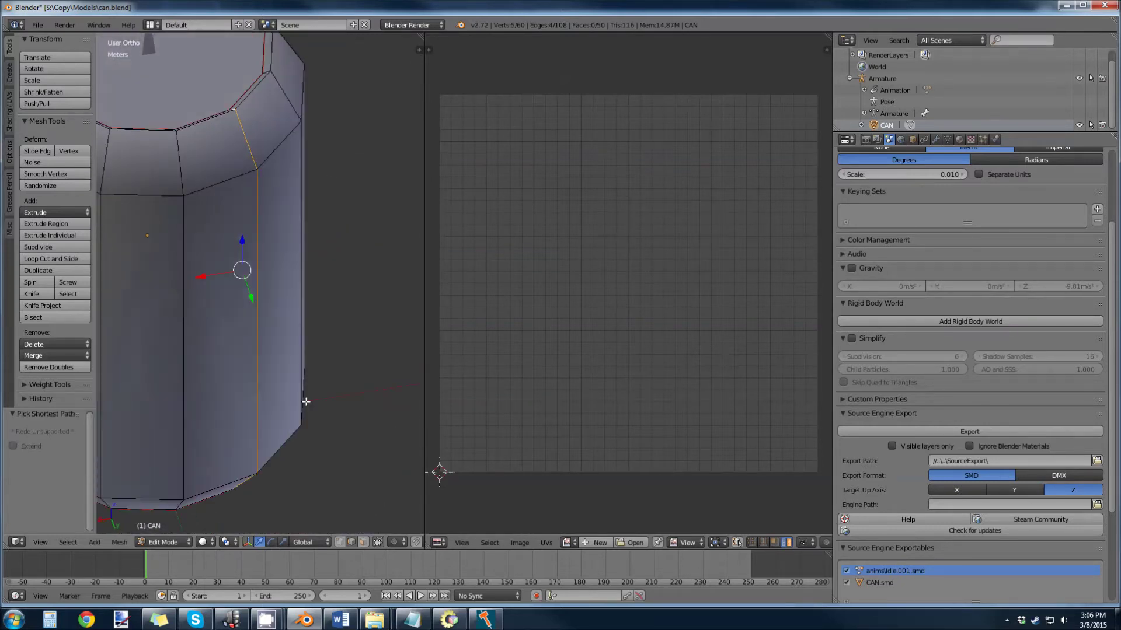
pyautogui.hotkey('ctrl', 'e')
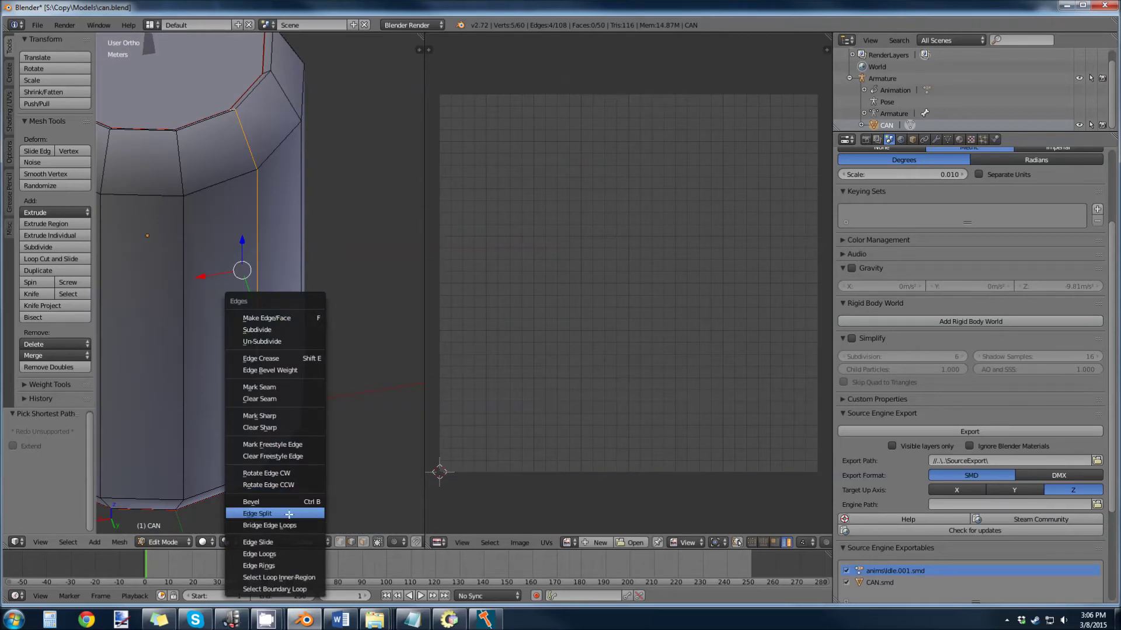
pyautogui.click(260, 387)
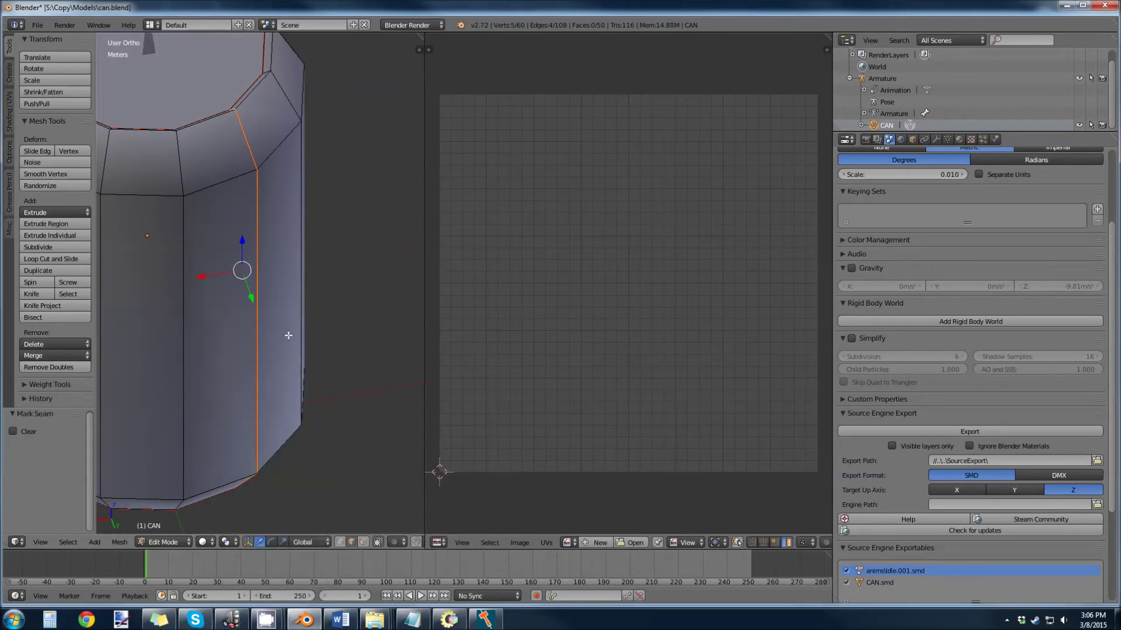
pyautogui.press('a')
pyautogui.scroll(-1, 288, 335)
pyautogui.scroll(-3, 368, 309)
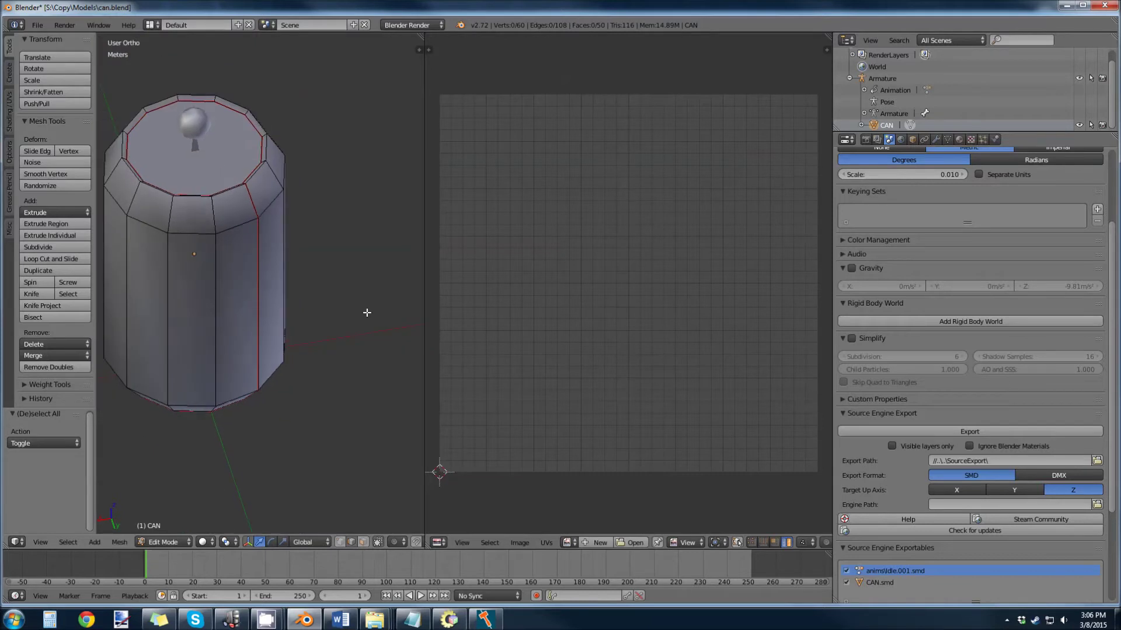
pyautogui.moveTo(368, 313); pyautogui.dragTo(328, 323, button='middle')
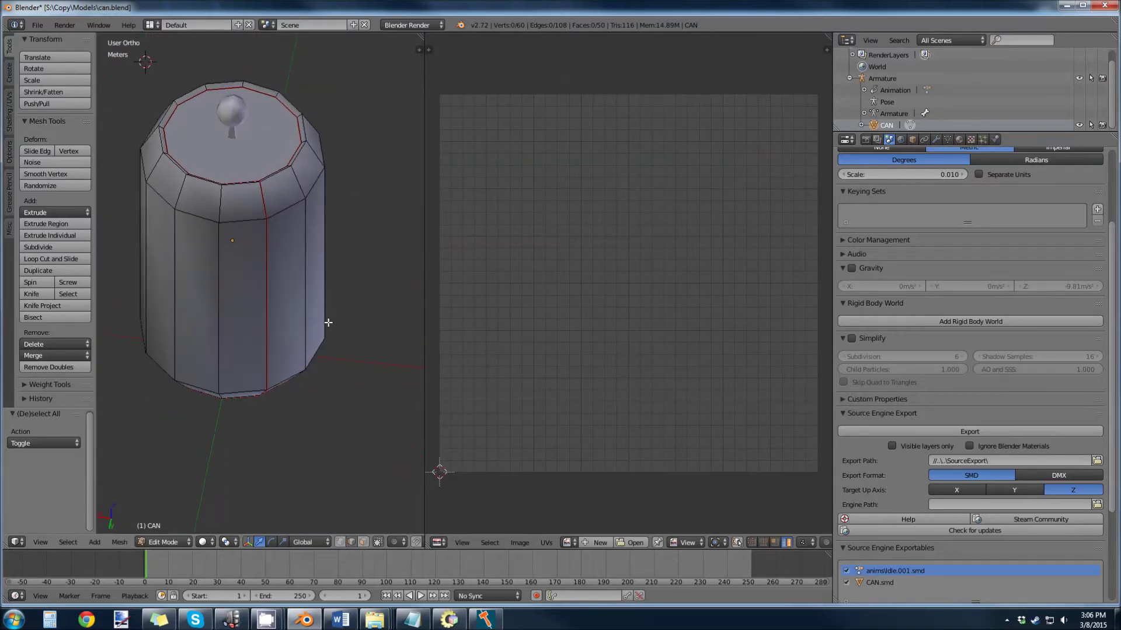
# - Switch the mesh to face selection and select every face of the can except the top and bottom caps
pyautogui.click(363, 541)
pyautogui.scroll(-1, 333, 307)
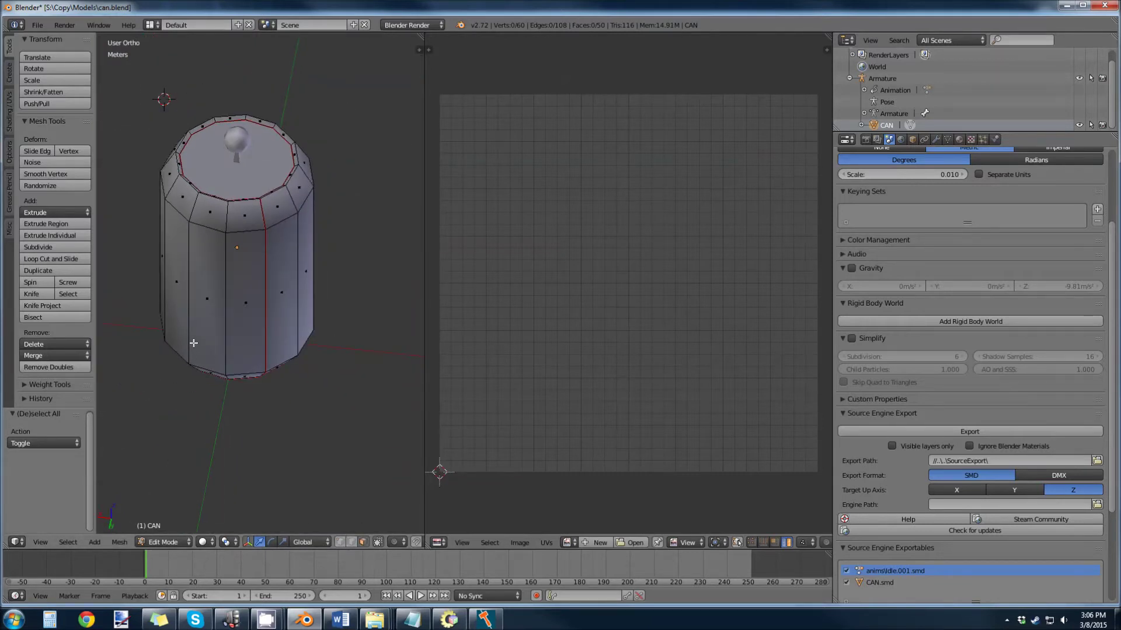
pyautogui.moveTo(194, 343); pyautogui.dragTo(306, 330, button='middle')
pyautogui.scroll(3, 288, 226)
pyautogui.scroll(-1, 288, 225)
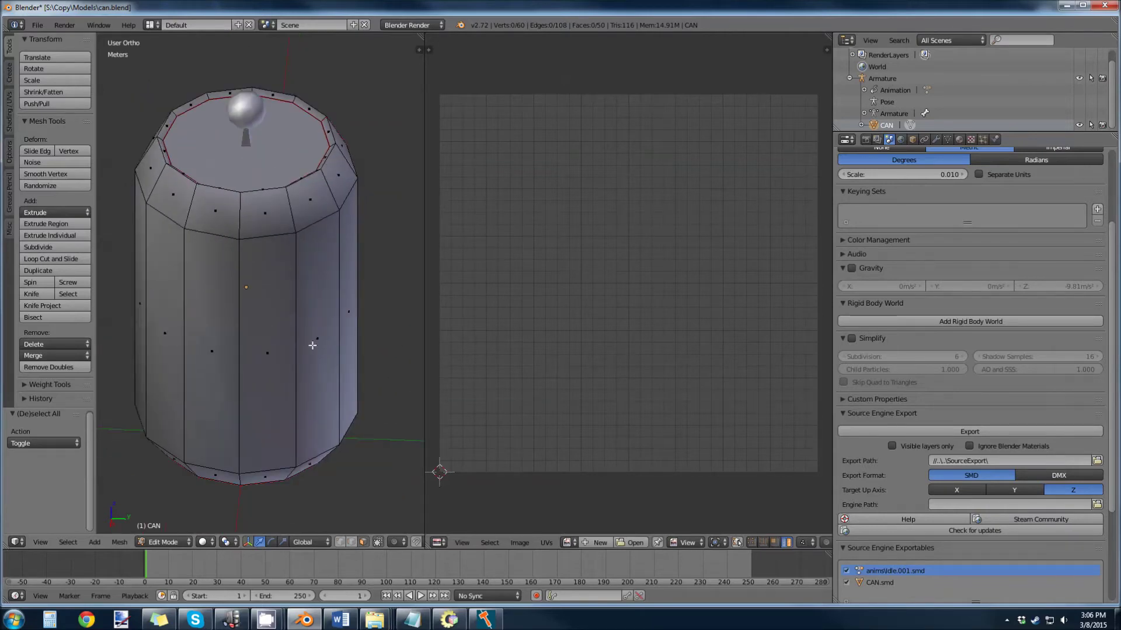
pyautogui.press('a')
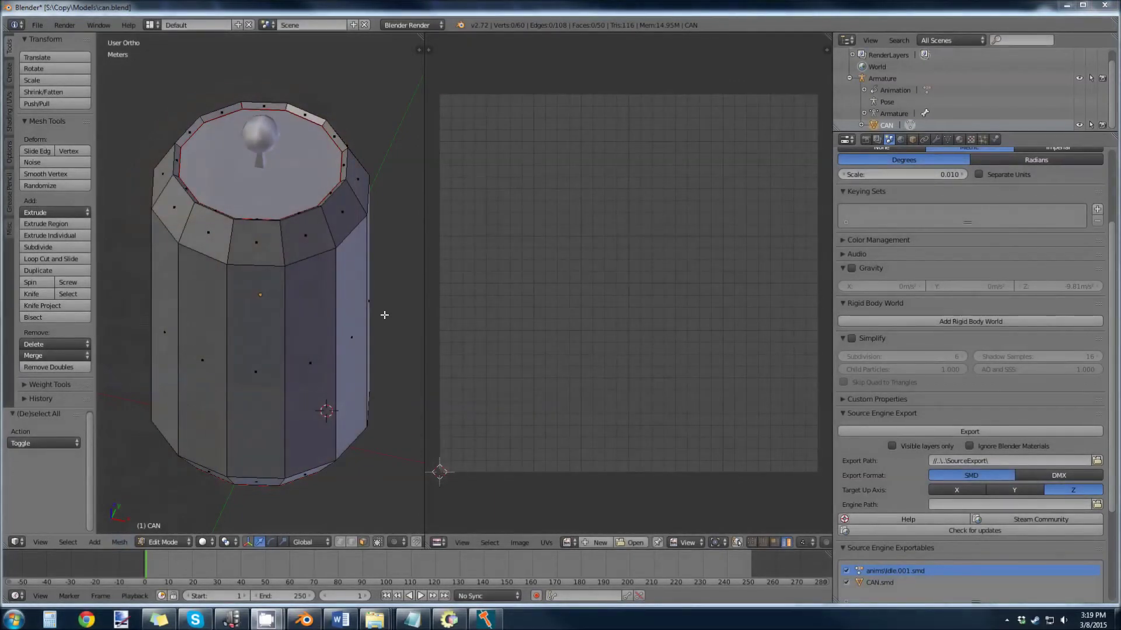
pyautogui.moveTo(383, 313); pyautogui.dragTo(310, 314, button='middle')
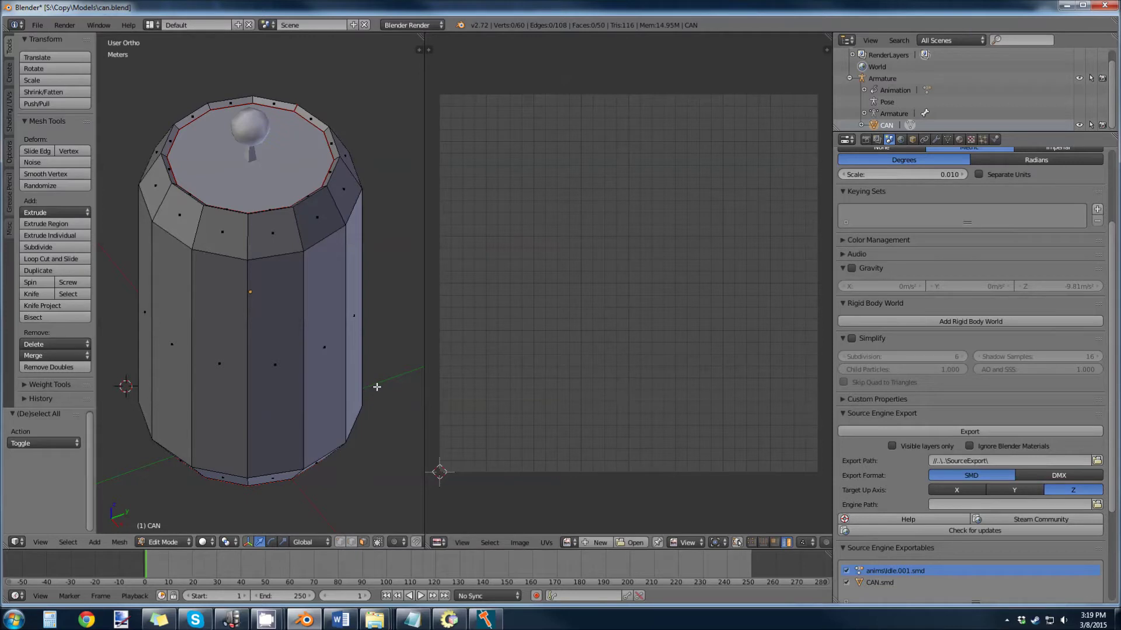
pyautogui.press('a')
pyautogui.keyDown('shift'); pyautogui.rightClick(279, 170); pyautogui.keyUp('shift')
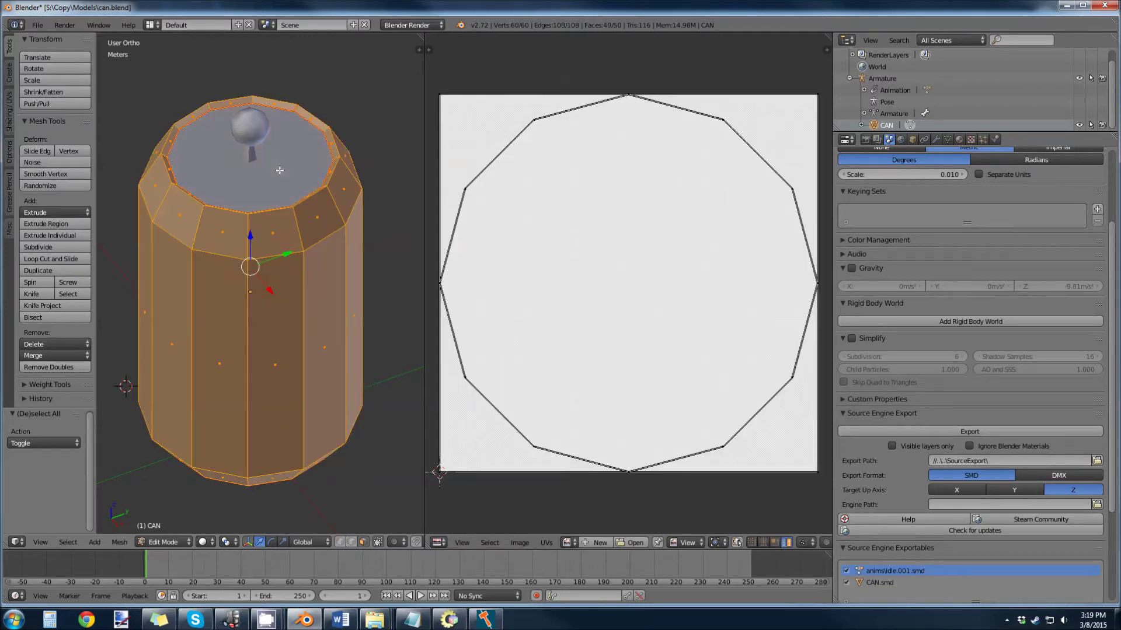
pyautogui.moveTo(294, 367); pyautogui.dragTo(333, 300, button='middle')
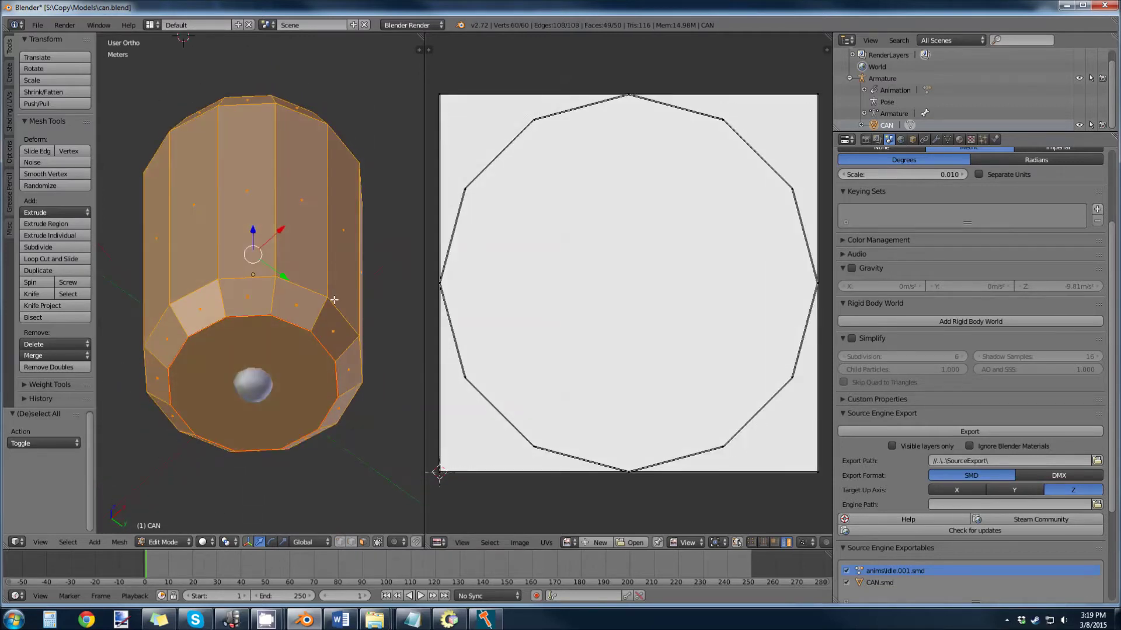
pyautogui.keyDown('shift'); pyautogui.rightClick(305, 390); pyautogui.keyUp('shift')
pyautogui.moveTo(310, 190); pyautogui.dragTo(274, 327, button='middle')
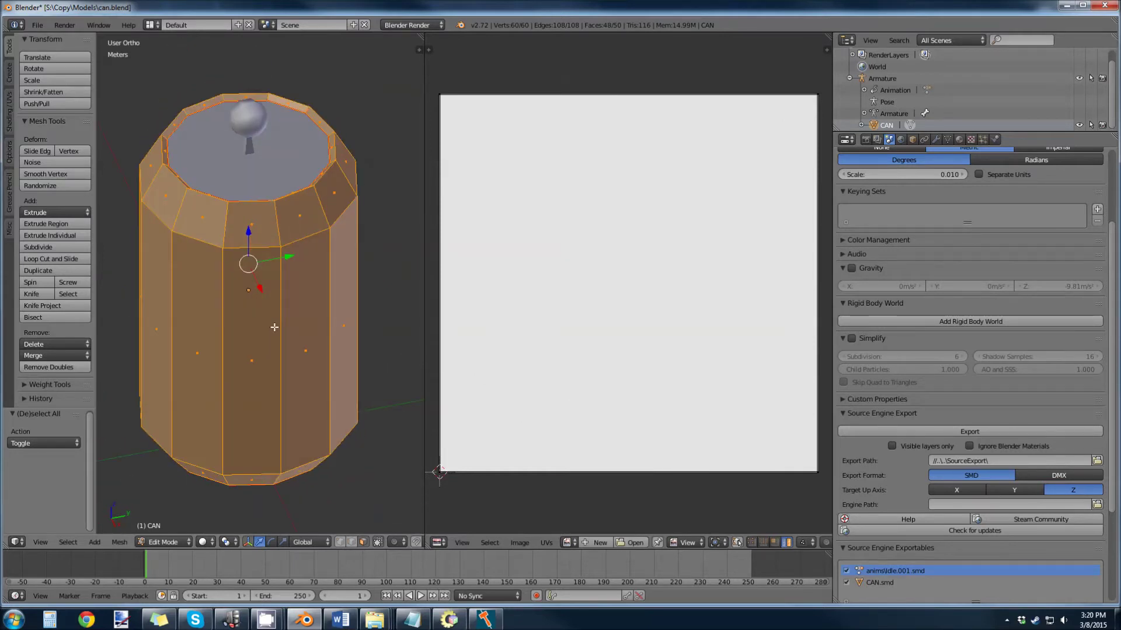
# - Apply Shade Smooth to the selected side faces, clear the selection and check the shading around the can
pyautogui.hotkey('ctrl', 'f')
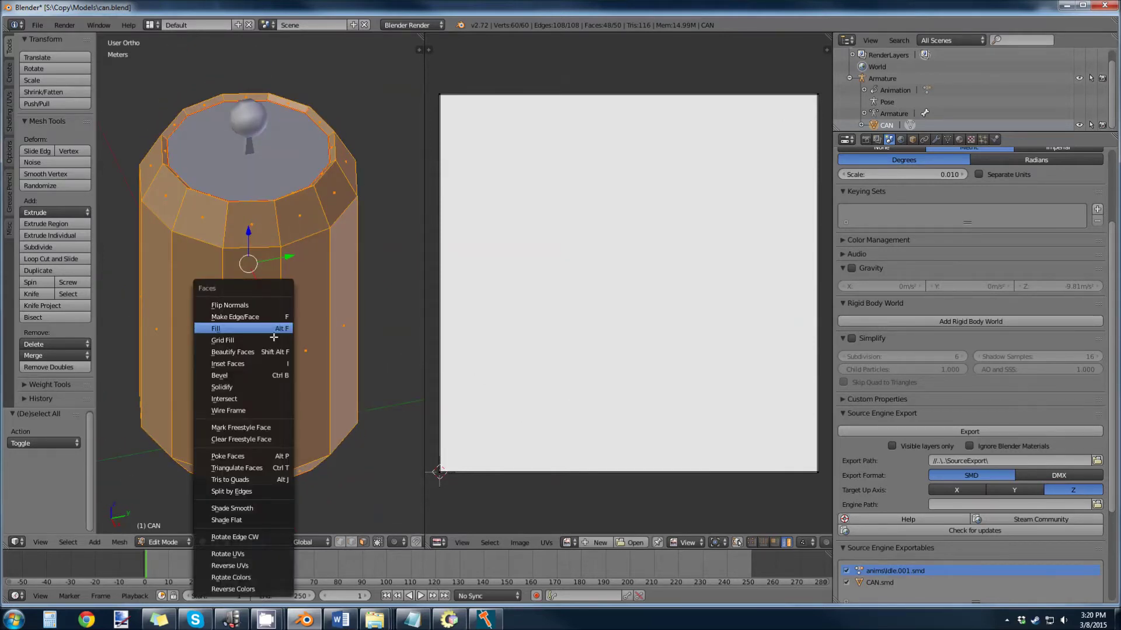
pyautogui.click(249, 508)
pyautogui.press('a')
pyautogui.moveTo(352, 310); pyautogui.dragTo(273, 347, button='middle')
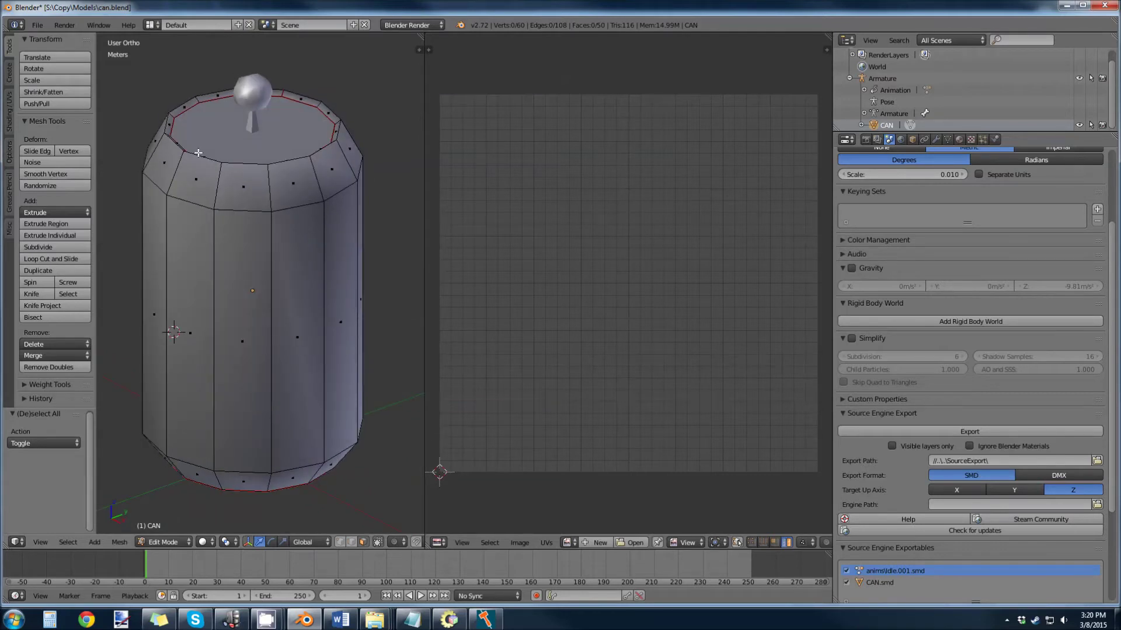
pyautogui.moveTo(386, 310); pyautogui.dragTo(240, 329, button='middle')
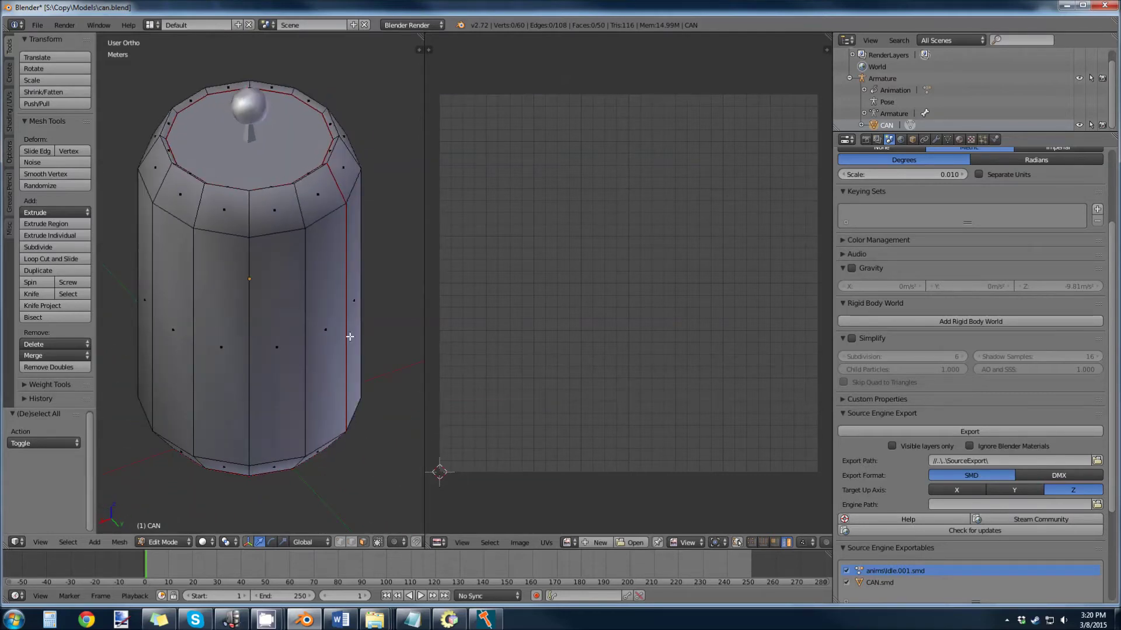
pyautogui.moveTo(327, 323); pyautogui.dragTo(287, 334, button='middle')
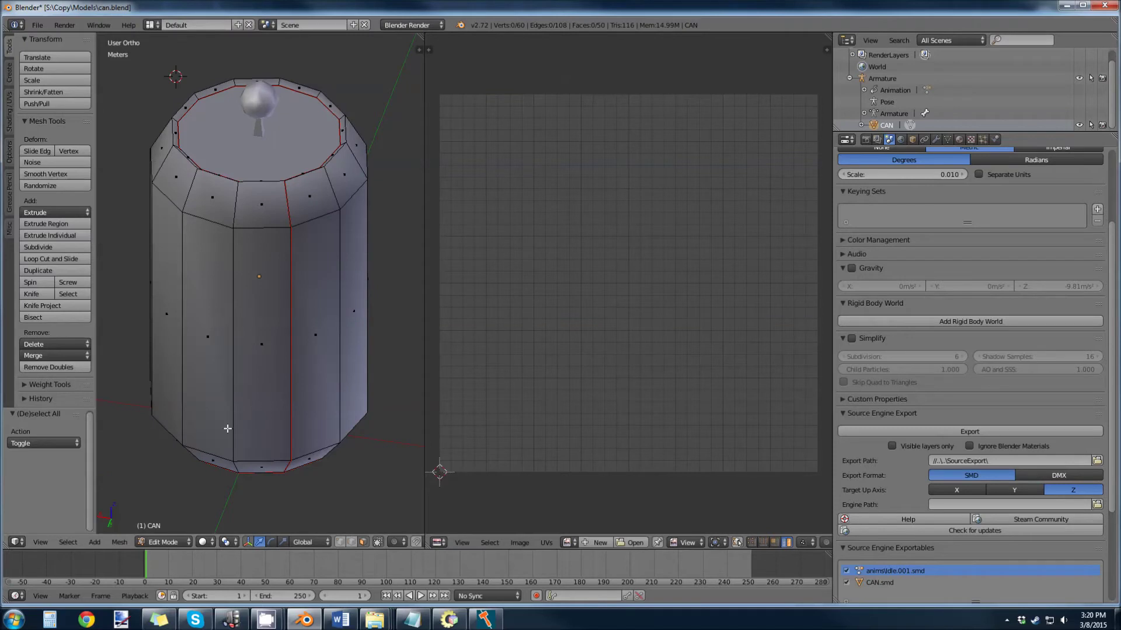
# - Select the whole can mesh and Unwrap it along the seams, then select one round cap island in the UV layout
pyautogui.click(120, 542)
pyautogui.click(291, 478)
pyautogui.press('a')
pyautogui.click(130, 542)
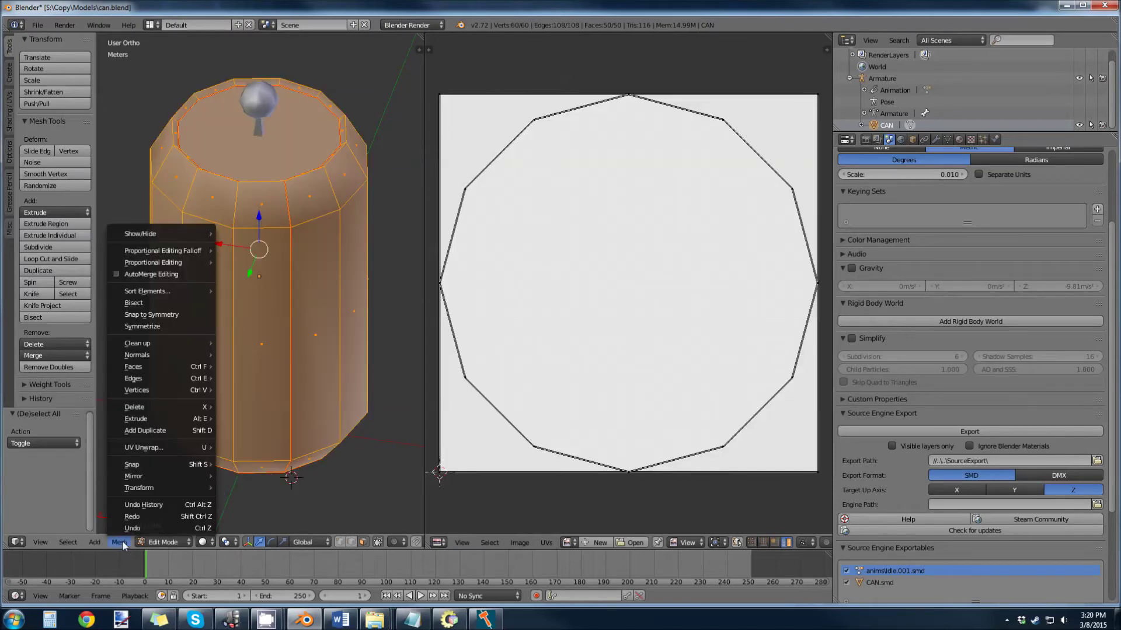
pyautogui.moveTo(138, 447)
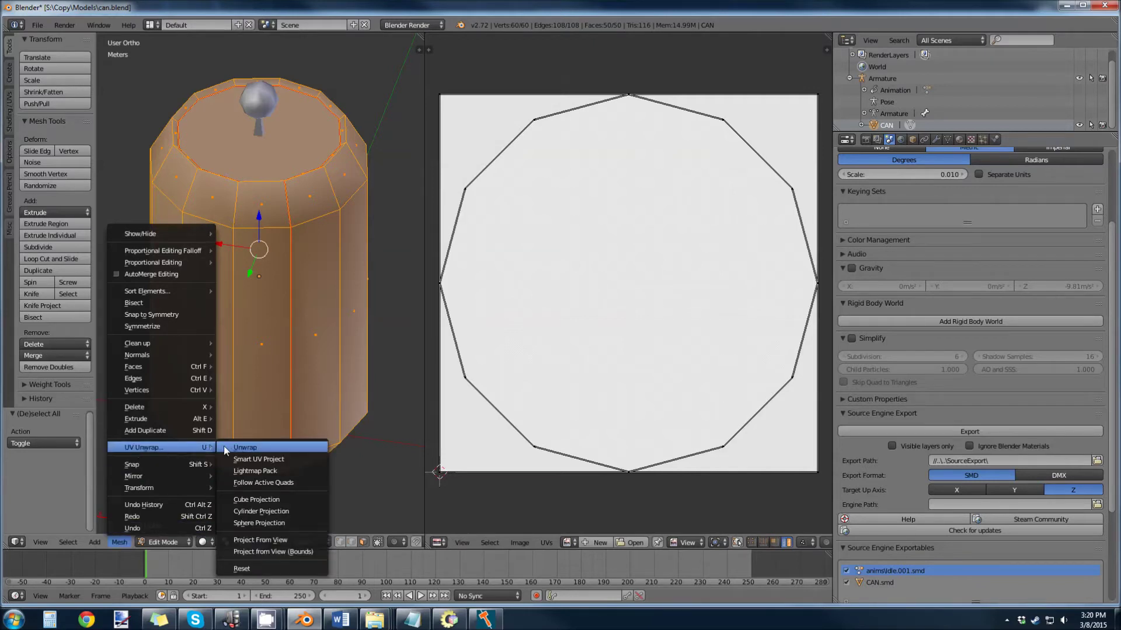
pyautogui.click(245, 447)
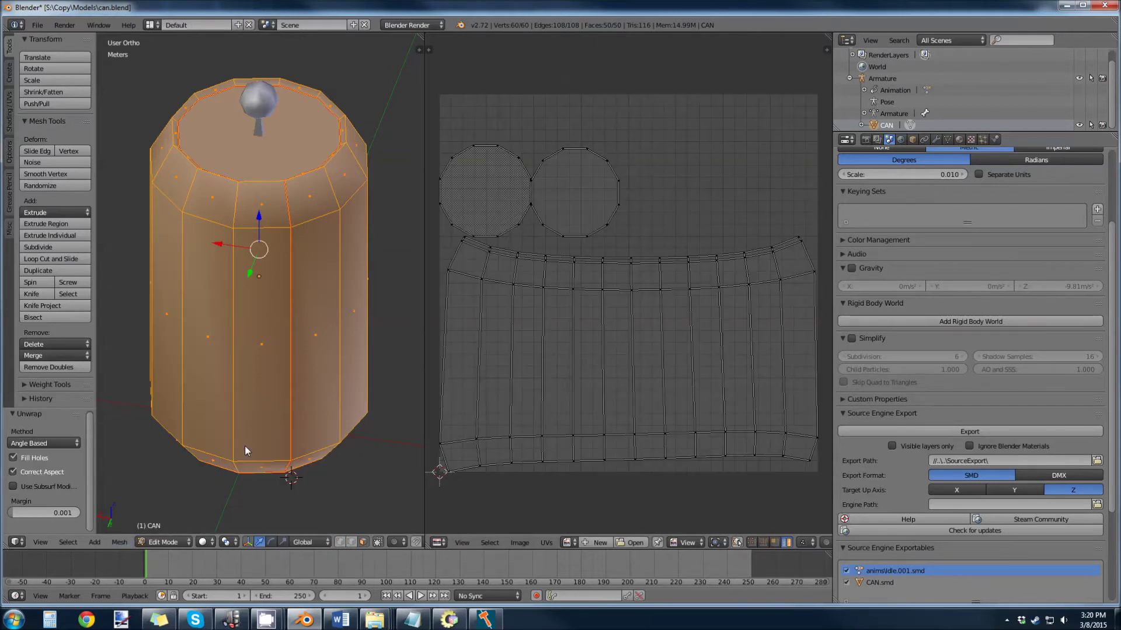
pyautogui.press('l')
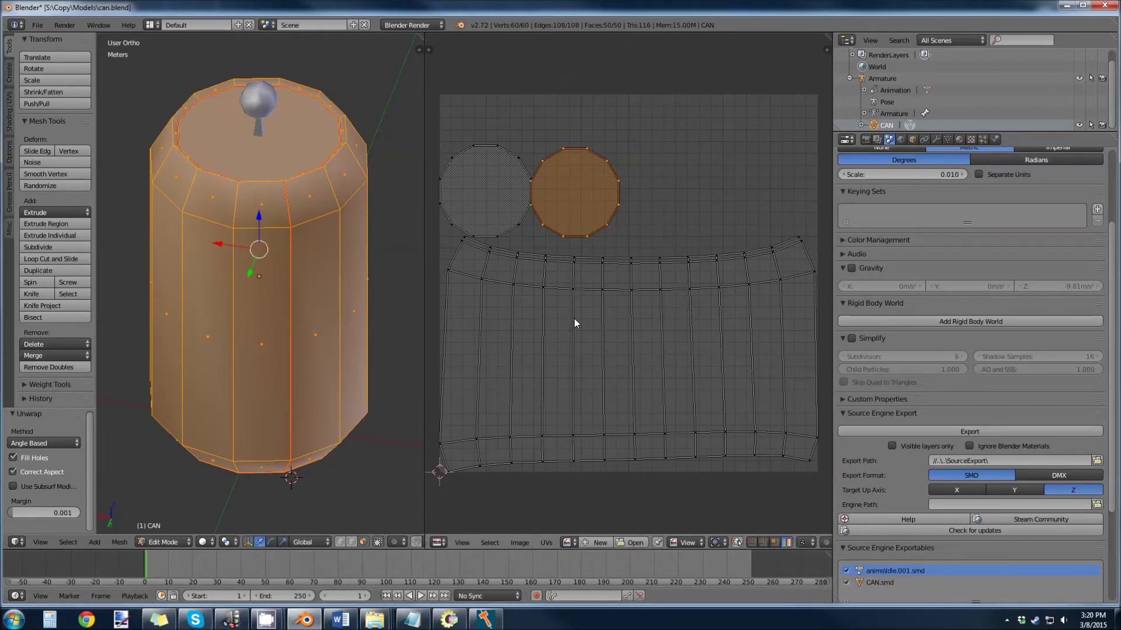
# - Expand the 3D view over the UV editor's area and show the whole can in it
pyautogui.hotkey('ctrl', 'Up')
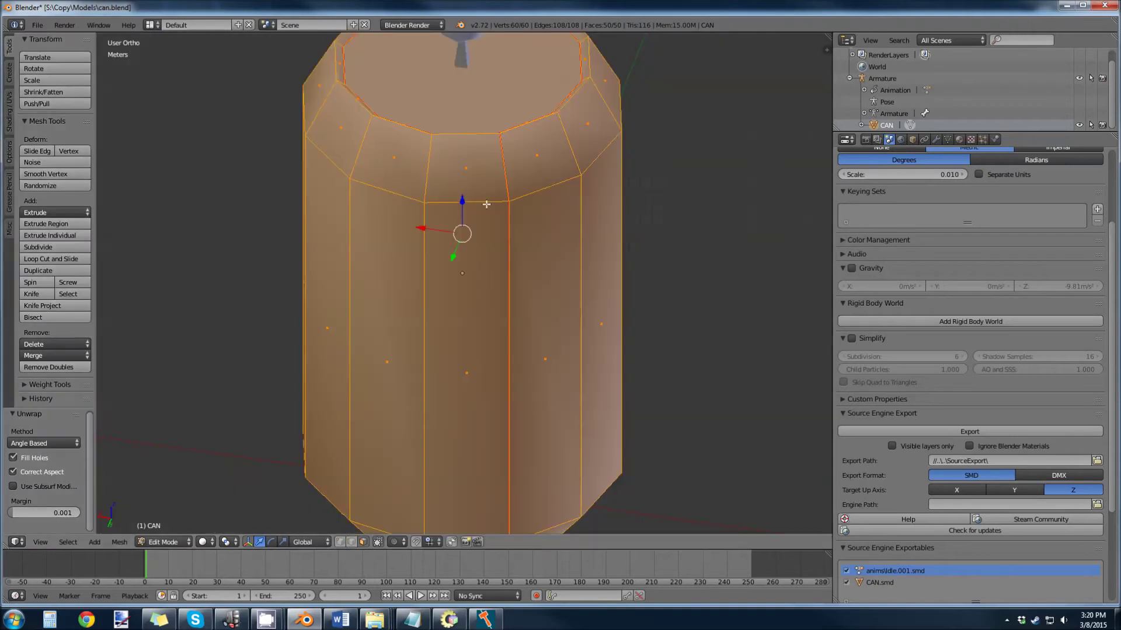
pyautogui.scroll(-2, 486, 204)
pyautogui.moveTo(614, 258); pyautogui.dragTo(524, 260, button='middle')
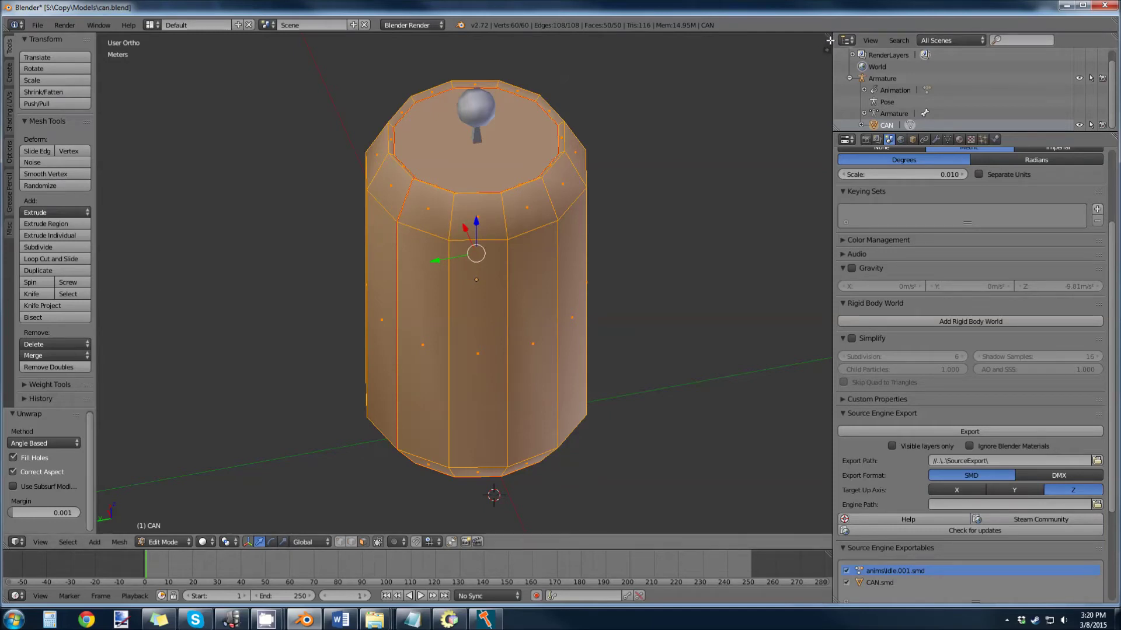
# - Split the 3D view into two side-by-side areas and set the new area to the UV/Image Editor
pyautogui.moveTo(826, 50)
pyautogui.mouseDown()
pyautogui.moveTo(825, 250)
pyautogui.moveTo(824, 56)
pyautogui.mouseUp()
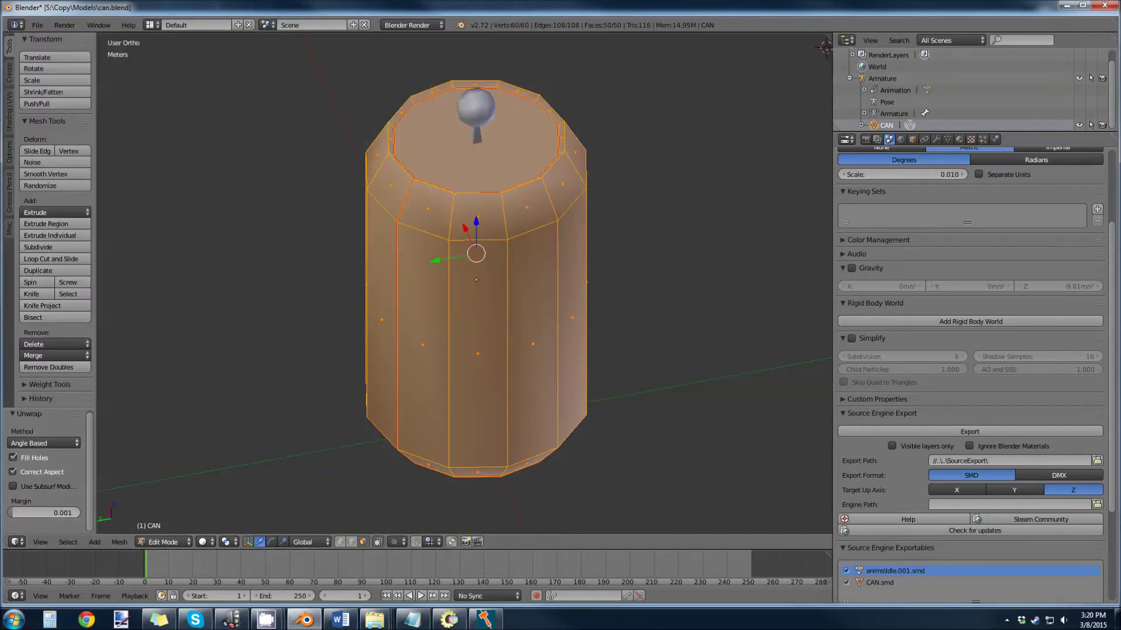
pyautogui.moveTo(825, 47); pyautogui.dragTo(429, 102)
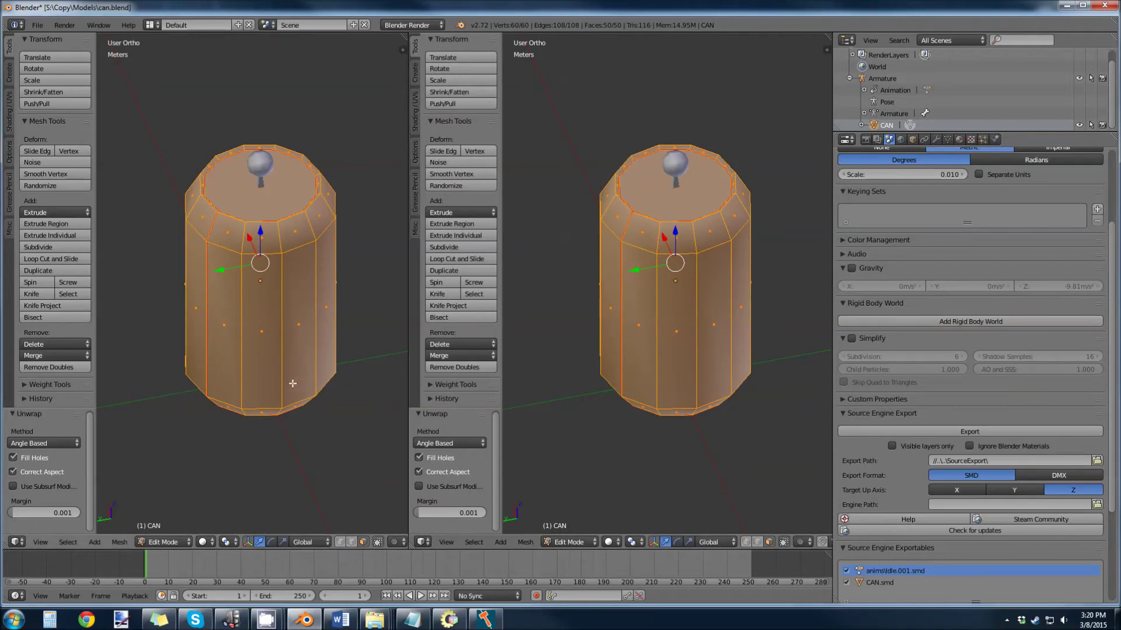
pyautogui.click(422, 543)
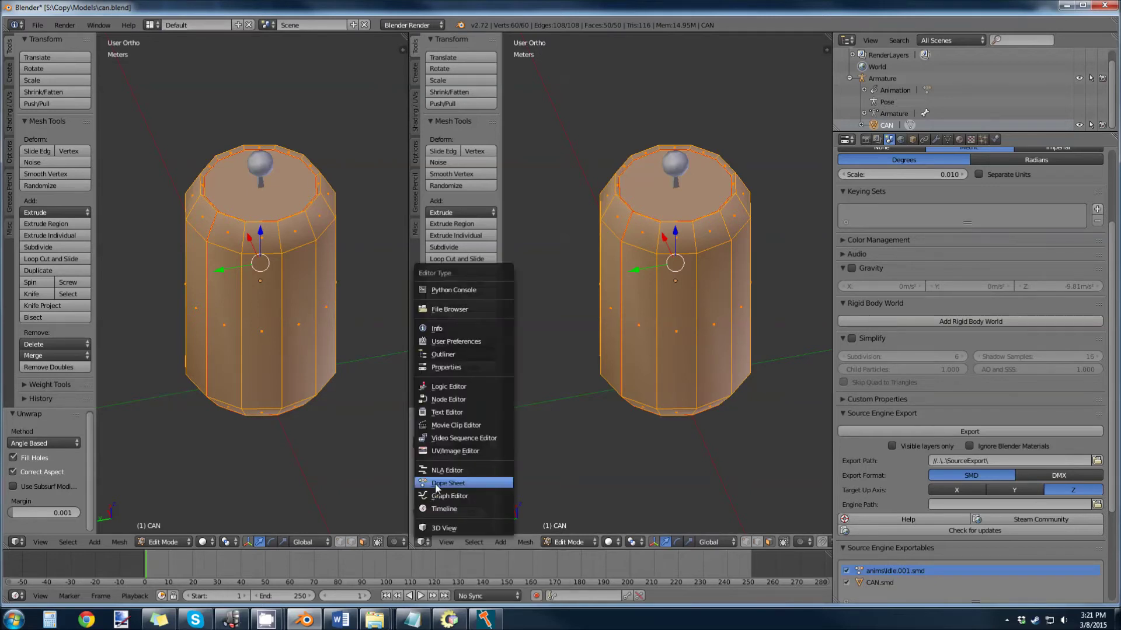
pyautogui.click(438, 451)
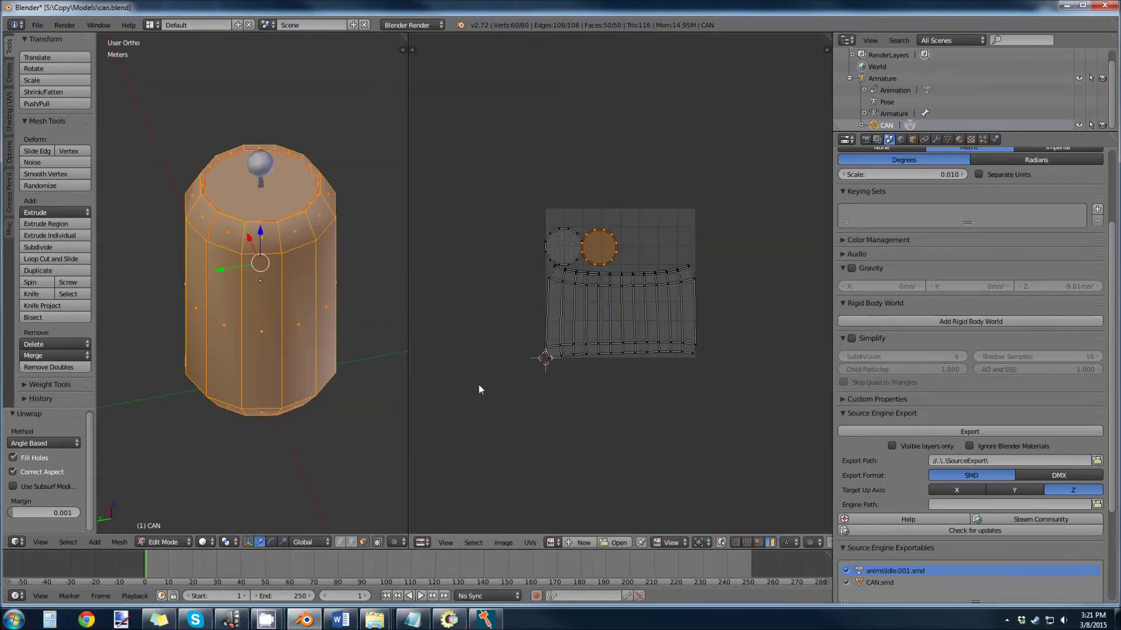
# - Toggle the full selection in the UV layout and on the mesh to compare how the two editors are linked
pyautogui.press('a')
pyautogui.press('a')
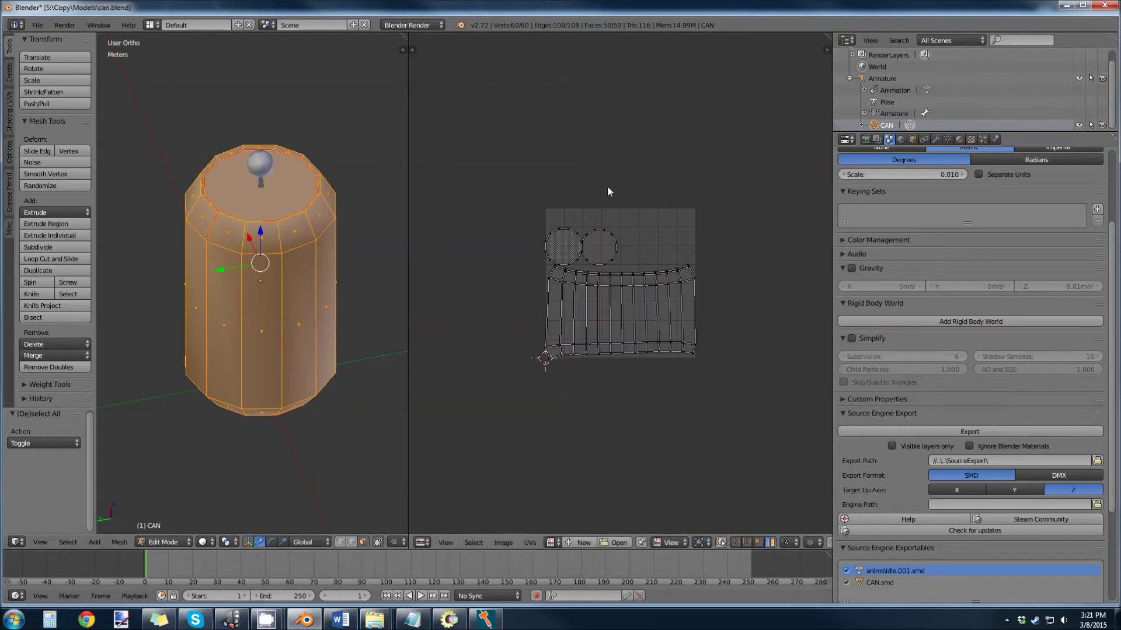
pyautogui.press('a')
pyautogui.press('a')
pyautogui.press('a')
pyautogui.press('a')
pyautogui.press('a')
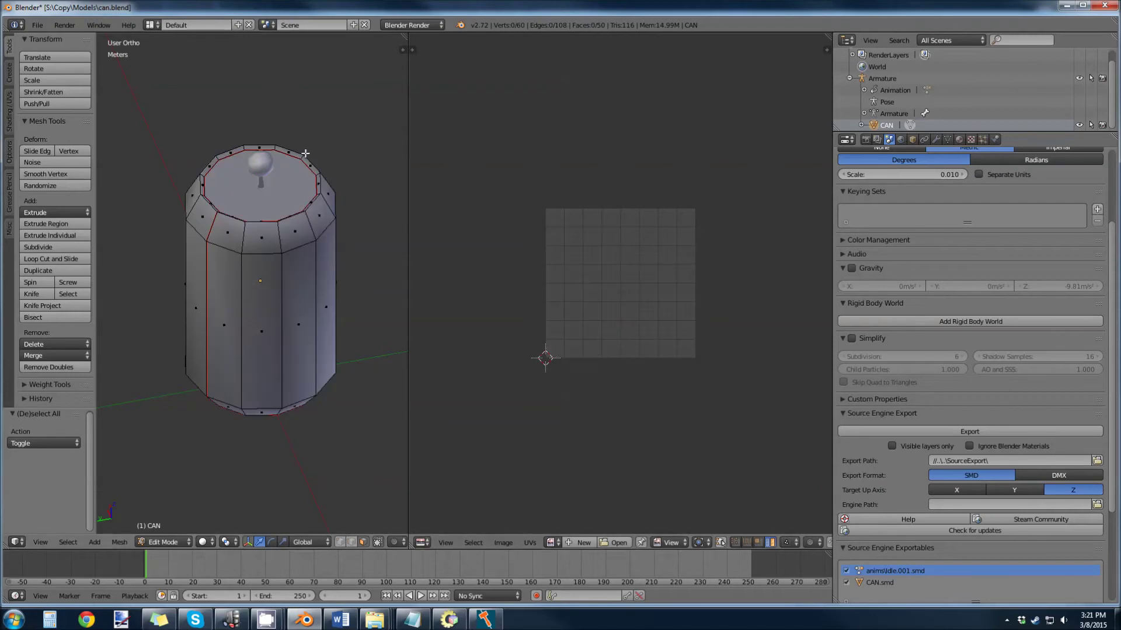
pyautogui.press('a')
pyautogui.press('a')
pyautogui.press('a')
pyautogui.press('a')
pyautogui.scroll(3, 653, 232)
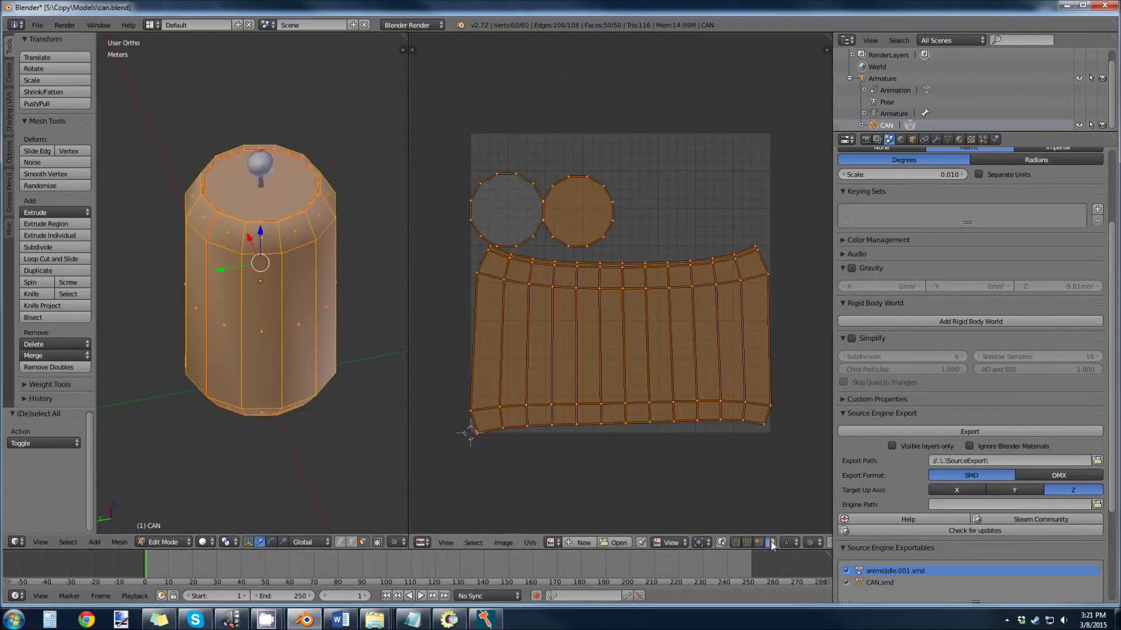
# - Select the cap island beside the dotted one and move it about 4.8 mm in X and 1.06 mm in Y
pyautogui.rightClick(565, 212)
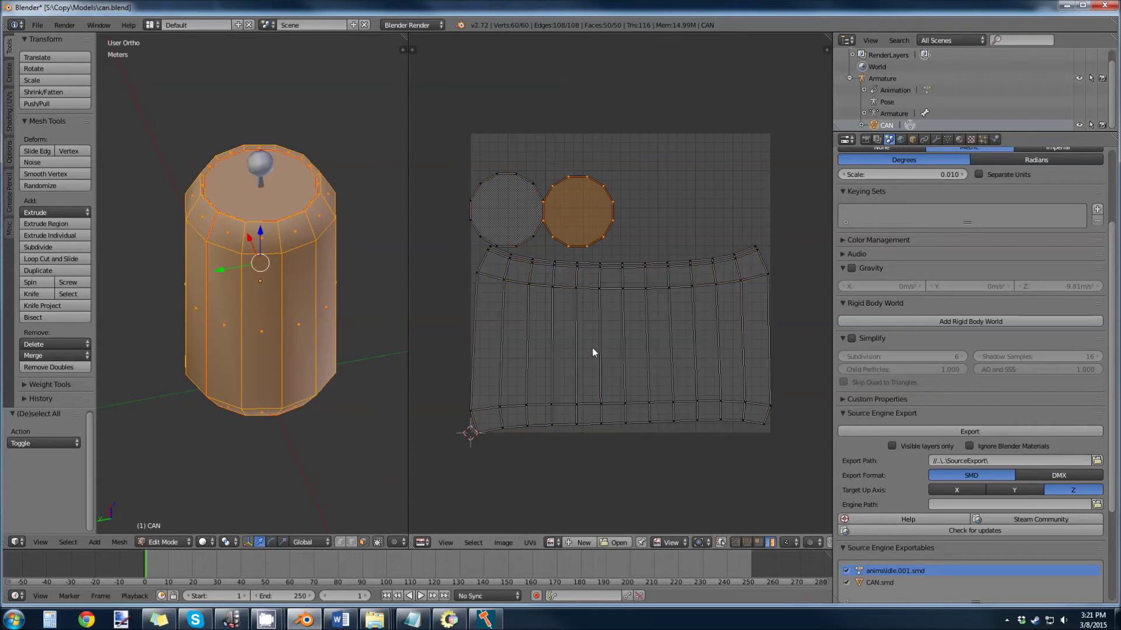
pyautogui.rightClick(592, 348)
pyautogui.click(591, 219)
pyautogui.press('g')
pyautogui.click(682, 223)
# - Move the dotted cap island about 1.6 mm in X and 0.8 mm in Y, and switch the UV layout to vertex selection
pyautogui.click(532, 231)
pyautogui.press('g')
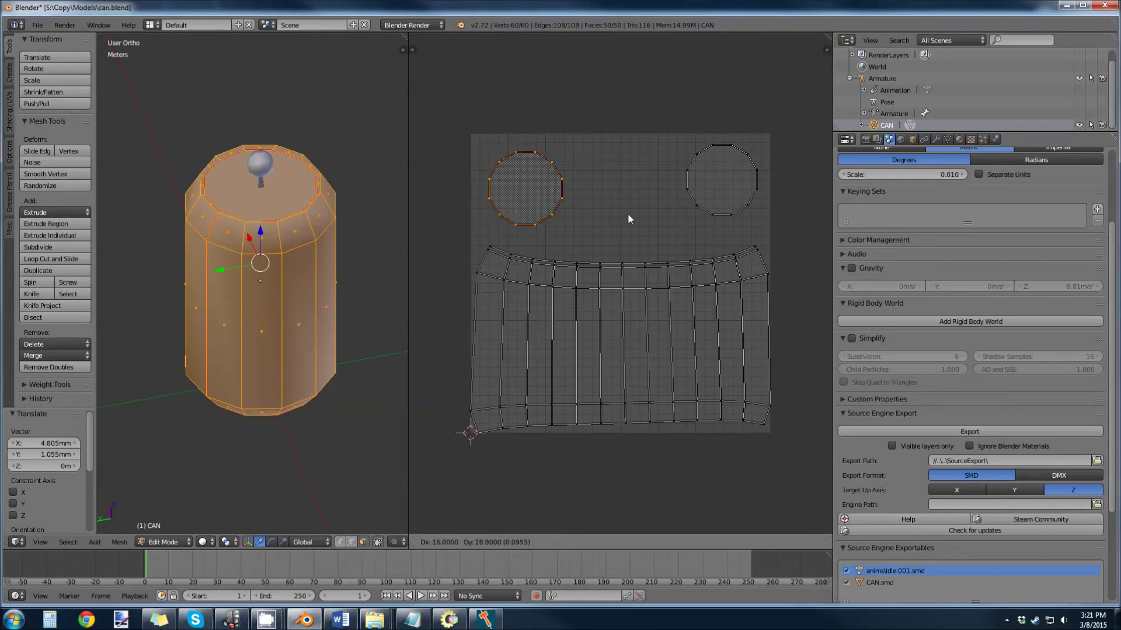
pyautogui.click(639, 213)
pyautogui.scroll(1, 666, 325)
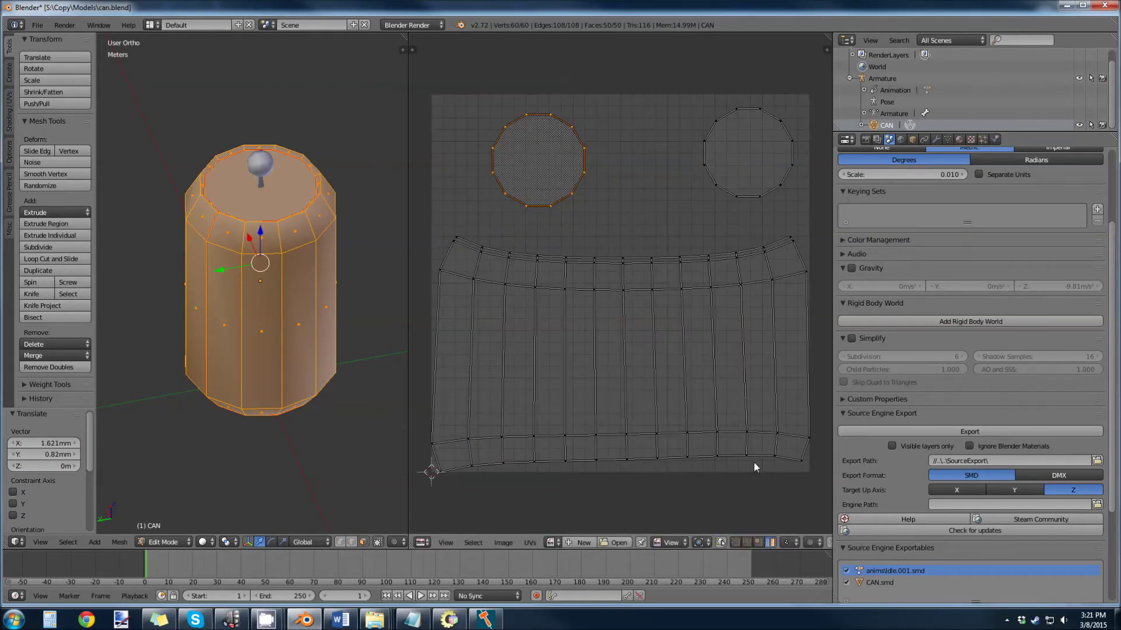
pyautogui.click(736, 543)
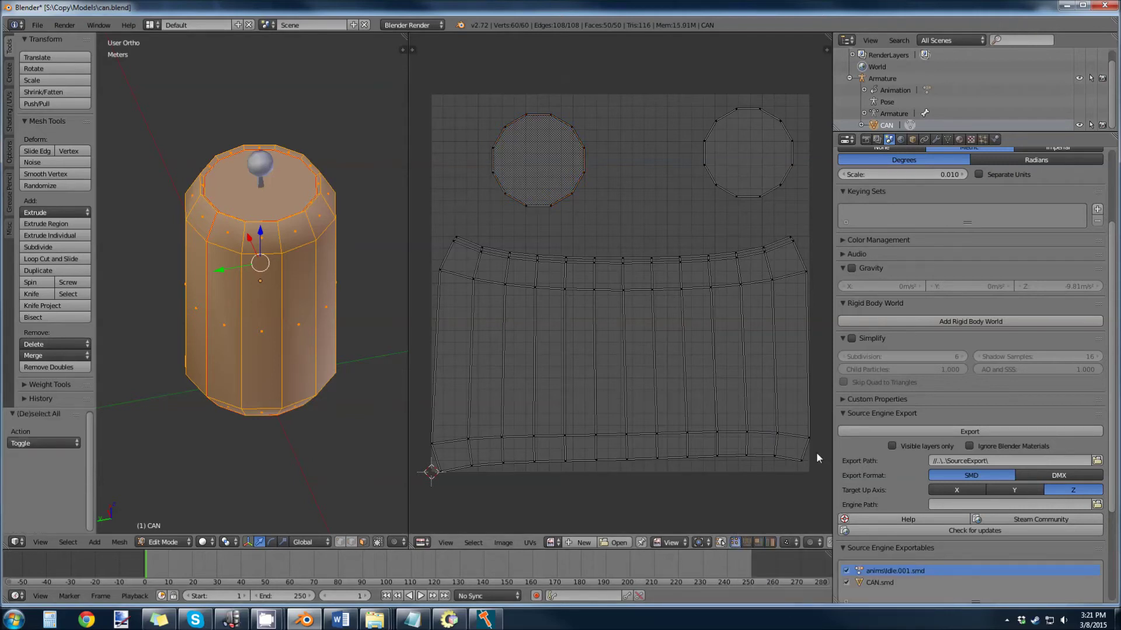
# - Align the lowest vertex row of the can-side UV island with Align Y, and clear the selection
pyautogui.moveTo(815, 451)
pyautogui.keyDown('ctrl'); pyautogui.mouseDown()
pyautogui.moveTo(581, 448)
pyautogui.moveTo(431, 463)
pyautogui.moveTo(614, 492)
pyautogui.moveTo(804, 475)
pyautogui.mouseUp(); pyautogui.keyUp('ctrl')
pyautogui.press('w')
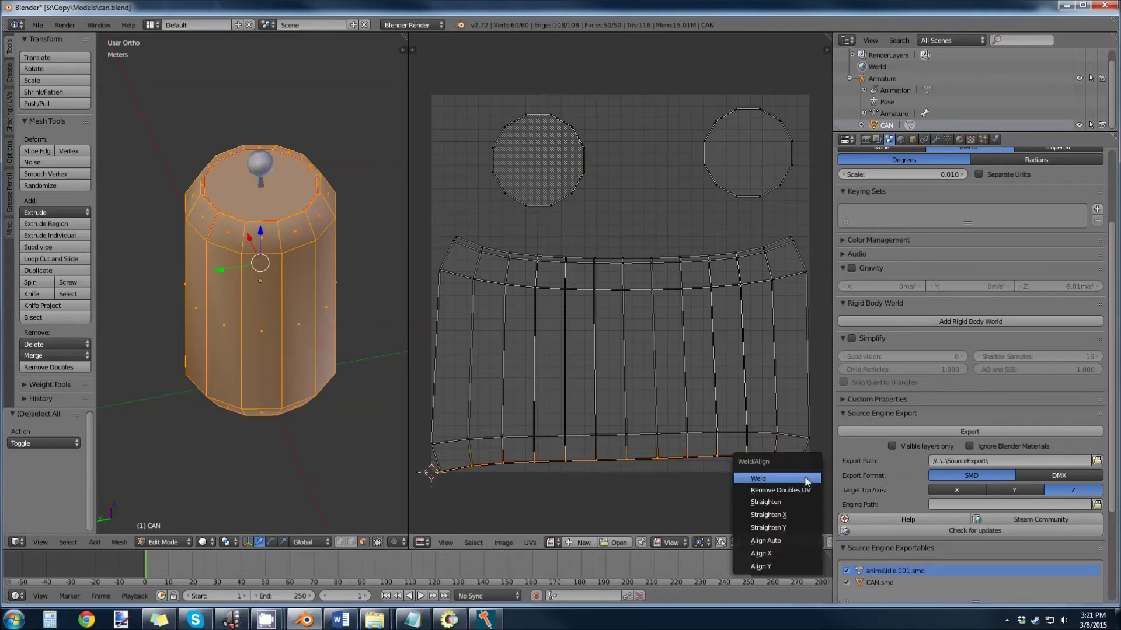
pyautogui.click(794, 566)
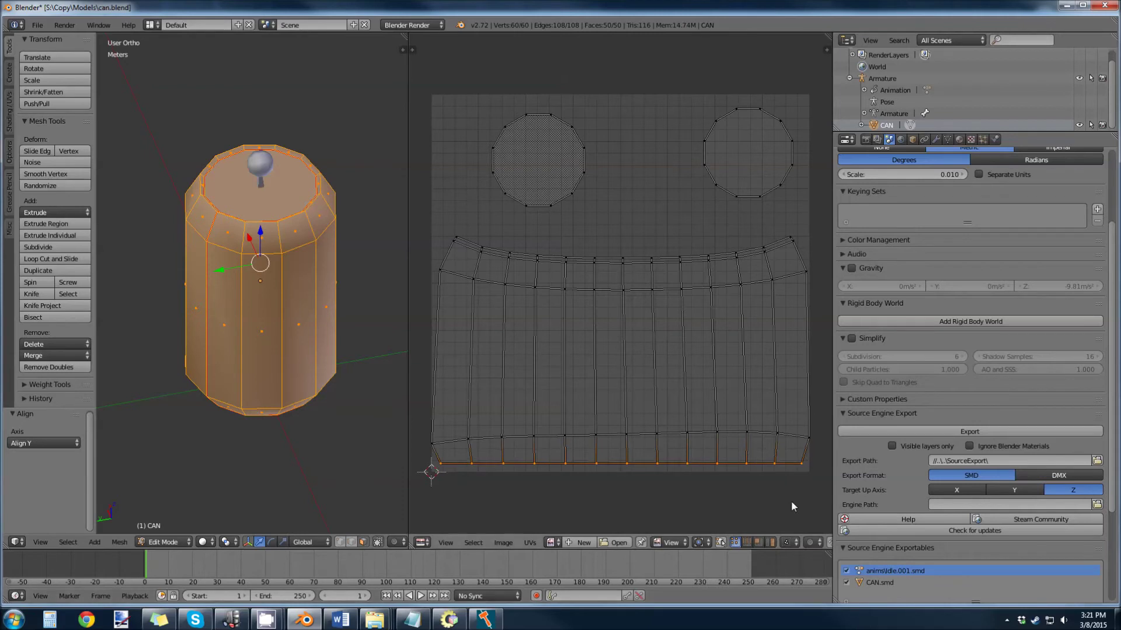
pyautogui.press('a')
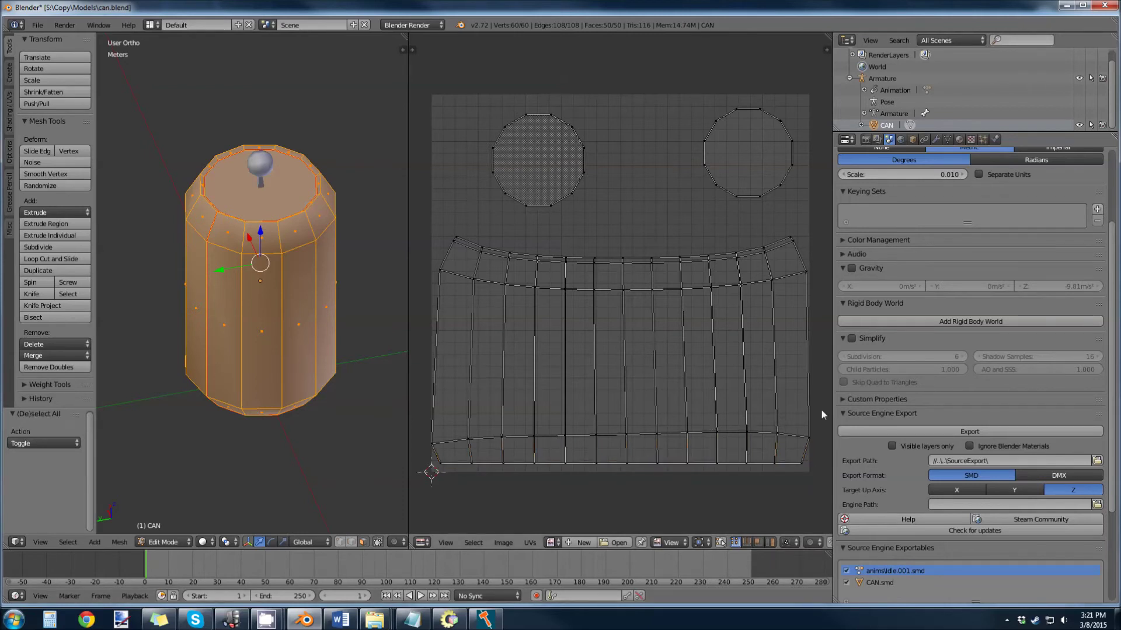
# - Flatten the second-lowest vertex row and the third row from the top of the side island, each with Align Y
pyautogui.moveTo(821, 409)
pyautogui.keyDown('ctrl'); pyautogui.mouseDown()
pyautogui.moveTo(429, 419)
pyautogui.moveTo(613, 445)
pyautogui.moveTo(789, 446)
pyautogui.moveTo(811, 420)
pyautogui.mouseUp(); pyautogui.keyUp('ctrl')
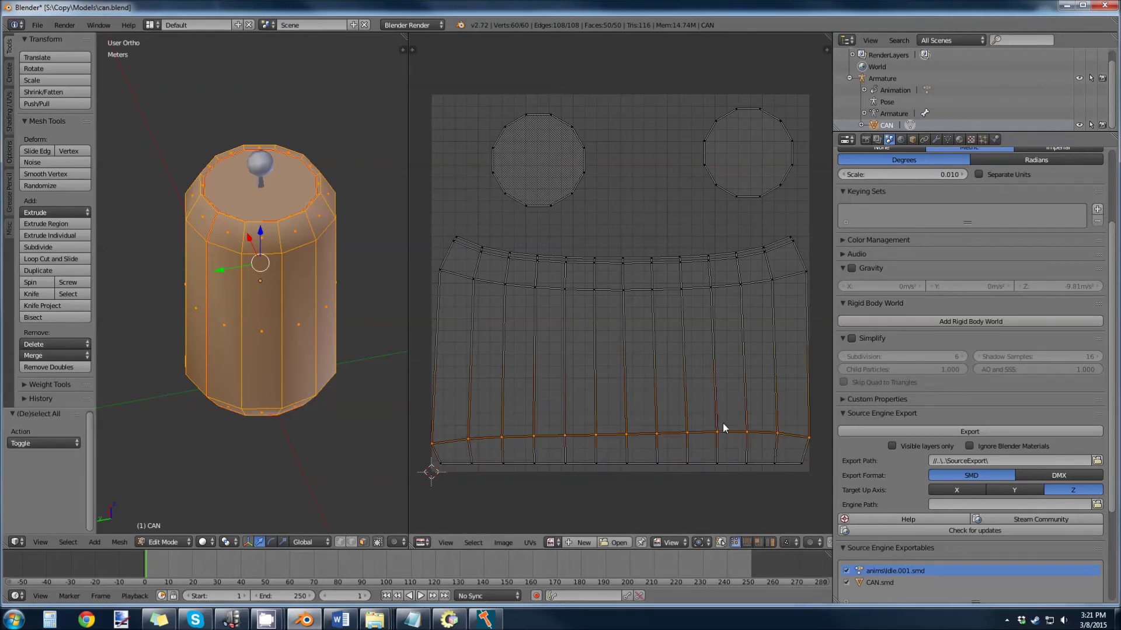
pyautogui.press('w')
pyautogui.click(717, 423)
pyautogui.press('a')
pyautogui.moveTo(811, 255)
pyautogui.keyDown('ctrl'); pyautogui.mouseDown()
pyautogui.moveTo(706, 308)
pyautogui.moveTo(811, 282)
pyautogui.mouseUp(); pyautogui.keyUp('ctrl')
pyautogui.press('w')
pyautogui.click(814, 283)
pyautogui.press('a')
# - Widen the UV editor, flatten the side island's second row from the top with Align Y and move it down along Y
pyautogui.scroll(3, 525, 234)
pyautogui.moveTo(408, 197); pyautogui.dragTo(142, 197)
pyautogui.press('space')
pyautogui.moveTo(153, 194); pyautogui.dragTo(274, 225, button='middle')
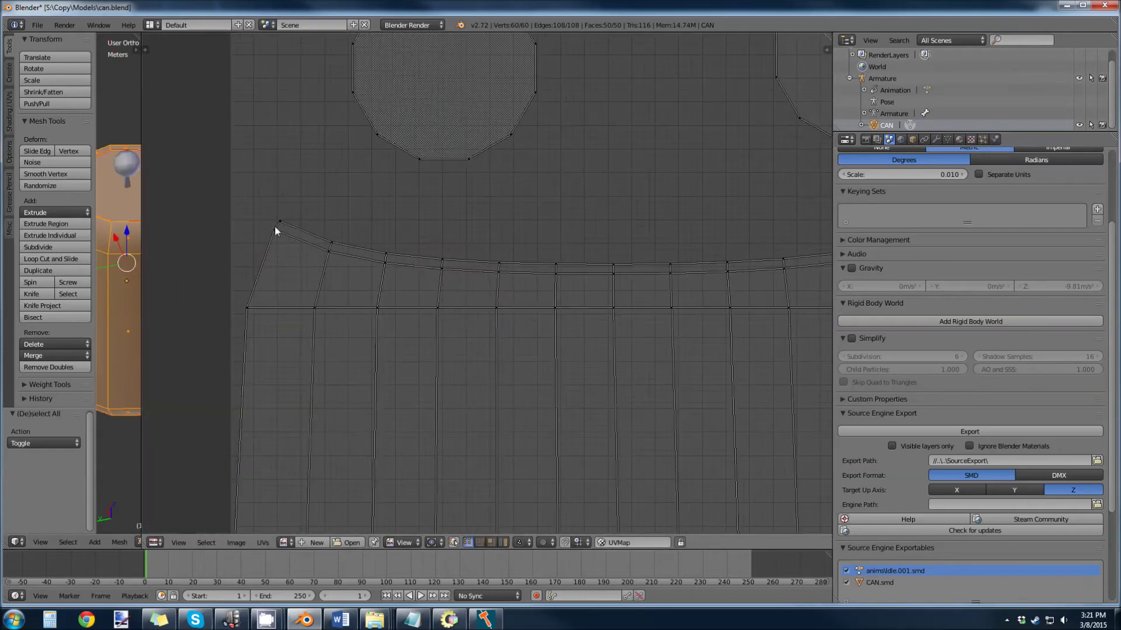
pyautogui.moveTo(274, 225)
pyautogui.keyDown('ctrl'); pyautogui.mouseDown()
pyautogui.moveTo(450, 262)
pyautogui.moveTo(432, 258)
pyautogui.mouseUp(); pyautogui.keyUp('ctrl')
pyautogui.moveTo(537, 450); pyautogui.dragTo(272, 444, button='middle')
pyautogui.moveTo(283, 265)
pyautogui.keyDown('ctrl'); pyautogui.mouseDown()
pyautogui.moveTo(638, 240)
pyautogui.moveTo(295, 268)
pyautogui.mouseUp(); pyautogui.keyUp('ctrl')
pyautogui.press('w')
pyautogui.click(382, 308)
pyautogui.scroll(-2, 599, 277)
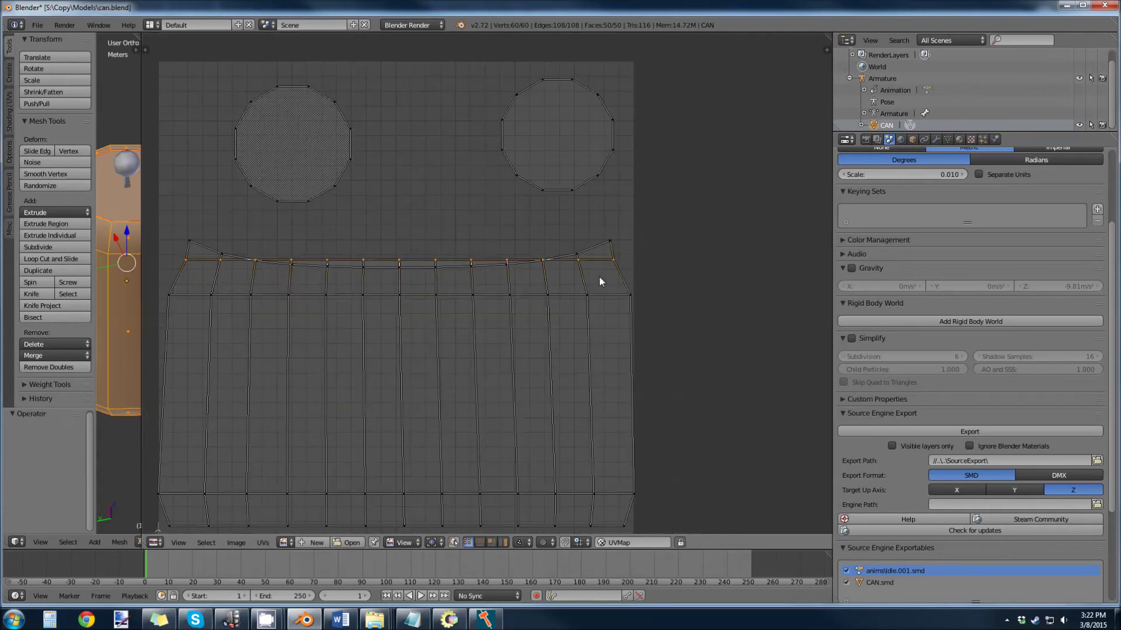
pyautogui.press('g')
pyautogui.press('y')
pyautogui.click(599, 300)
# - Flatten the topmost vertex row of the side island with Align Y
pyautogui.press('a')
pyautogui.moveTo(638, 216)
pyautogui.keyDown('ctrl'); pyautogui.mouseDown()
pyautogui.moveTo(514, 223)
pyautogui.moveTo(544, 275)
pyautogui.moveTo(625, 261)
pyautogui.mouseUp(); pyautogui.keyUp('ctrl')
pyautogui.press('w')
pyautogui.click(625, 260)
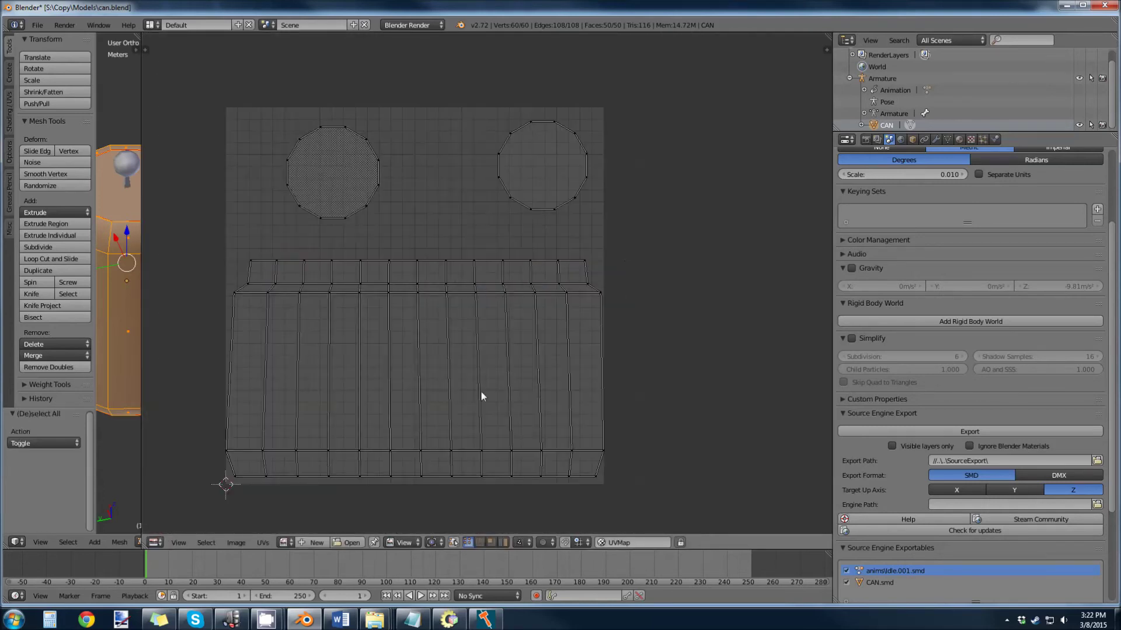
# - Straighten the first four vertex columns from the left of the side island, each with Align X
pyautogui.moveTo(480, 396); pyautogui.dragTo(572, 355, button='middle')
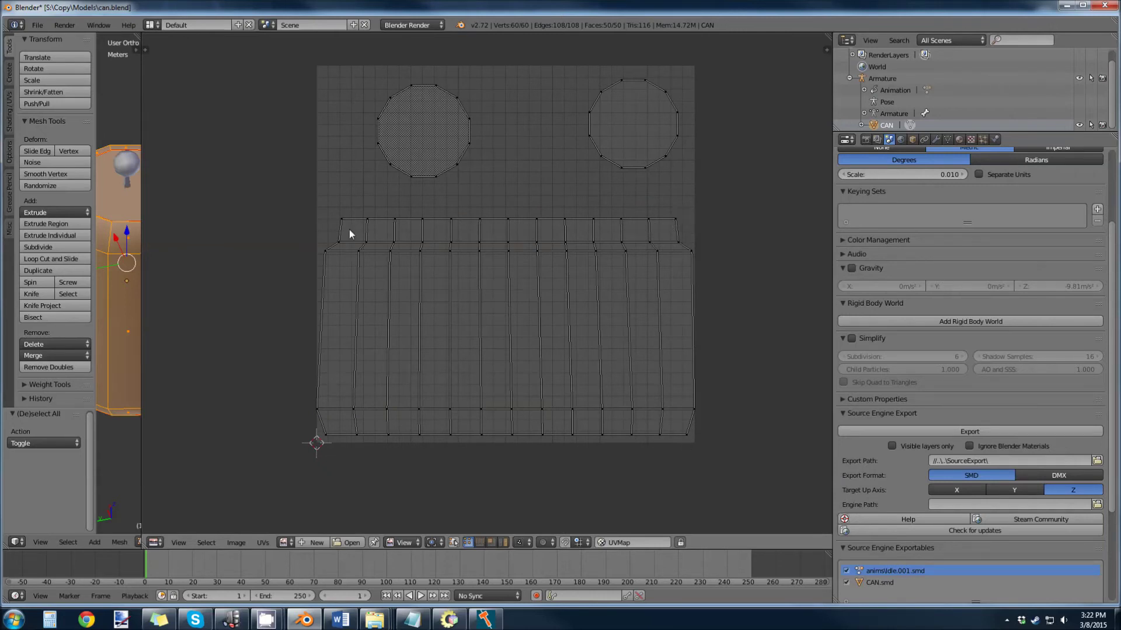
pyautogui.moveTo(285, 285); pyautogui.dragTo(320, 285, button='middle')
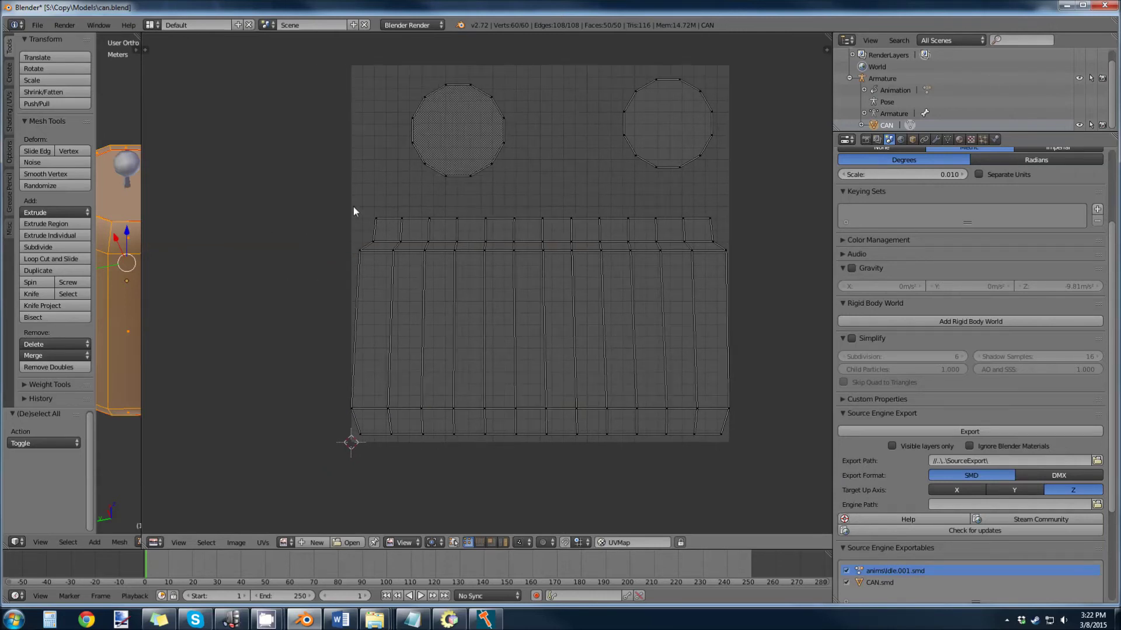
pyautogui.scroll(2, 351, 222)
pyautogui.scroll(-1, 351, 223)
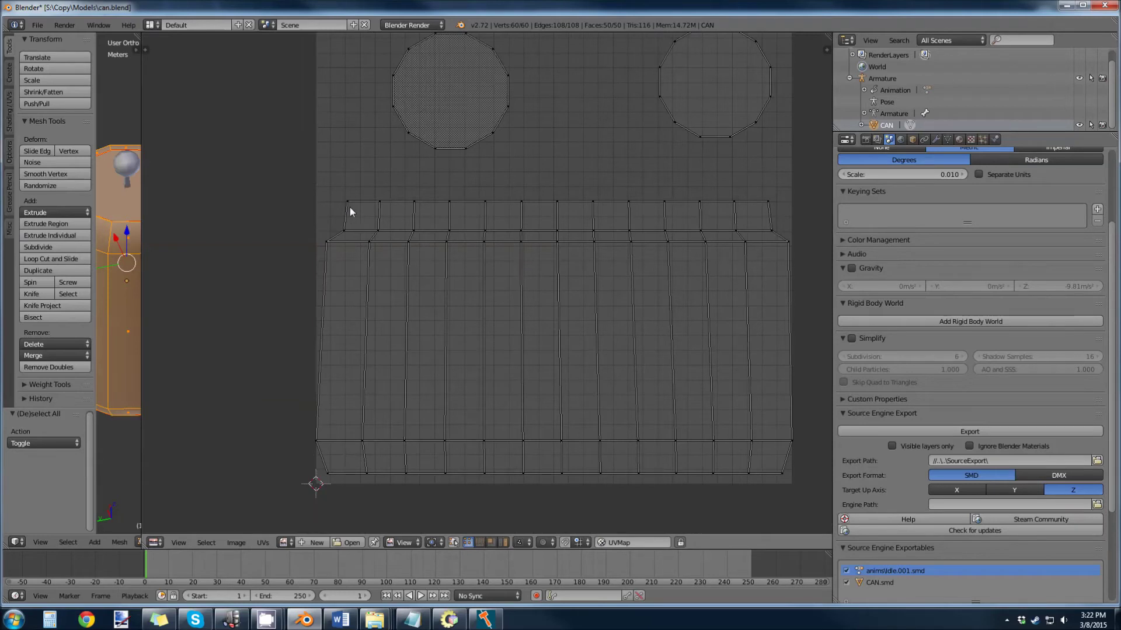
pyautogui.moveTo(314, 190)
pyautogui.keyDown('ctrl'); pyautogui.mouseDown()
pyautogui.moveTo(290, 471)
pyautogui.moveTo(345, 429)
pyautogui.moveTo(344, 363)
pyautogui.mouseUp(); pyautogui.keyUp('ctrl')
pyautogui.press('w')
pyautogui.click(301, 364)
pyautogui.press('a')
pyautogui.moveTo(395, 188)
pyautogui.keyDown('ctrl'); pyautogui.mouseDown()
pyautogui.moveTo(346, 374)
pyautogui.moveTo(391, 497)
pyautogui.mouseUp(); pyautogui.keyUp('ctrl')
pyautogui.press('w')
pyautogui.click(385, 495)
pyautogui.press('a')
pyautogui.moveTo(435, 193)
pyautogui.keyDown('ctrl'); pyautogui.mouseDown()
pyautogui.moveTo(382, 383)
pyautogui.moveTo(416, 490)
pyautogui.mouseUp(); pyautogui.keyUp('ctrl')
pyautogui.press('w')
pyautogui.click(413, 491)
pyautogui.press('a')
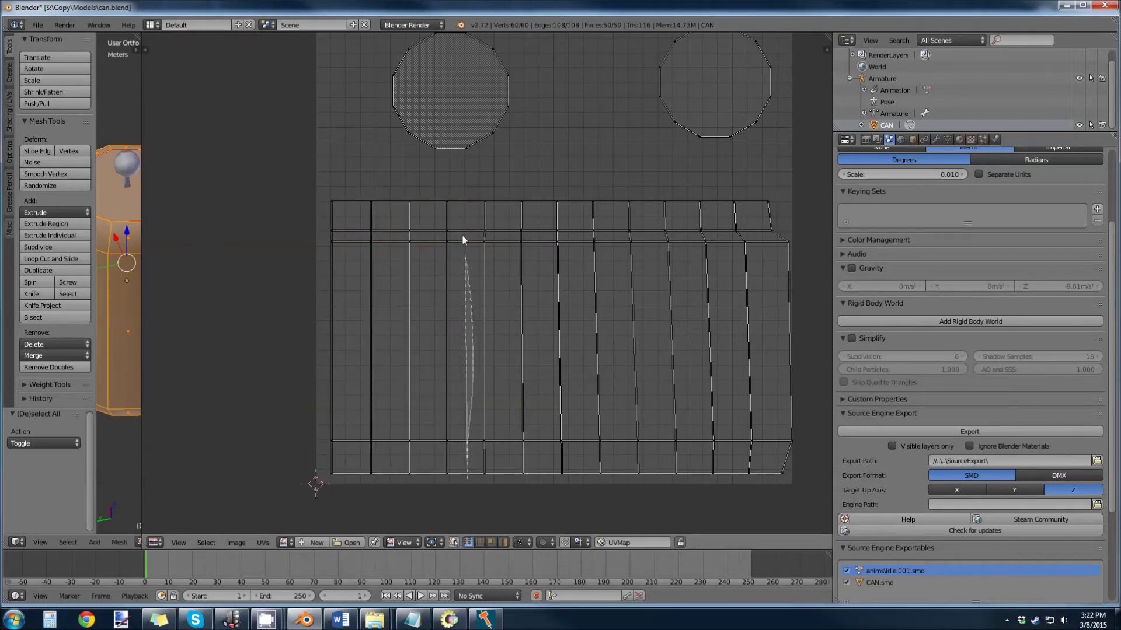
# - Straighten the fifth to eighth vertex columns of the side island, each with Align X
pyautogui.keyDown('ctrl'); pyautogui.moveTo(536, 184); pyautogui.dragTo(532, 491); pyautogui.keyUp('ctrl')
pyautogui.press('w')
pyautogui.click(529, 490)
pyautogui.press('a')
pyautogui.keyDown('ctrl'); pyautogui.moveTo(579, 199); pyautogui.dragTo(569, 492); pyautogui.keyUp('ctrl')
pyautogui.press('w')
pyautogui.click(567, 491)
pyautogui.press('a')
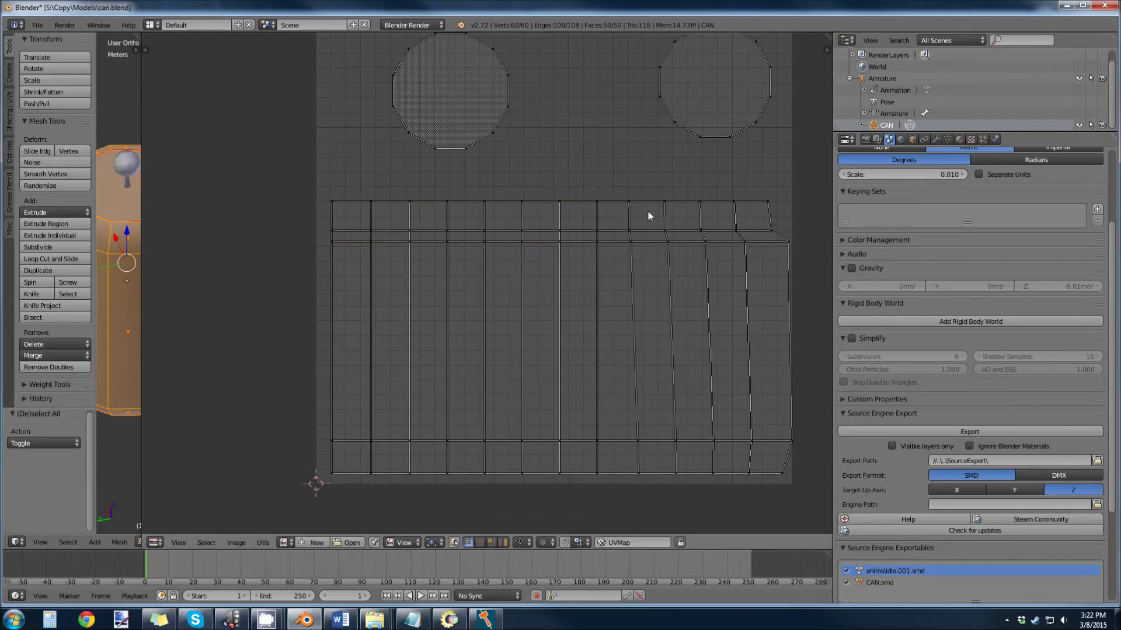
# - Straighten the remaining five vertex columns up to the right edge of the side island, each with Align X
pyautogui.keyDown('ctrl'); pyautogui.moveTo(685, 187); pyautogui.dragTo(676, 490); pyautogui.keyUp('ctrl')
pyautogui.keyDown('ctrl'); pyautogui.moveTo(717, 195); pyautogui.dragTo(713, 485); pyautogui.keyUp('ctrl')
pyautogui.press('w')
pyautogui.keyDown('ctrl'); pyautogui.moveTo(760, 220); pyautogui.dragTo(758, 482); pyautogui.keyUp('ctrl')
pyautogui.press('w')
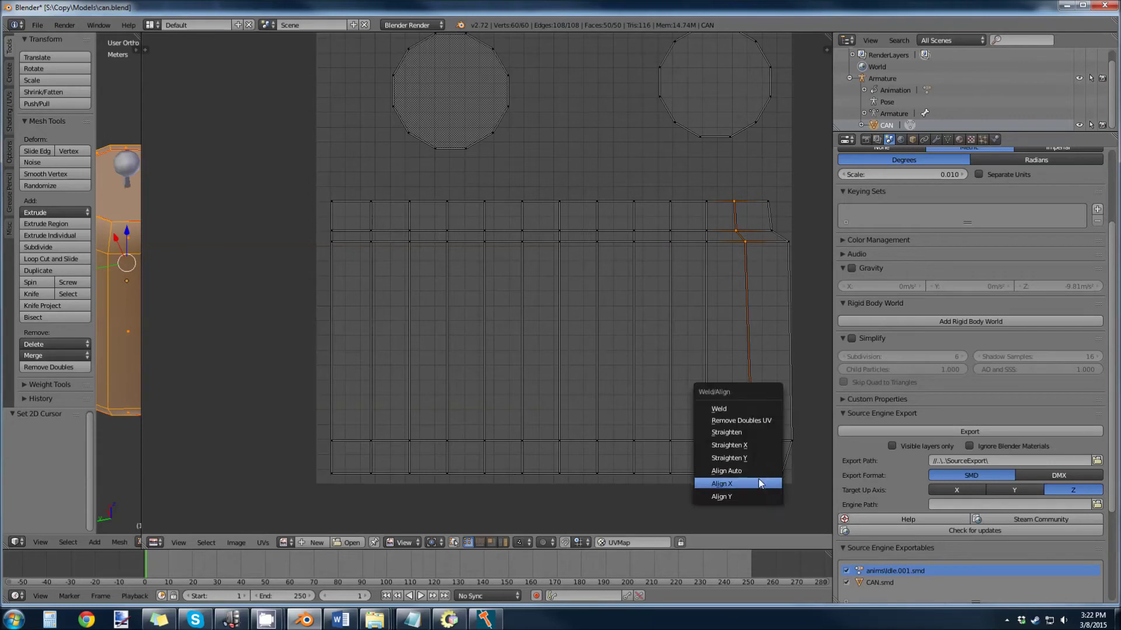
pyautogui.click(759, 482)
pyautogui.press('a')
pyautogui.keyDown('ctrl'); pyautogui.moveTo(789, 270); pyautogui.dragTo(782, 512); pyautogui.keyUp('ctrl')
pyautogui.press('w')
pyautogui.click(783, 511)
pyautogui.press('a')
# - Switch to island selection, enlarge the dotted cap island and move it about -0.558 mm in X and -0.248 mm in Y
pyautogui.scroll(-1, 637, 326)
pyautogui.moveTo(553, 312); pyautogui.dragTo(564, 333, button='middle')
pyautogui.scroll(1, 562, 324)
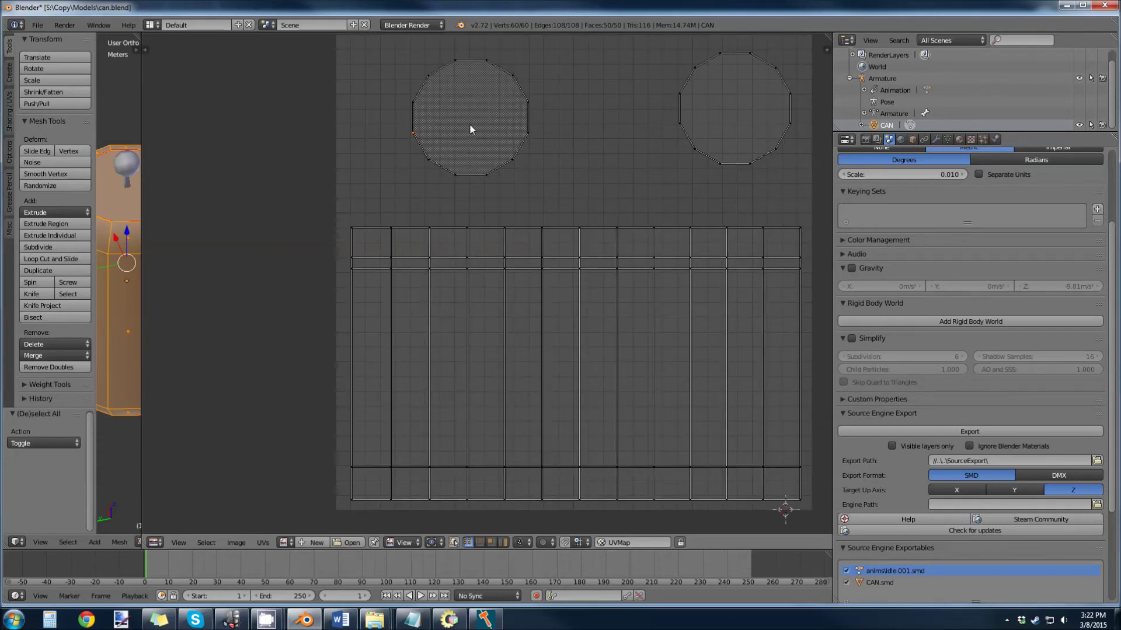
pyautogui.click(506, 544)
pyautogui.press('s')
pyautogui.click(624, 183)
pyautogui.scroll(-1, 623, 180)
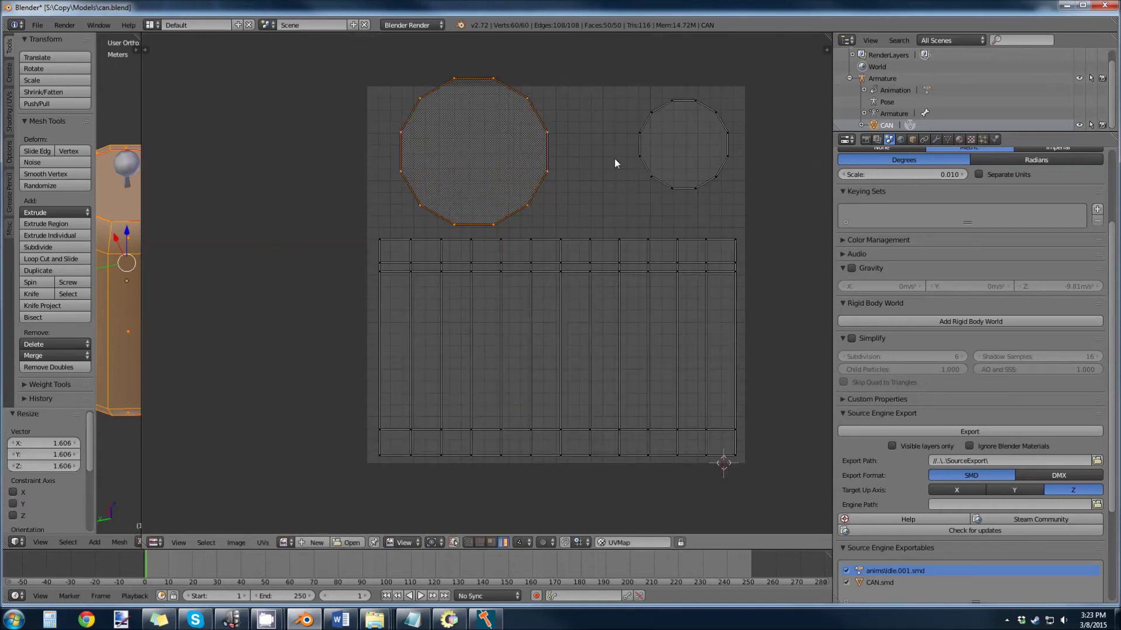
pyautogui.press('s')
pyautogui.click(598, 167)
pyautogui.press('g')
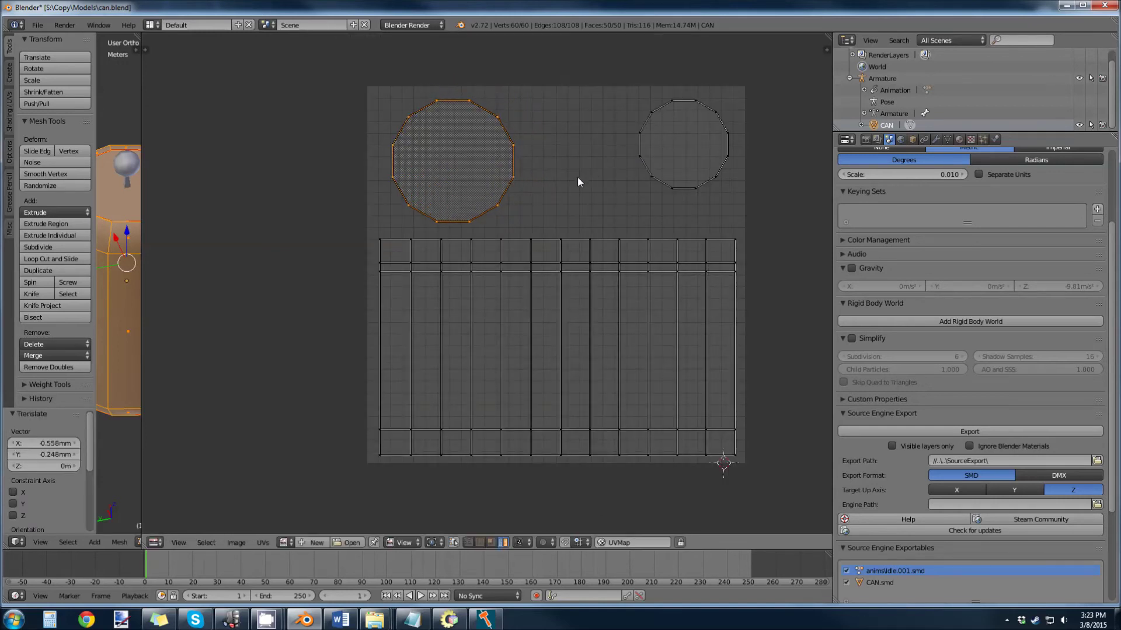
pyautogui.click(576, 176)
# - Move the other cap island about -0.481 mm in X and -0.388 mm in Y, enlarge it, and clear the selection
pyautogui.rightClick(684, 160)
pyautogui.press('g')
pyautogui.click(664, 174)
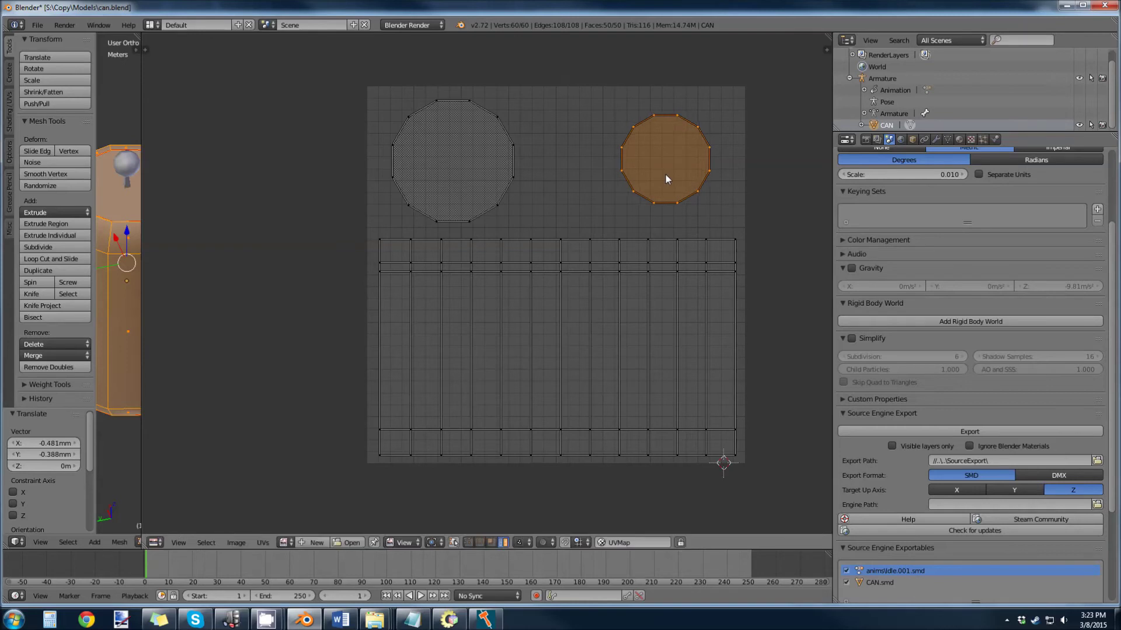
pyautogui.press('s')
pyautogui.click(677, 178)
pyautogui.press('a')
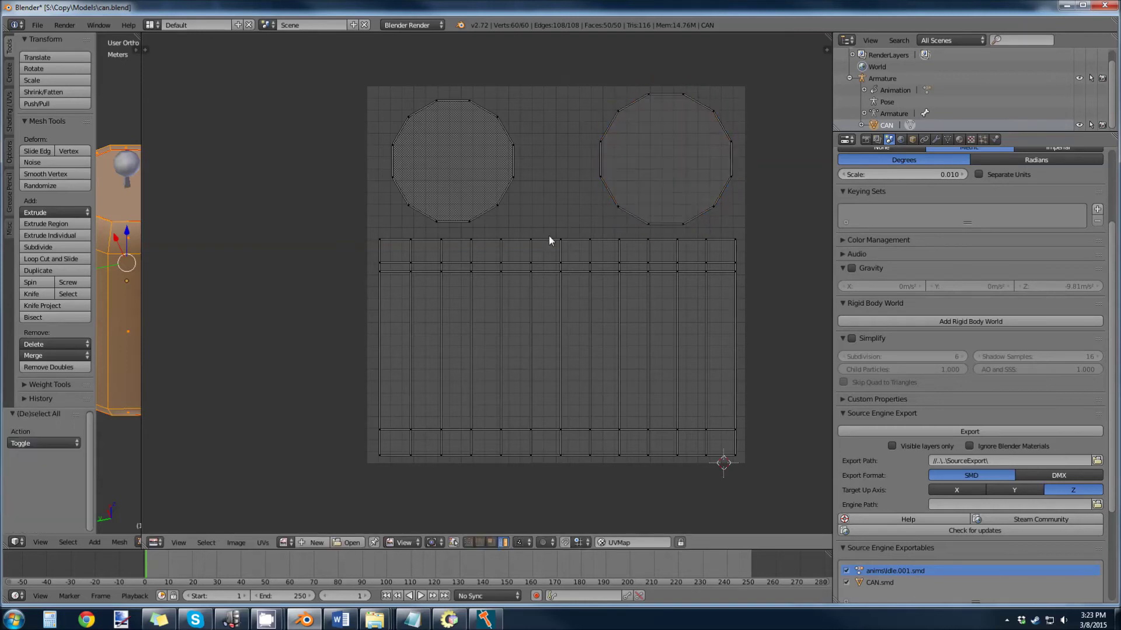
# - Widen the 3D view again and export the UV layout as can_UV.png to S:\SourceExport at 1024 × 1024
pyautogui.scroll(-1, 558, 219)
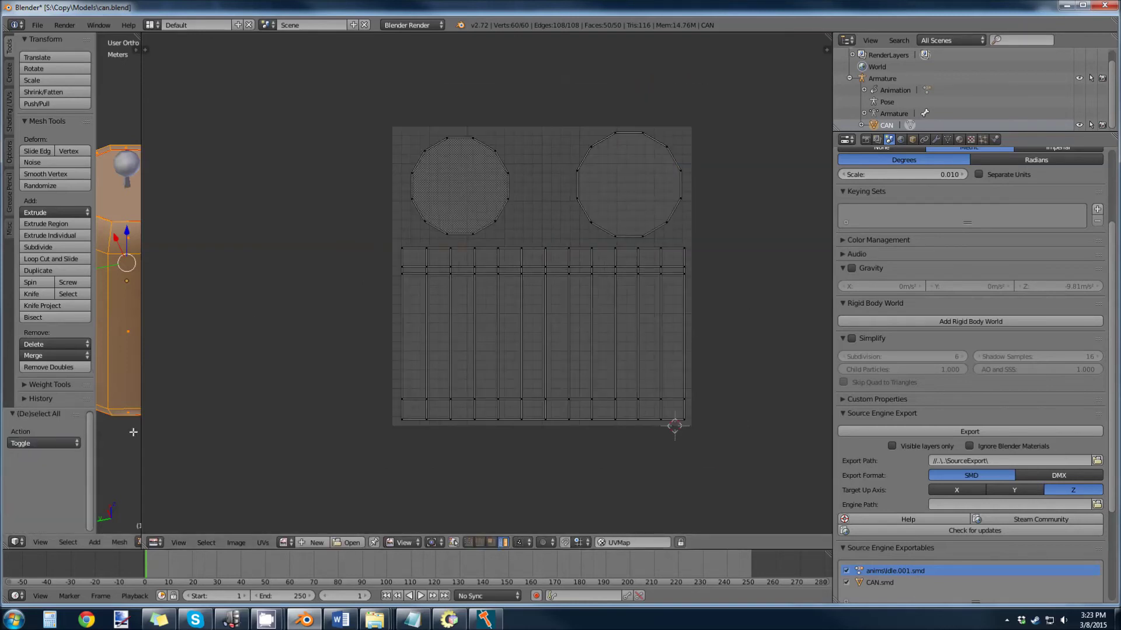
pyautogui.moveTo(141, 461); pyautogui.dragTo(400, 462)
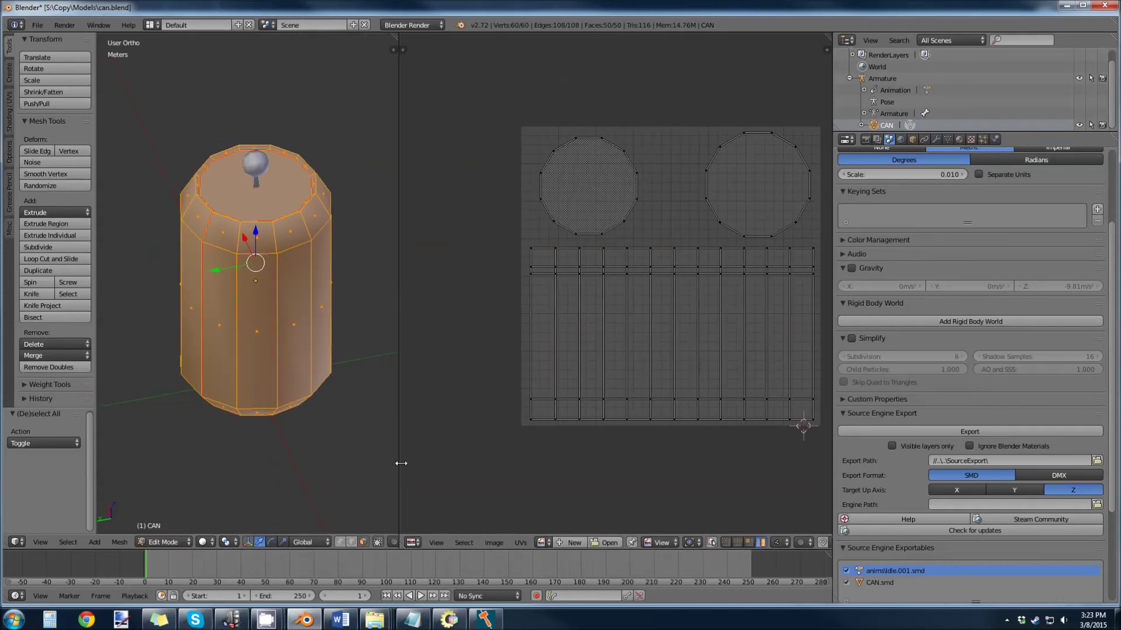
pyautogui.click(520, 542)
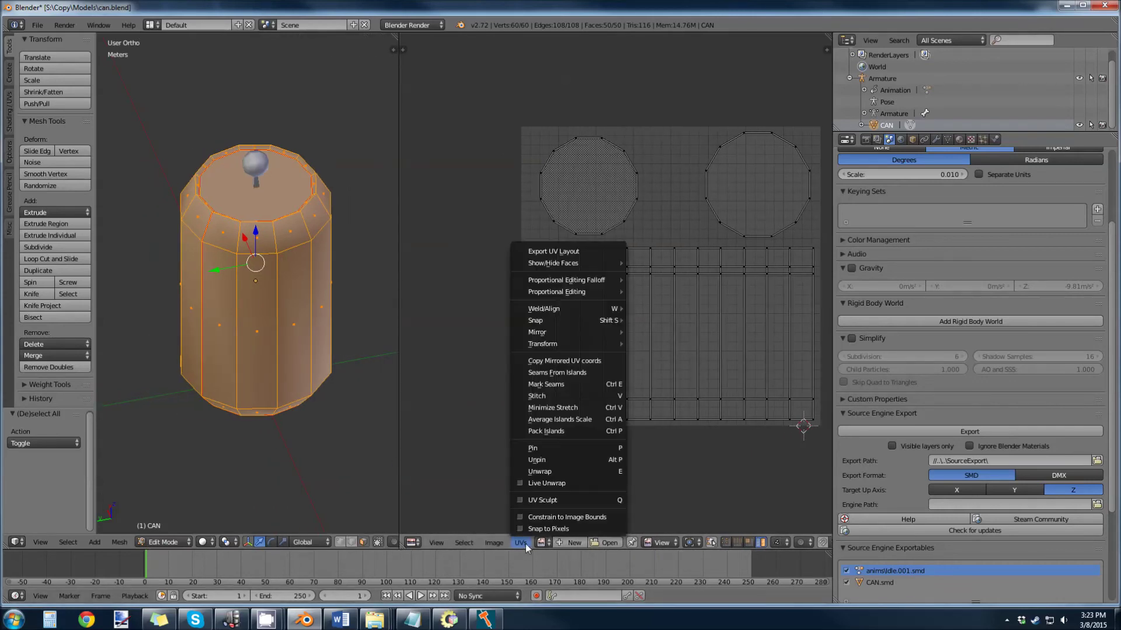
pyautogui.click(559, 253)
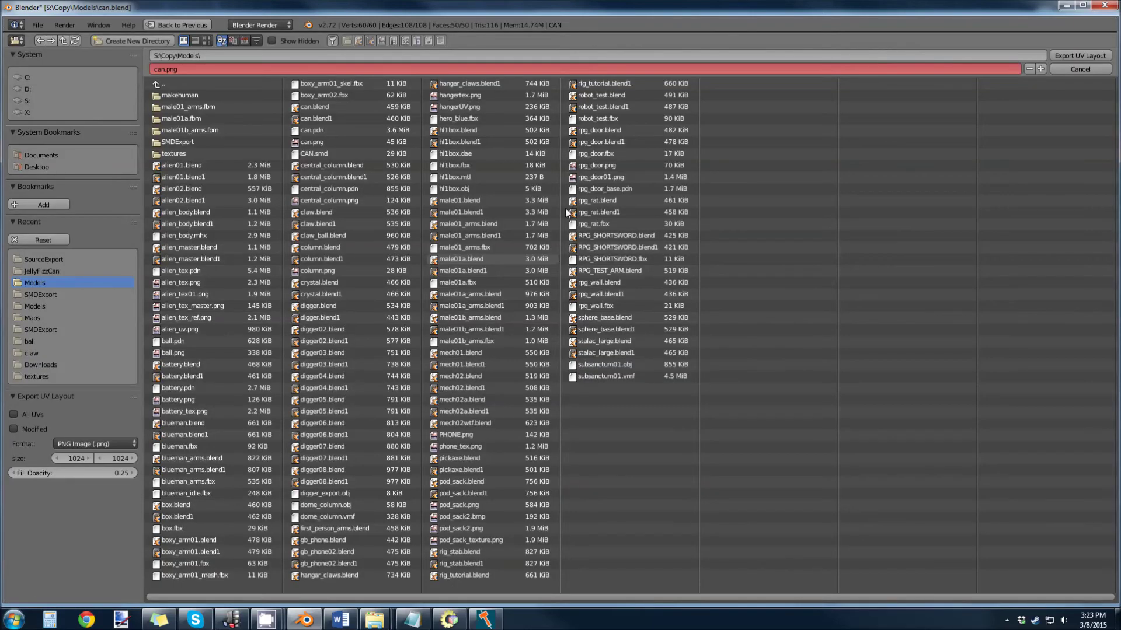
pyautogui.click(27, 101)
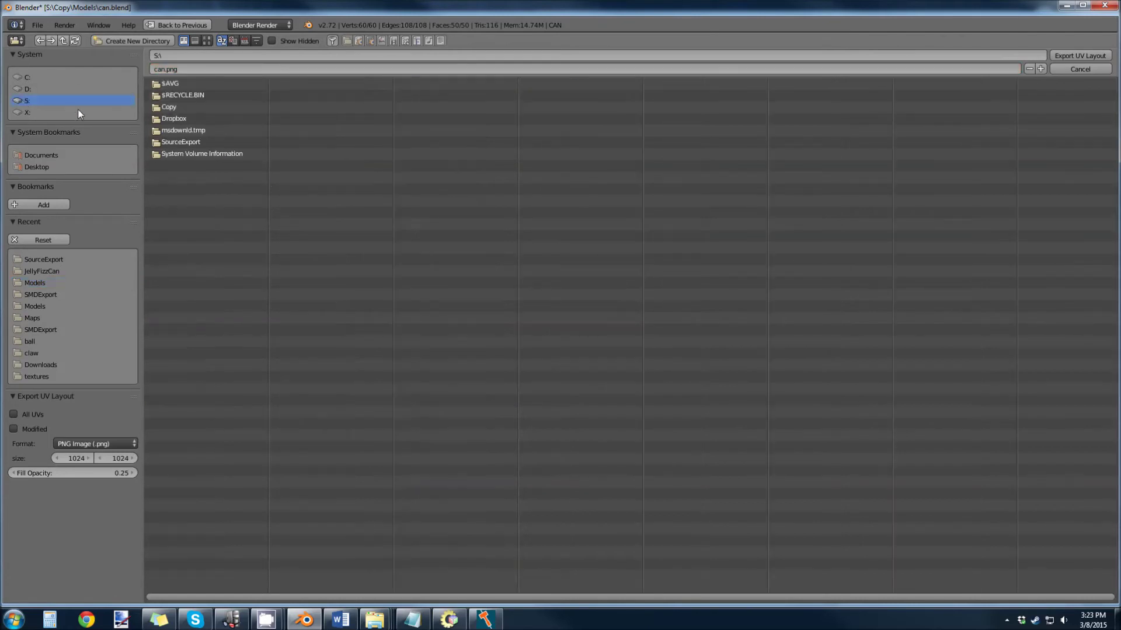
pyautogui.click(184, 143)
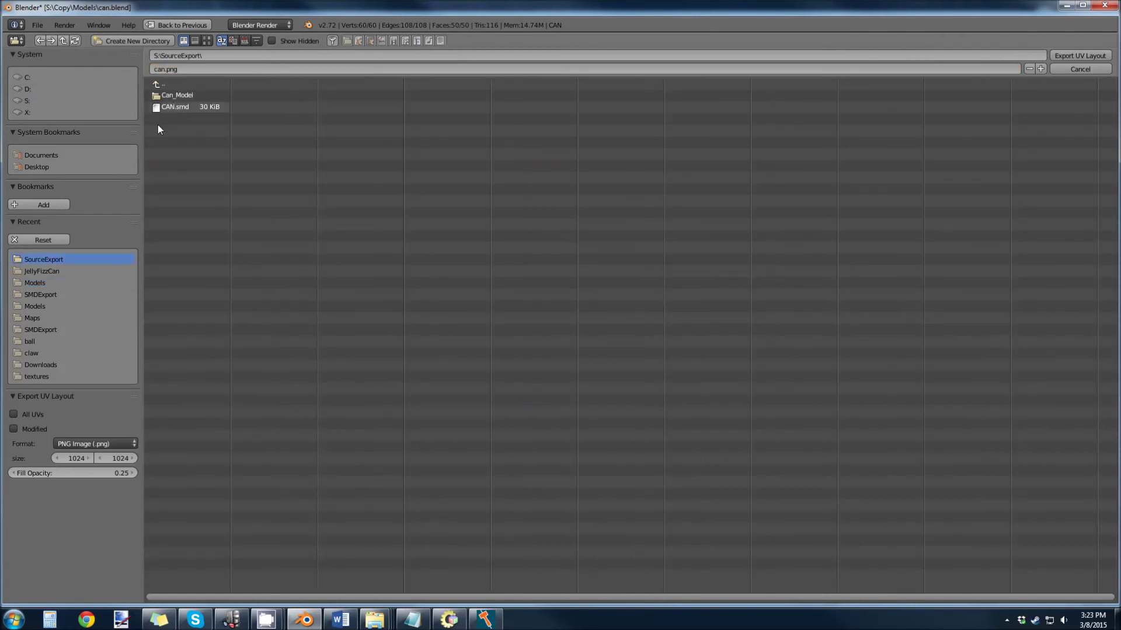
pyautogui.click(166, 72)
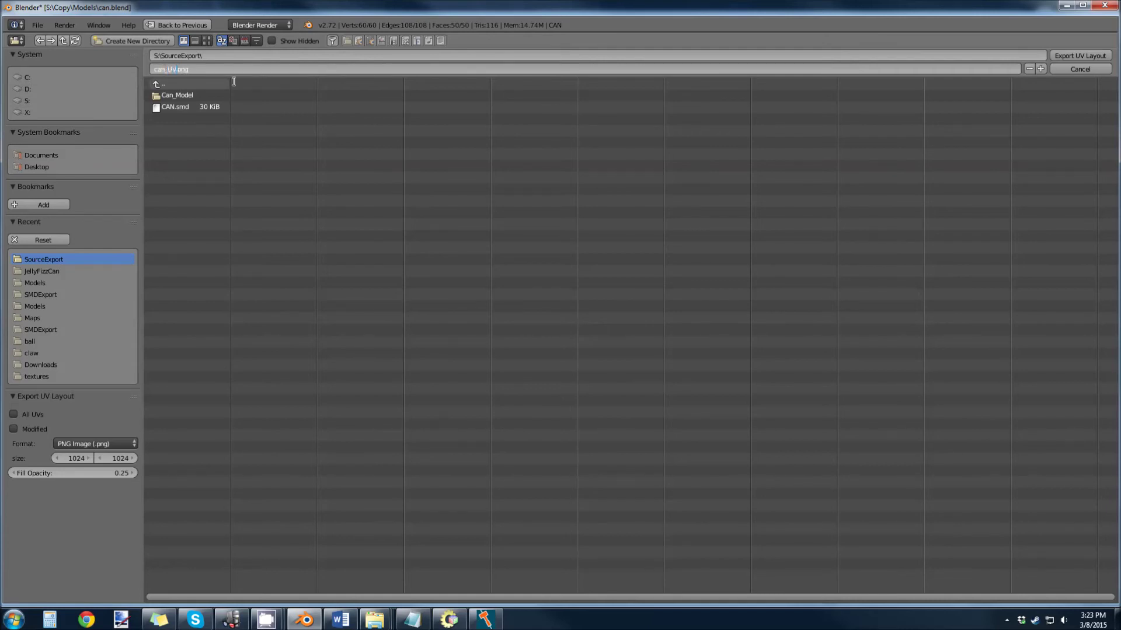
pyautogui.click(1069, 56)
pyautogui.click(1070, 56)
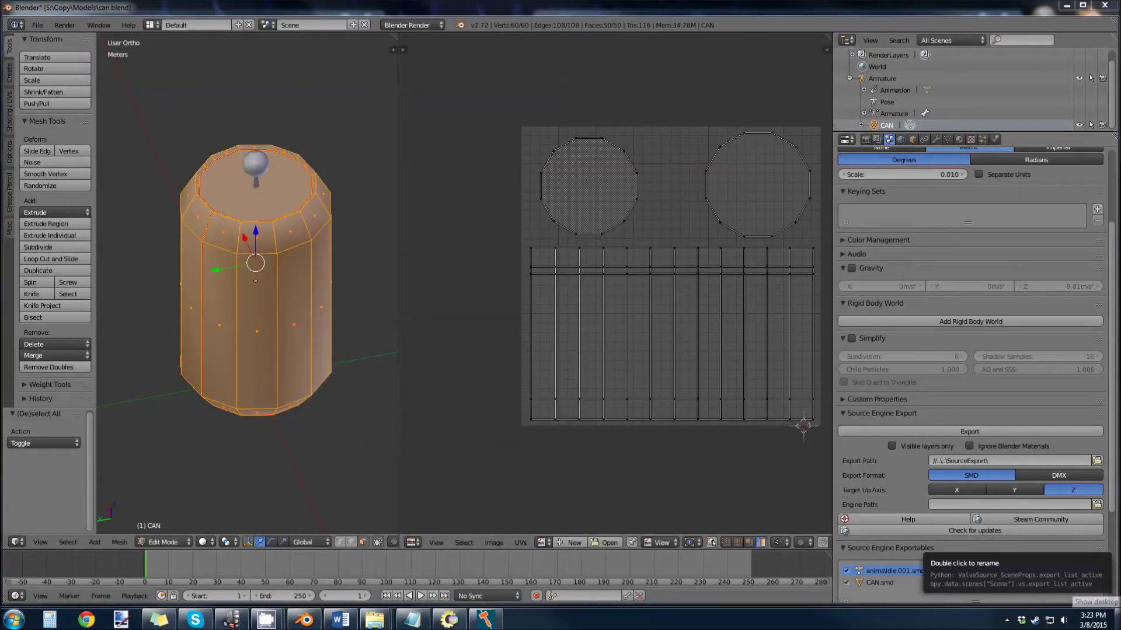
# - Switch to paint.net, open can_UV from the SourceExport folder on drive S, and compare it briefly with the layout in Blender
pyautogui.click(1117, 619)
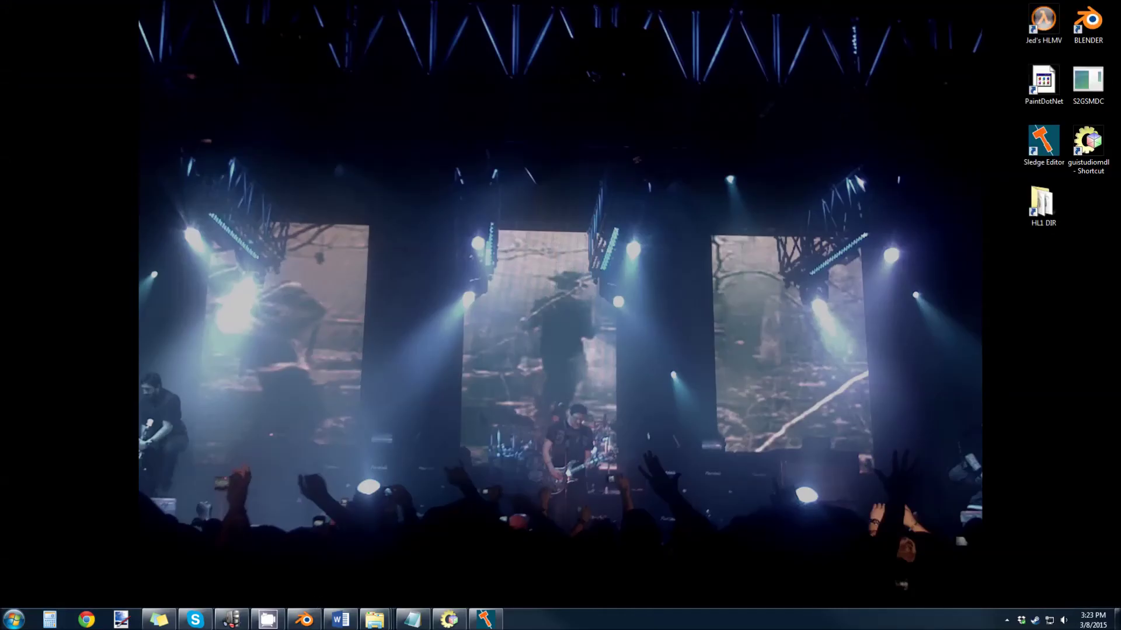
pyautogui.click(122, 620)
pyautogui.click(10, 21)
pyautogui.click(30, 47)
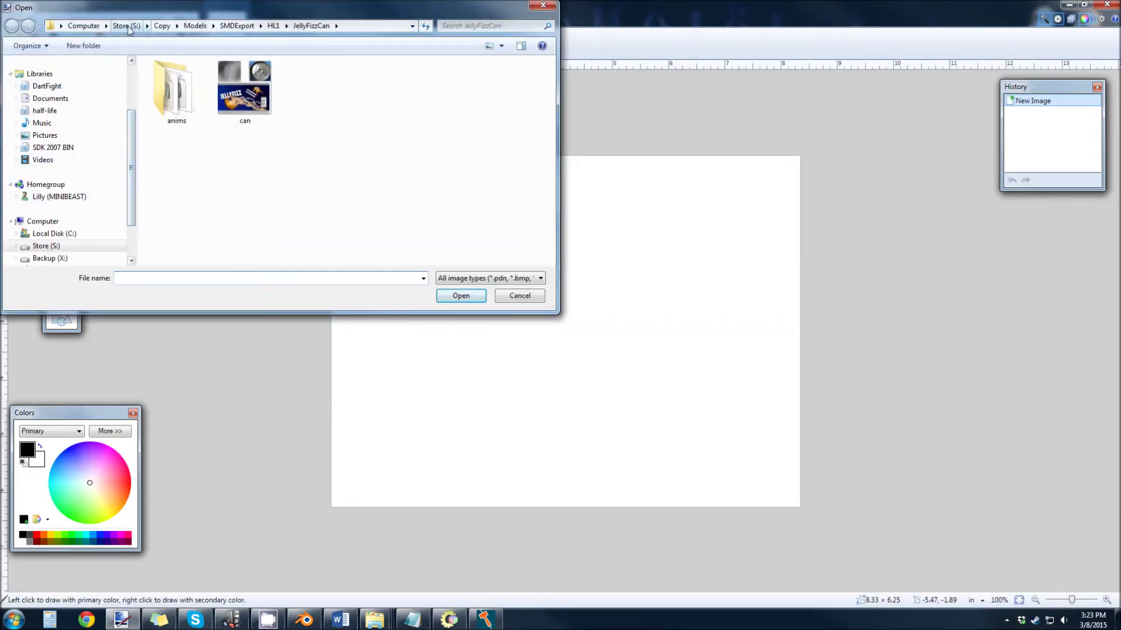
pyautogui.click(126, 26)
pyautogui.doubleClick(174, 103)
pyautogui.click(223, 102)
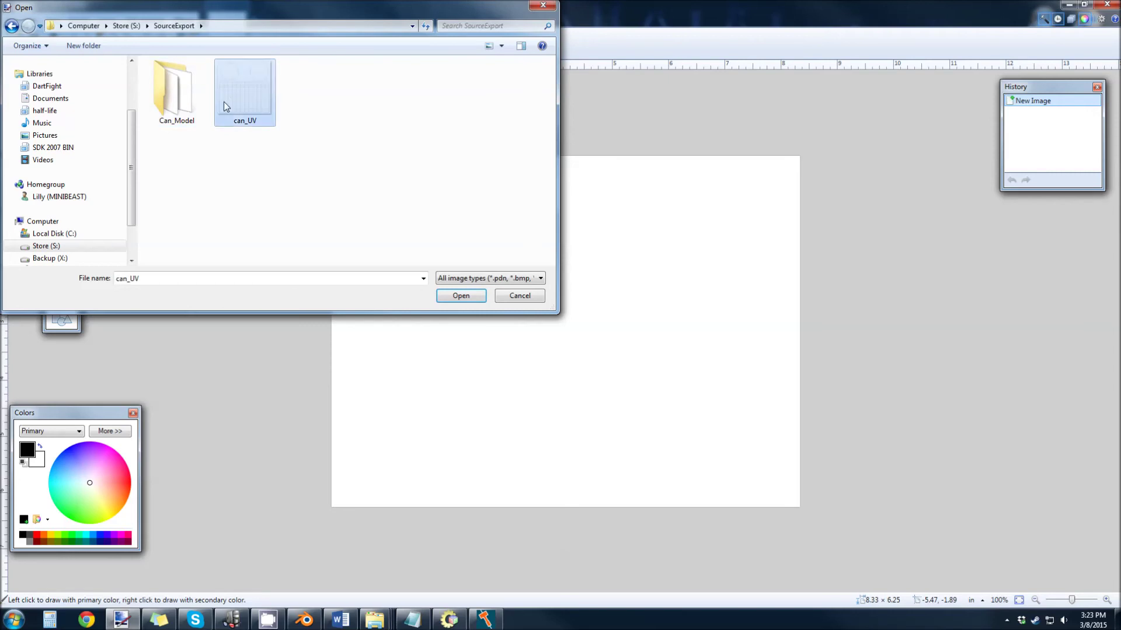
pyautogui.click(474, 299)
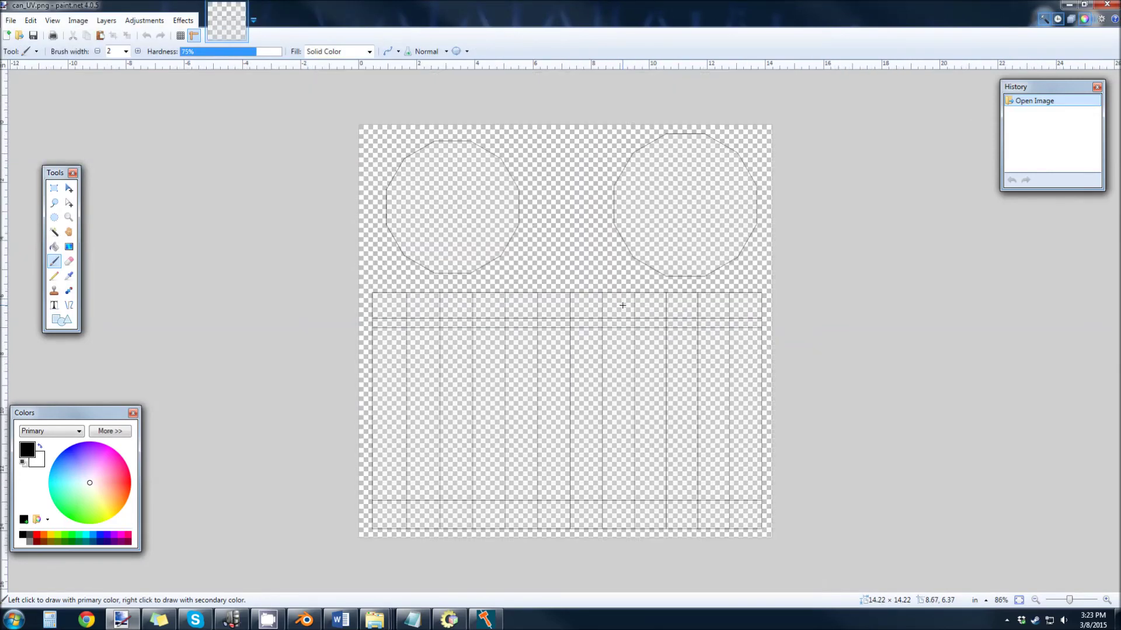
pyautogui.click(304, 620)
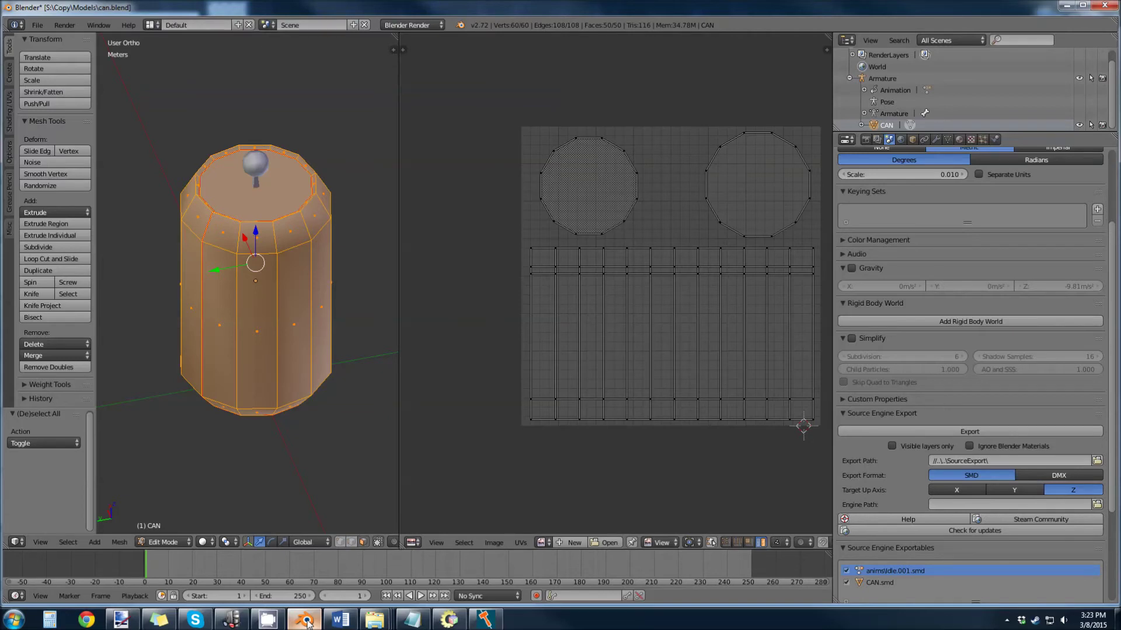
pyautogui.click(304, 619)
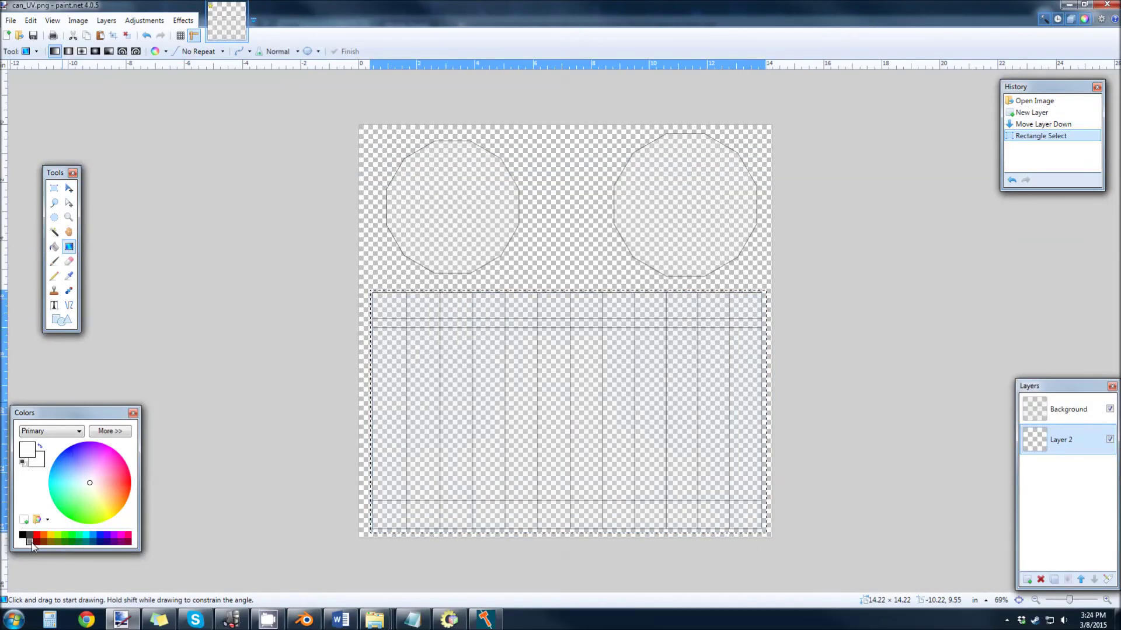
# - On a layer below the UV lines, fill the can side with a grey gradient and render blue Clouds across its middle band
pyautogui.moveTo(551, 409); pyautogui.dragTo(550, 554)
pyautogui.press('s')
pyautogui.moveTo(370, 320); pyautogui.dragTo(765, 508)
pyautogui.click(183, 20)
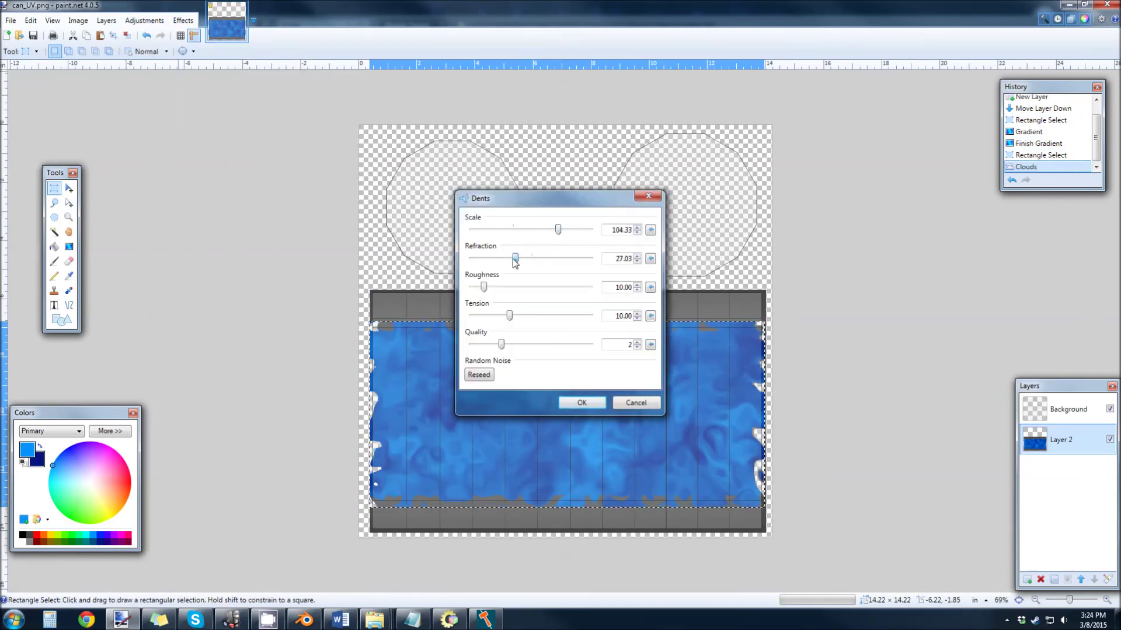
# - Apply the Dents effect to the blue band, and select its inner area and stretch it over the ragged edges
pyautogui.moveTo(513, 259); pyautogui.dragTo(522, 259)
pyautogui.click(581, 403)
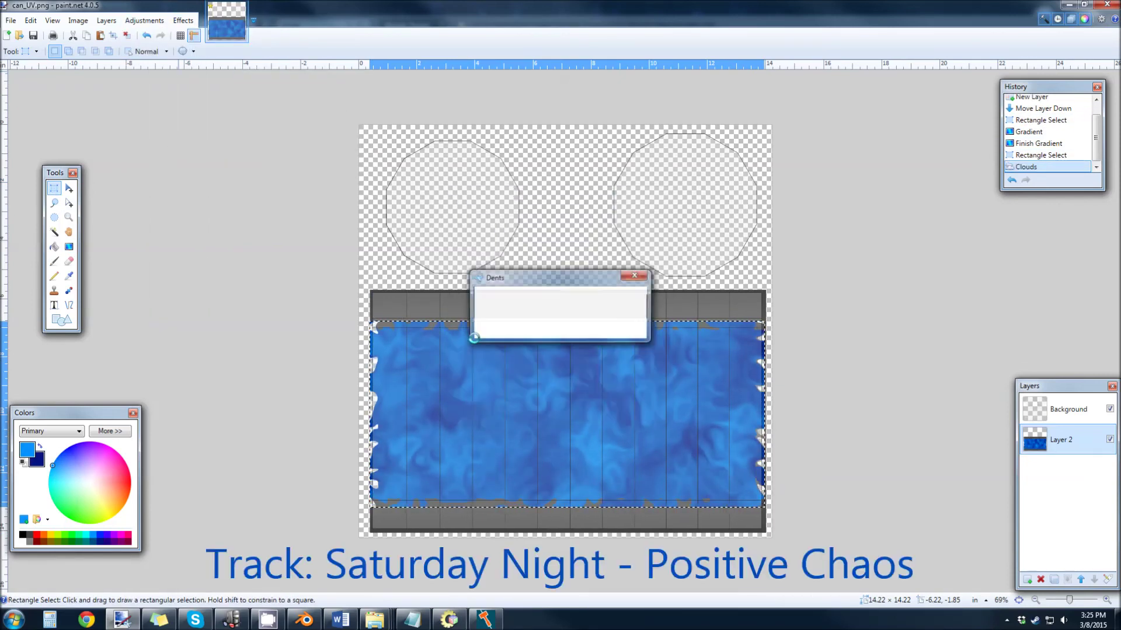
pyautogui.moveTo(384, 335); pyautogui.dragTo(751, 496)
pyautogui.click(69, 187)
pyautogui.moveTo(643, 403); pyautogui.dragTo(627, 385)
pyautogui.moveTo(735, 478); pyautogui.dragTo(768, 507)
# - Add a new layer and write "SODA!" in white bold Cooper Black at size 108 on the blue band
pyautogui.click(54, 304)
pyautogui.click(1027, 579)
pyautogui.click(23, 542)
pyautogui.click(422, 402)
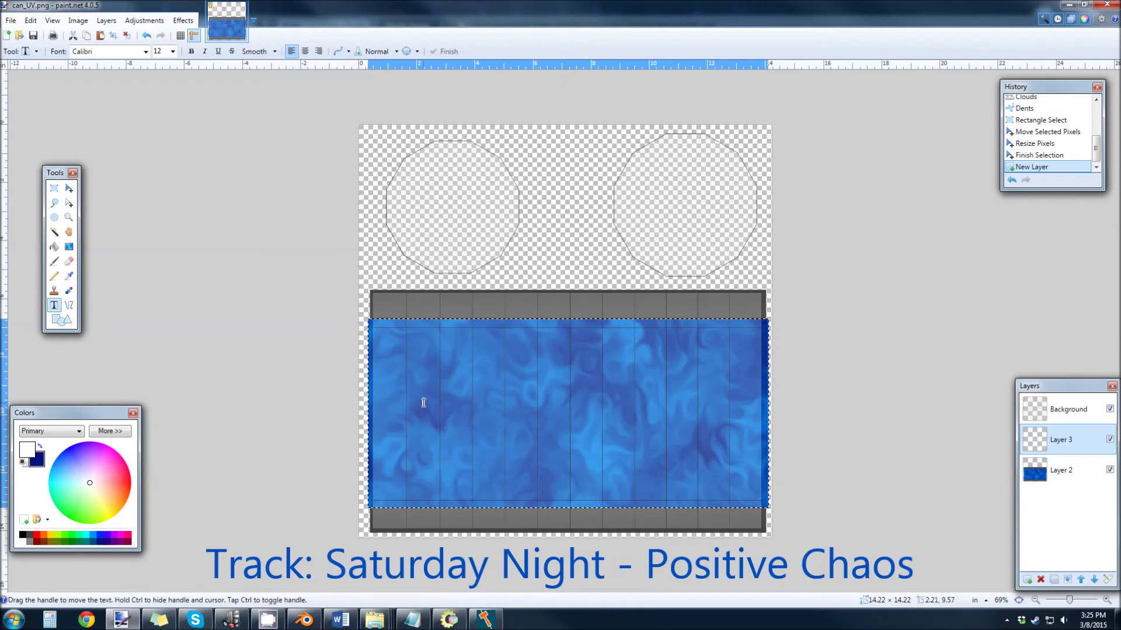
pyautogui.write('SODA!')
pyautogui.click(146, 52)
pyautogui.click(100, 253)
pyautogui.click(173, 51)
pyautogui.click(163, 316)
# - Duplicate the text layer, turn the lower copy black, and offset it slightly as a drop shadow for SODA!
pyautogui.click(1054, 579)
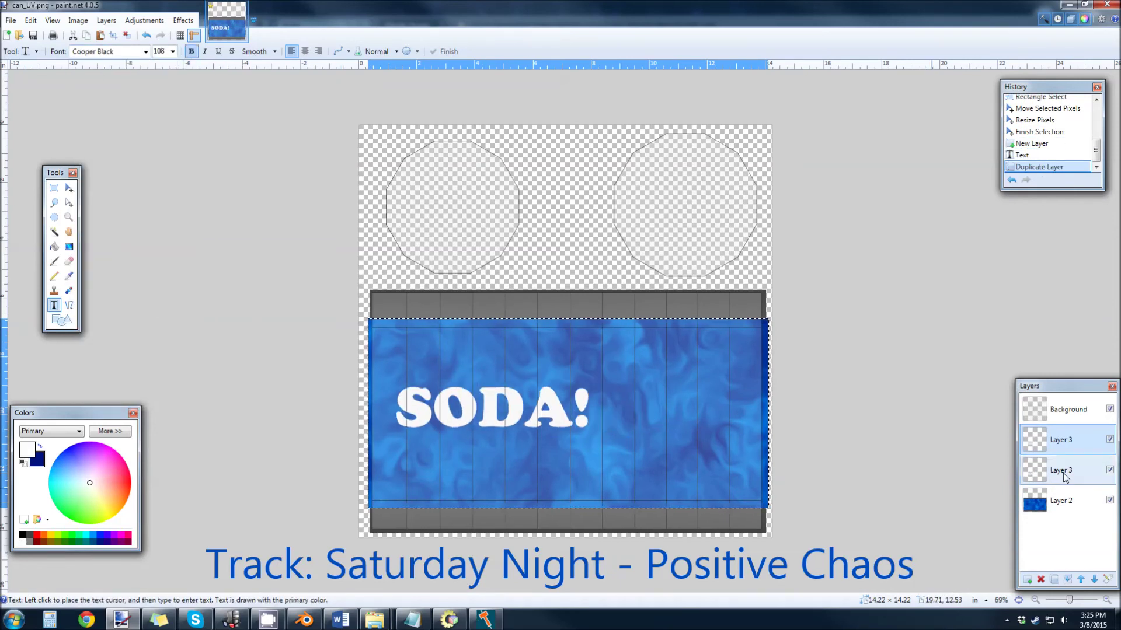
pyautogui.click(1062, 470)
pyautogui.click(144, 20)
pyautogui.click(156, 103)
pyautogui.click(68, 188)
pyautogui.moveTo(566, 409); pyautogui.dragTo(569, 412)
# - Merge the white text with its shadow layer, rotate the SODA! lettering diagonally upward, reposition it on the blue band, and deselect
pyautogui.click(1061, 440)
pyautogui.moveTo(1059, 385); pyautogui.dragTo(970, 282)
pyautogui.moveTo(382, 374); pyautogui.dragTo(599, 445)
pyautogui.click(69, 188)
pyautogui.moveTo(622, 443); pyautogui.dragTo(602, 356)
pyautogui.click(54, 188)
pyautogui.hotkey('ctrl', 'd')
# - Choose grey and dark grey colours and fill a square around the left circular UV island with a radial gradient
pyautogui.moveTo(370, 131); pyautogui.dragTo(762, 283)
pyautogui.click(30, 542)
pyautogui.rightClick(29, 535)
pyautogui.click(144, 21)
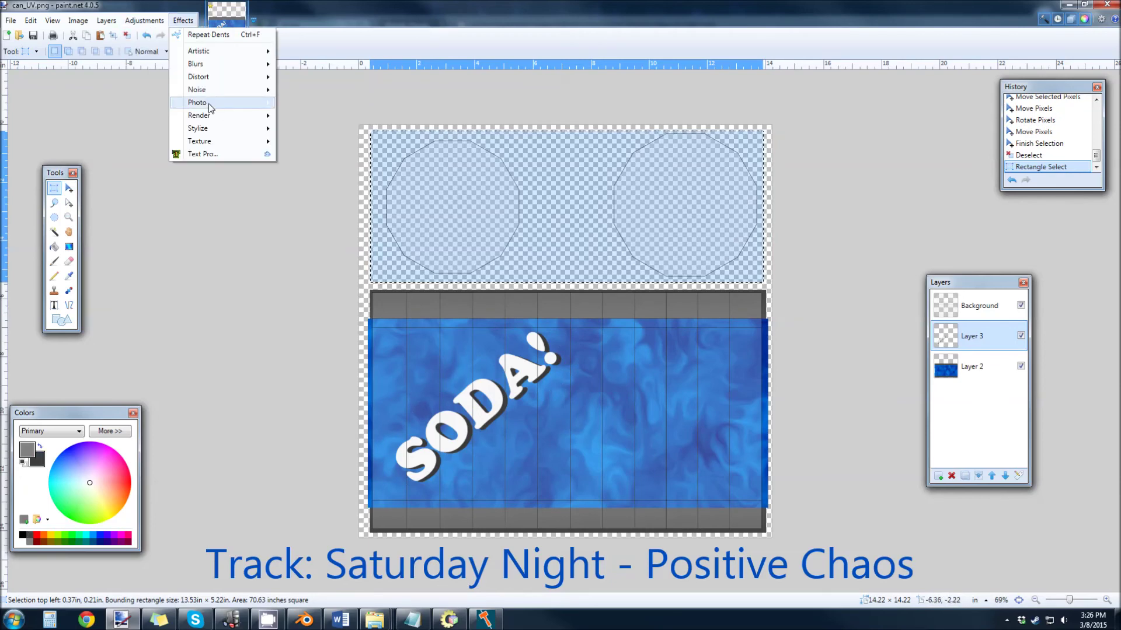
pyautogui.click(435, 196)
pyautogui.moveTo(369, 133); pyautogui.dragTo(532, 279)
pyautogui.click(69, 247)
pyautogui.moveTo(412, 168); pyautogui.dragTo(517, 271)
pyautogui.click(95, 51)
pyautogui.press('s')
# - Fill a square around the right circular UV island with the same grey radial gradient
pyautogui.moveTo(592, 125); pyautogui.dragTo(761, 281)
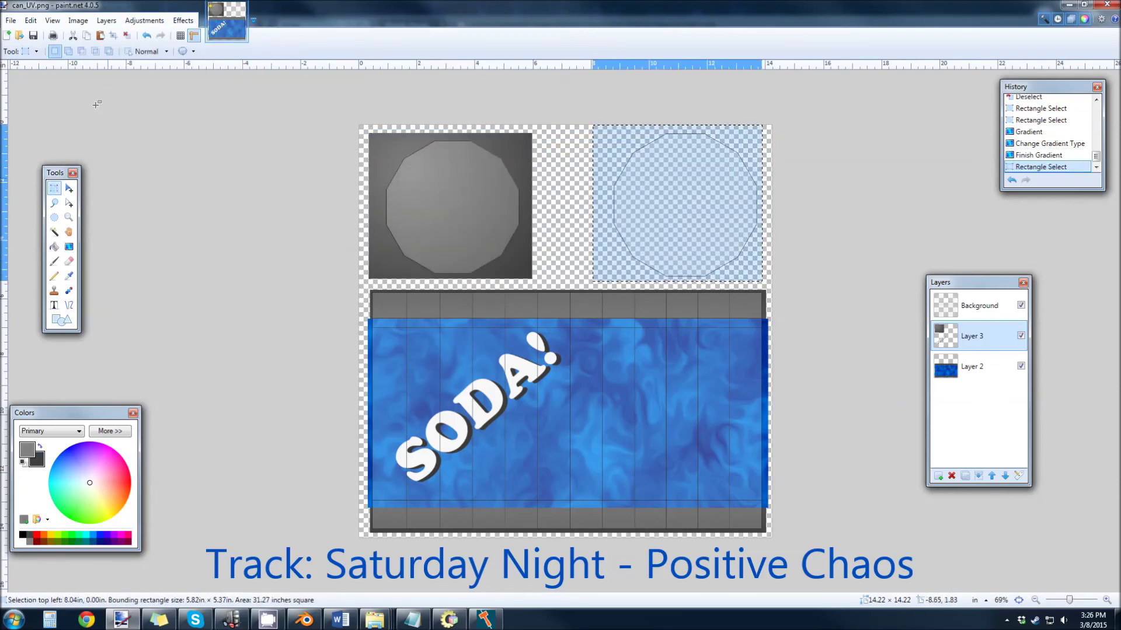
pyautogui.click(69, 246)
pyautogui.moveTo(642, 164); pyautogui.dragTo(735, 258)
# - Draw a dark ellipse outline for the drinking opening in the upper part of the right lid and adjust its size and position
pyautogui.click(61, 320)
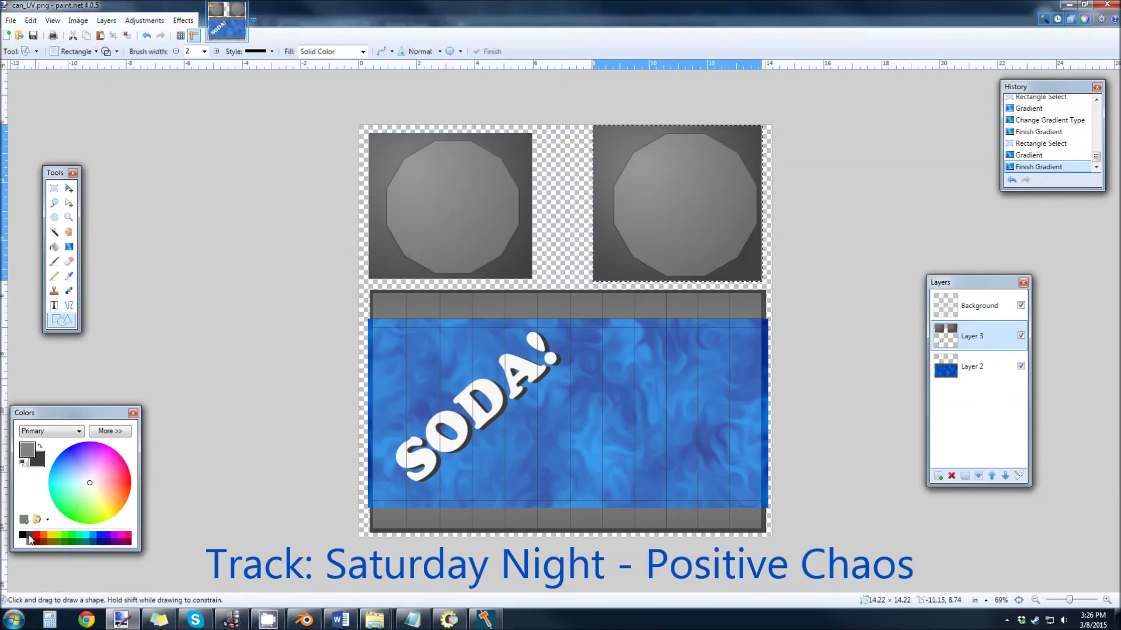
pyautogui.click(30, 534)
pyautogui.click(70, 52)
pyautogui.click(92, 79)
pyautogui.moveTo(655, 170); pyautogui.dragTo(717, 257)
pyautogui.hotkey('ctrl', ']')
pyautogui.hotkey('ctrl', ']')
pyautogui.hotkey('ctrl', ']')
pyautogui.moveTo(717, 212)
pyautogui.mouseDown()
pyautogui.moveTo(704, 214)
pyautogui.moveTo(693, 189)
pyautogui.mouseUp()
pyautogui.moveTo(686, 231)
pyautogui.mouseDown()
pyautogui.moveTo(687, 194)
pyautogui.moveTo(720, 169)
pyautogui.mouseUp()
pyautogui.moveTo(656, 169); pyautogui.dragTo(650, 169)
pyautogui.hotkey('ctrl', '[')
pyautogui.hotkey('ctrl', '[')
# - Draw the pull tab on the right lid from thick lighter grey ellipse outlines, including its finger hole and rivet
pyautogui.moveTo(706, 248)
pyautogui.mouseDown()
pyautogui.moveTo(663, 176)
pyautogui.moveTo(641, 229)
pyautogui.mouseUp()
pyautogui.click(30, 542)
pyautogui.hotkey('ctrl', ']')
pyautogui.hotkey('ctrl', ']')
pyautogui.hotkey('ctrl', ']')
pyautogui.press(']')
pyautogui.press(']')
pyautogui.hotkey('ctrl', 'z')
pyautogui.hotkey('ctrl', 'z')
pyautogui.hotkey('ctrl', 'z')
pyautogui.hotkey('ctrl', 'z')
pyautogui.hotkey('ctrl', 'z')
pyautogui.hotkey('ctrl', 'z')
pyautogui.moveTo(705, 243)
pyautogui.mouseDown()
pyautogui.moveTo(663, 207)
pyautogui.moveTo(665, 226)
pyautogui.mouseUp()
pyautogui.moveTo(684, 207); pyautogui.dragTo(684, 217)
pyautogui.moveTo(673, 177)
pyautogui.mouseDown()
pyautogui.moveTo(693, 195)
pyautogui.moveTo(683, 192)
pyautogui.mouseUp()
pyautogui.moveTo(673, 185); pyautogui.dragTo(675, 185)
# - Draw a grey rim circle about 4.2 in across inside the right lid, set its brush width to 6, and deselect
pyautogui.click(642, 173)
pyautogui.moveTo(613, 142); pyautogui.dragTo(746, 267)
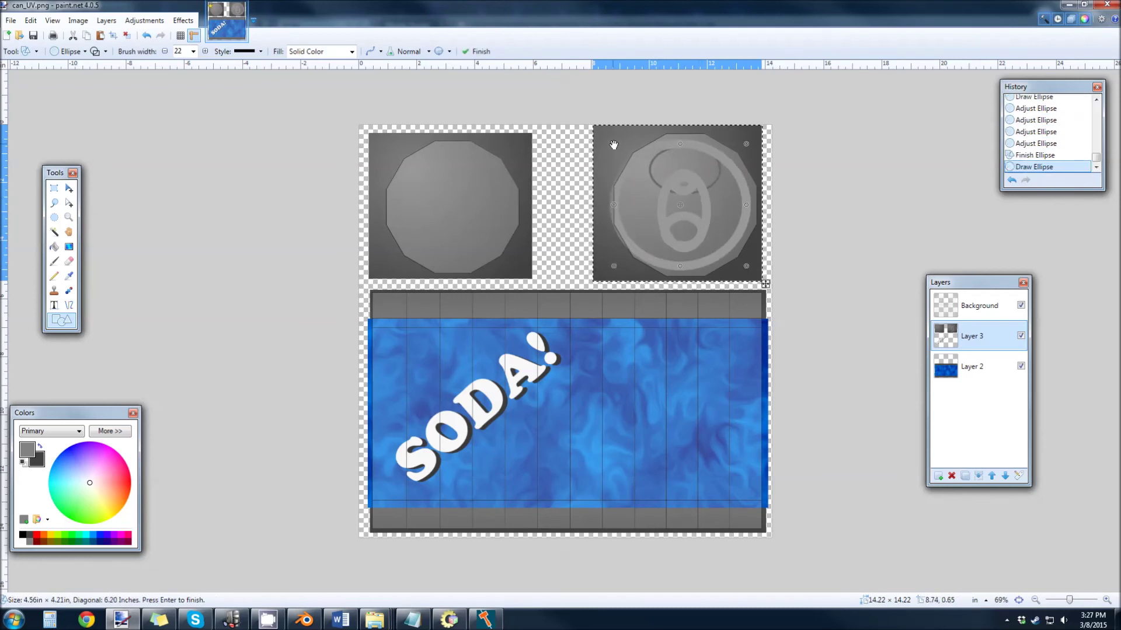
pyautogui.moveTo(613, 203); pyautogui.dragTo(624, 204)
pyautogui.hotkey('ctrl', '[')
pyautogui.hotkey('ctrl', '[')
pyautogui.hotkey('ctrl', '[')
pyautogui.press('[')
pyautogui.hotkey('ctrl', 'd')
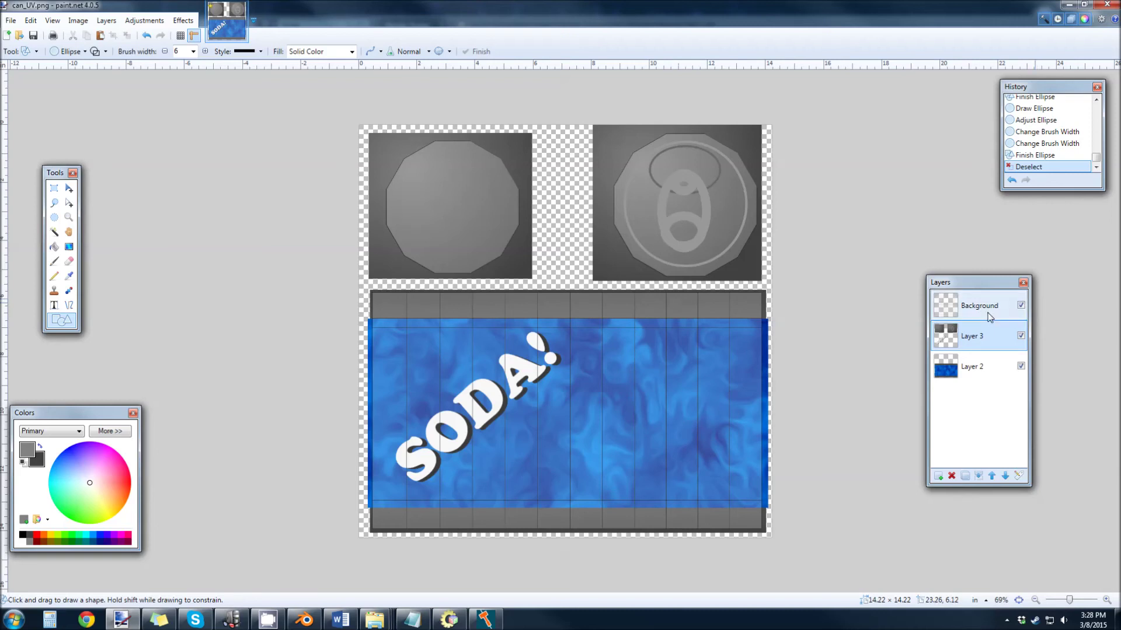
# - Delete the Background layer with the UV lines and merge Layer 3 down into Layer 2
pyautogui.click(979, 307)
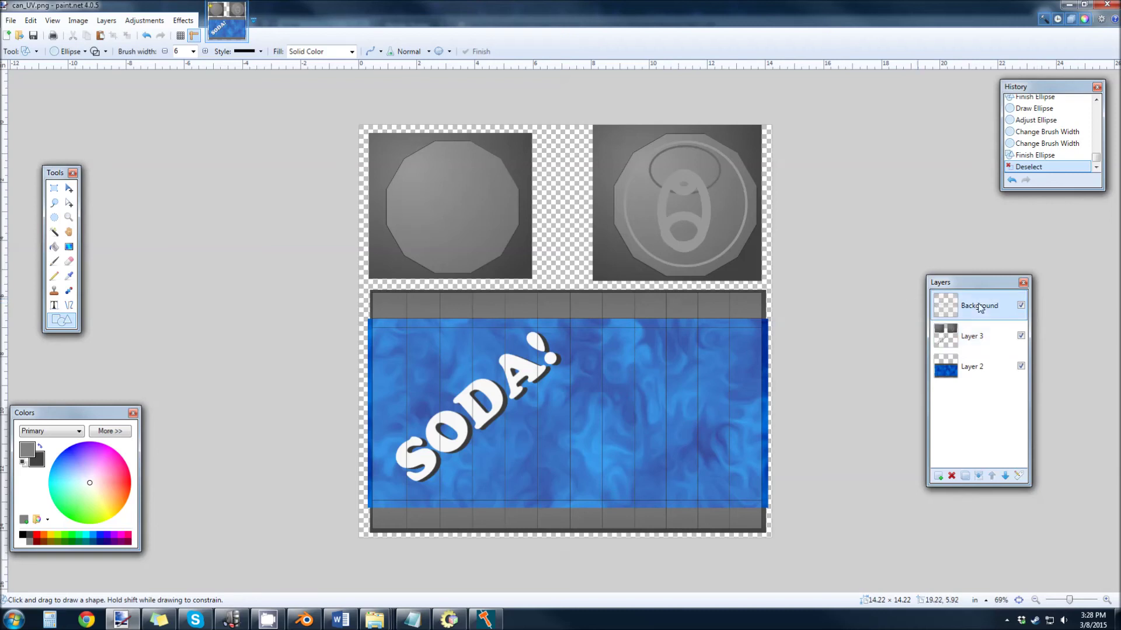
pyautogui.click(951, 476)
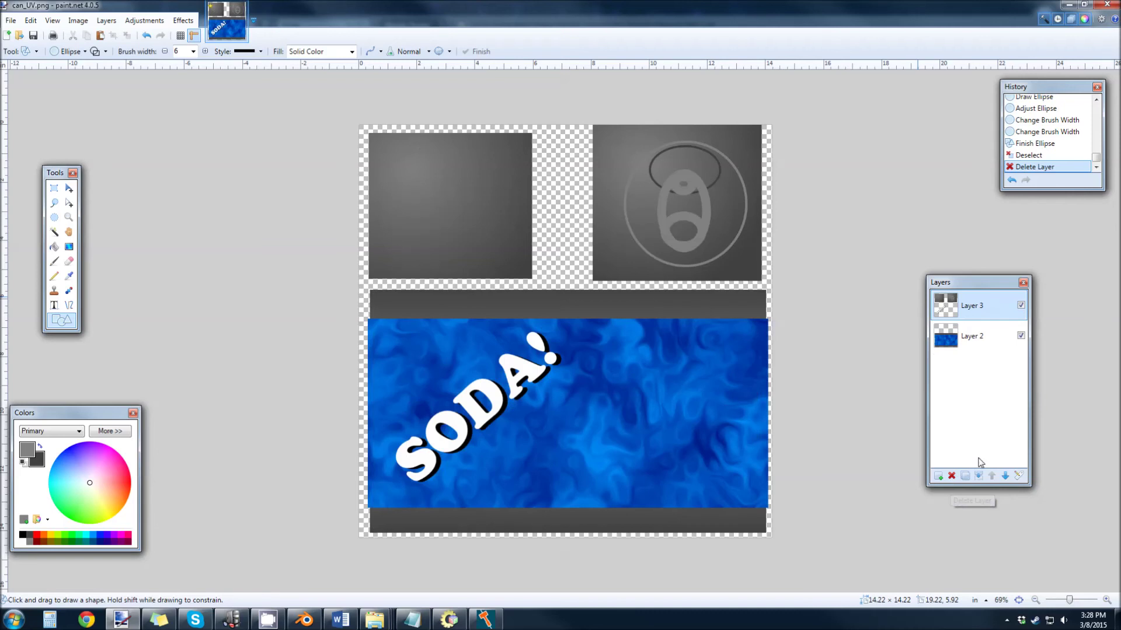
pyautogui.click(978, 476)
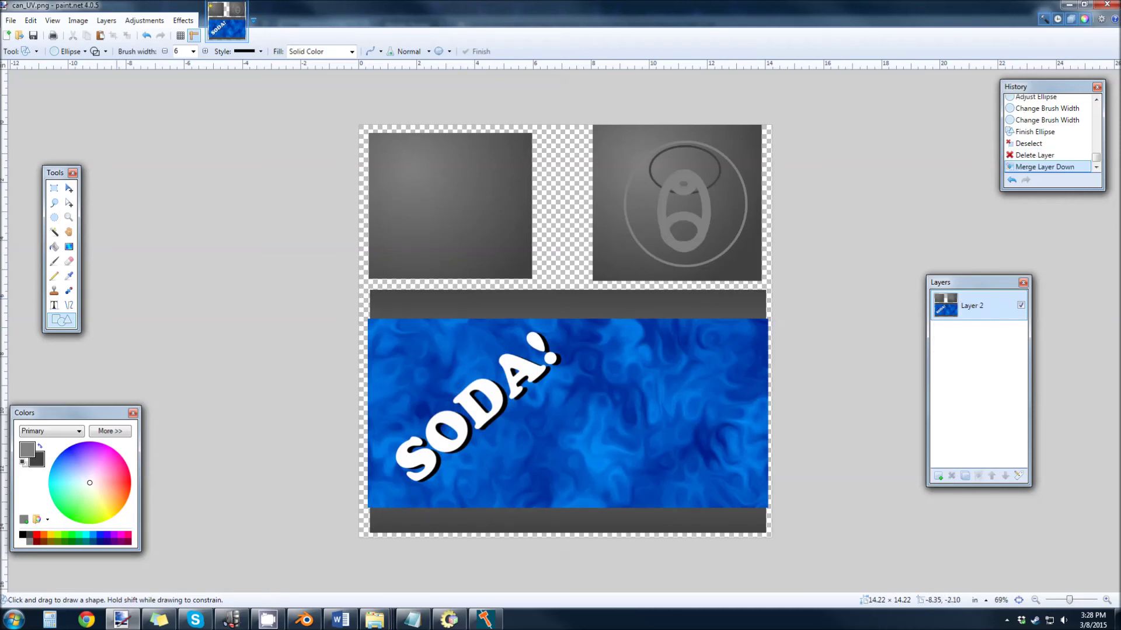
# - Save the texture as can_tex_01 in PNG format in the SourceExport folder with auto-detected bit depth
pyautogui.click(11, 20)
pyautogui.click(35, 116)
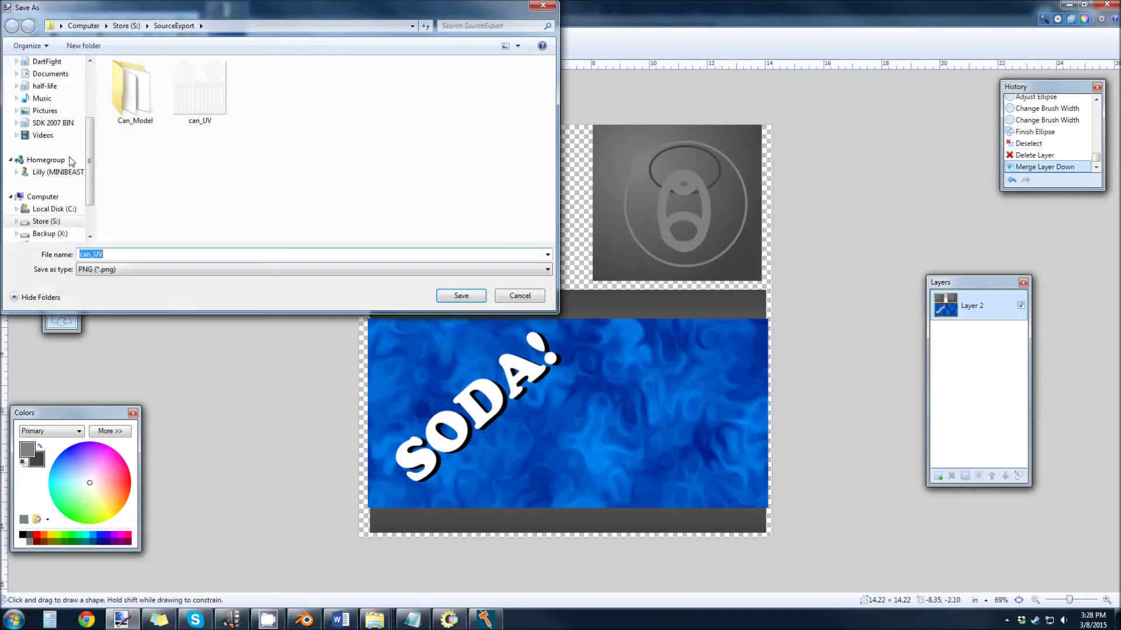
pyautogui.click(120, 253)
pyautogui.press('BackSpace')
pyautogui.press('BackSpace')
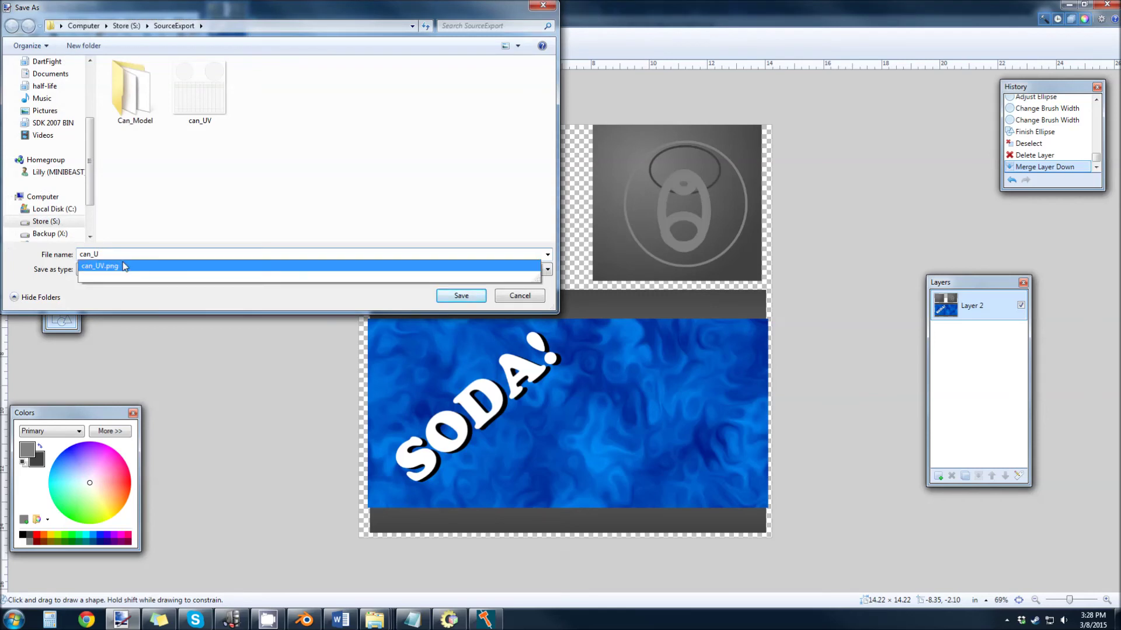
pyautogui.write('tex_01')
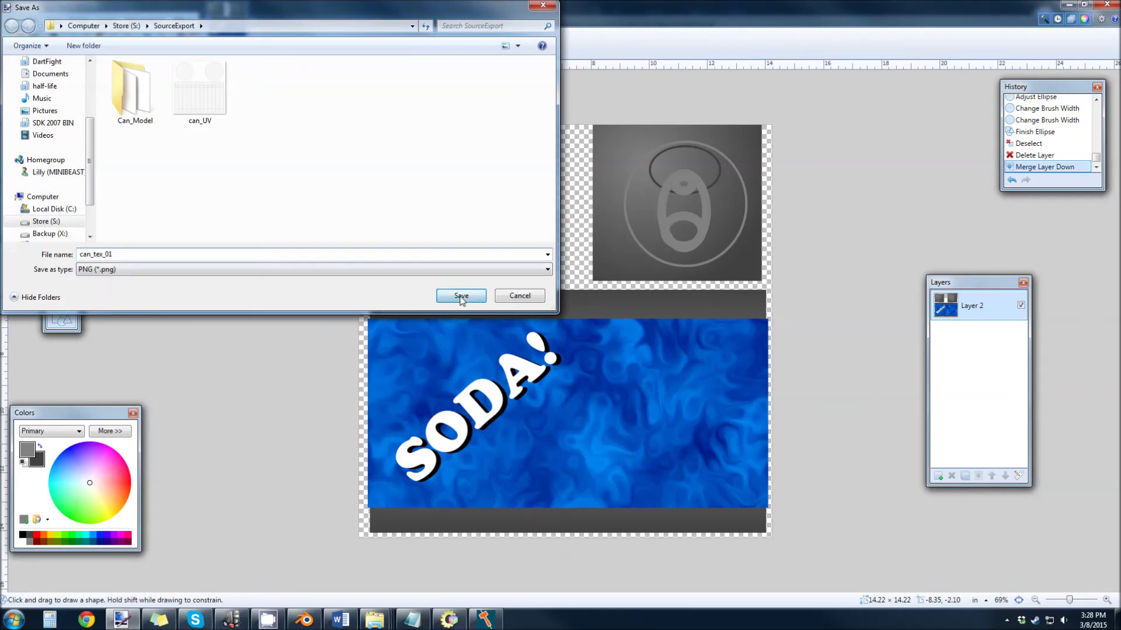
pyautogui.click(461, 296)
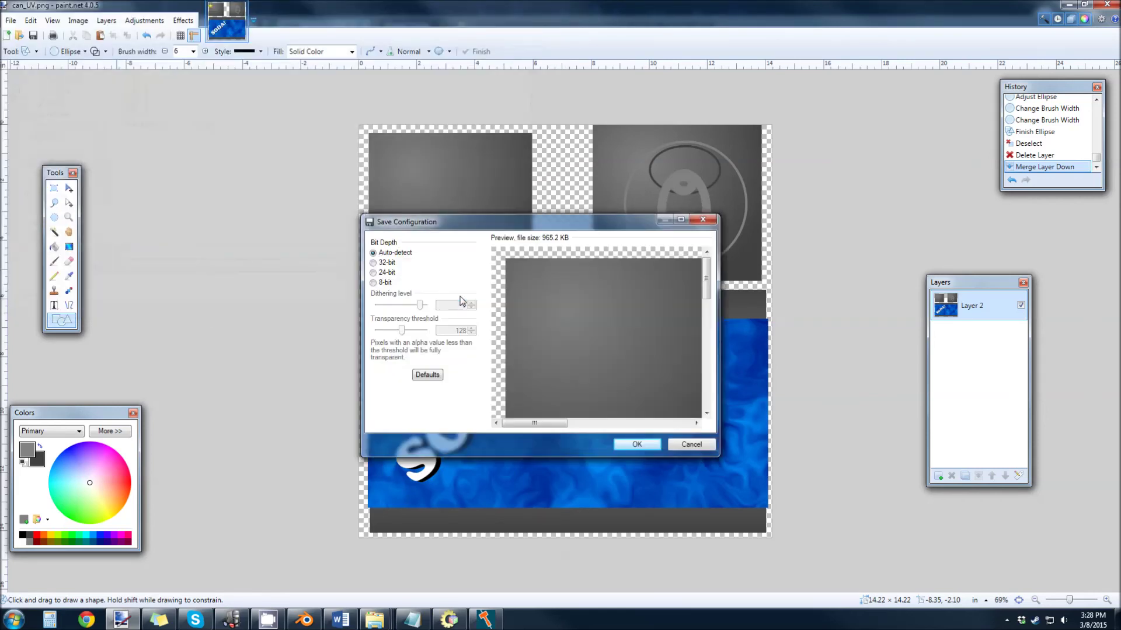
pyautogui.click(640, 447)
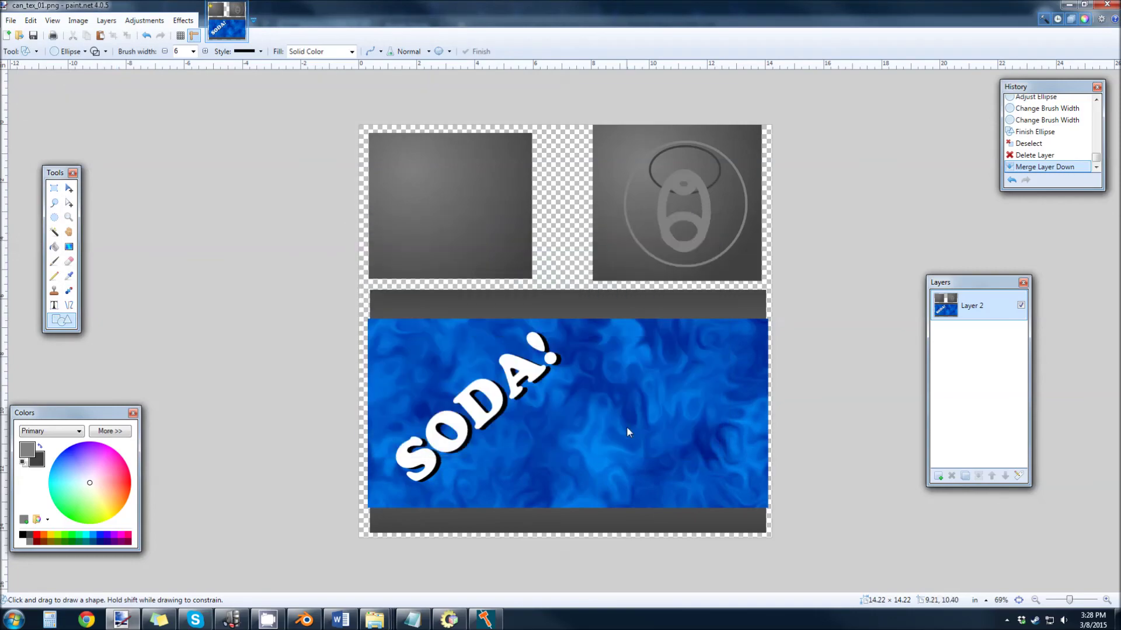
# - Switch to Blender and open can_tex_01.png from S:\SourceExport behind the can's UV layout, fitted to the view
pyautogui.click(304, 620)
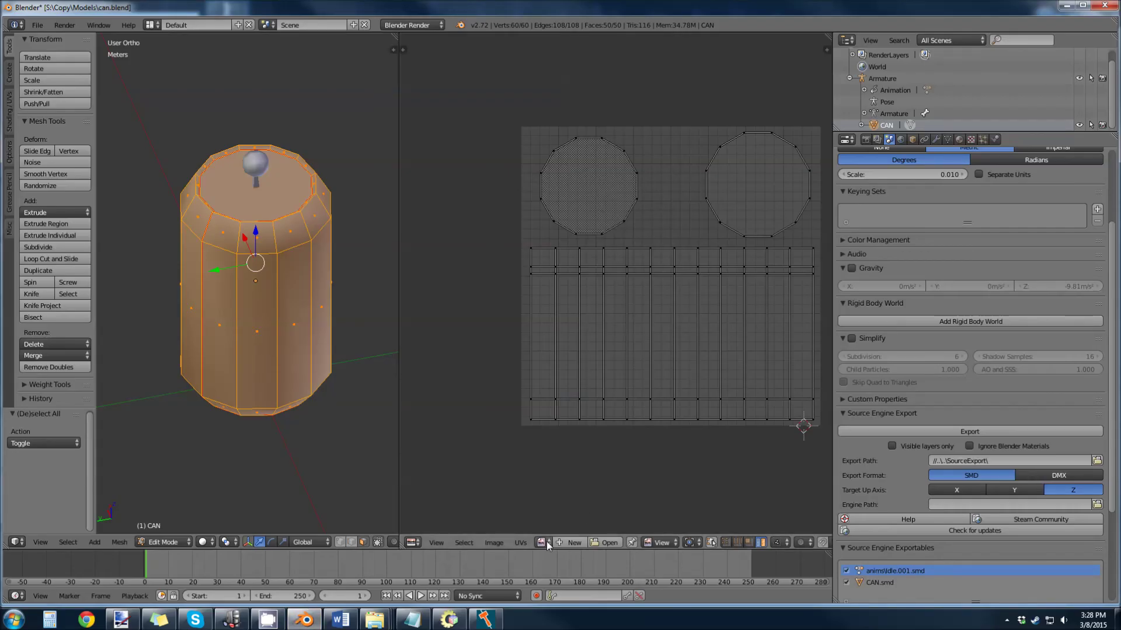
pyautogui.click(608, 542)
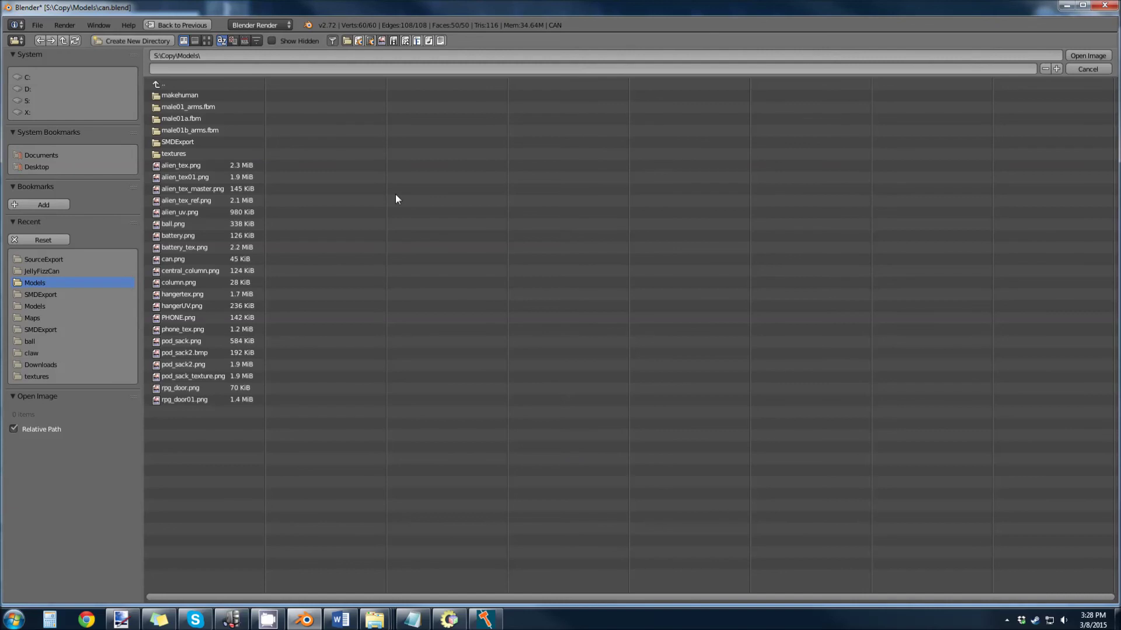
pyautogui.click(23, 100)
pyautogui.click(183, 143)
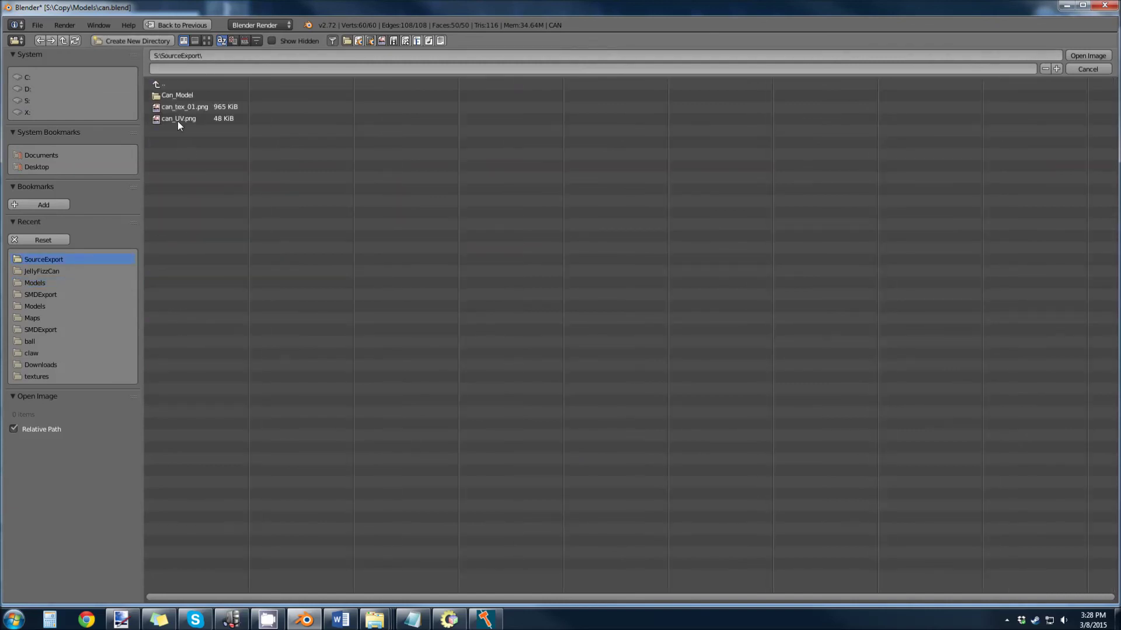
pyautogui.click(176, 118)
pyautogui.click(178, 109)
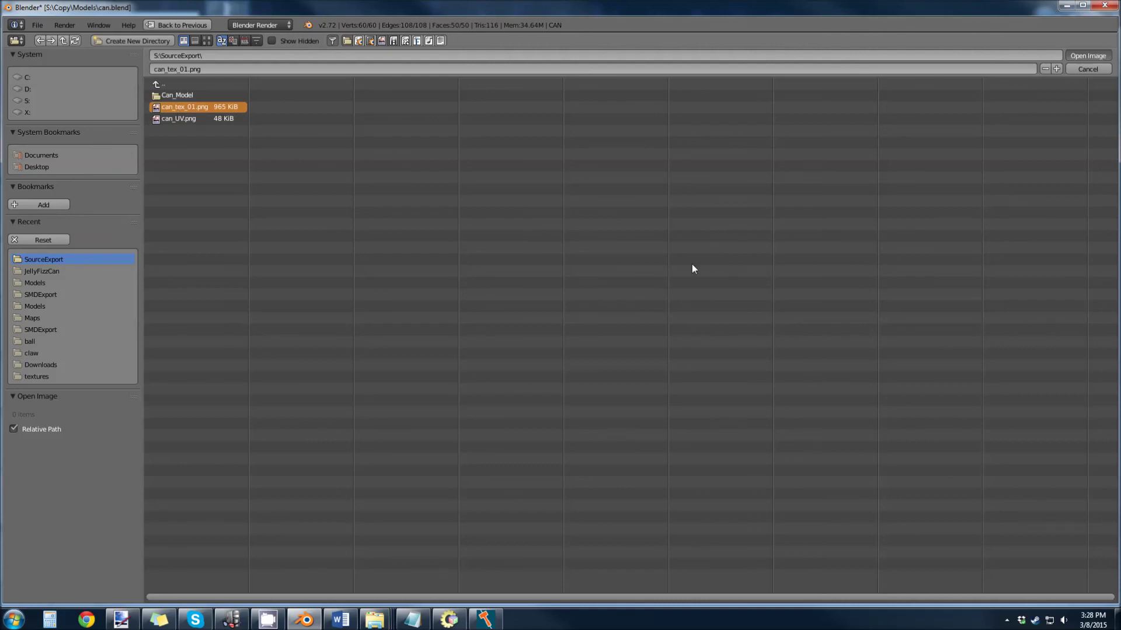
pyautogui.press('Return')
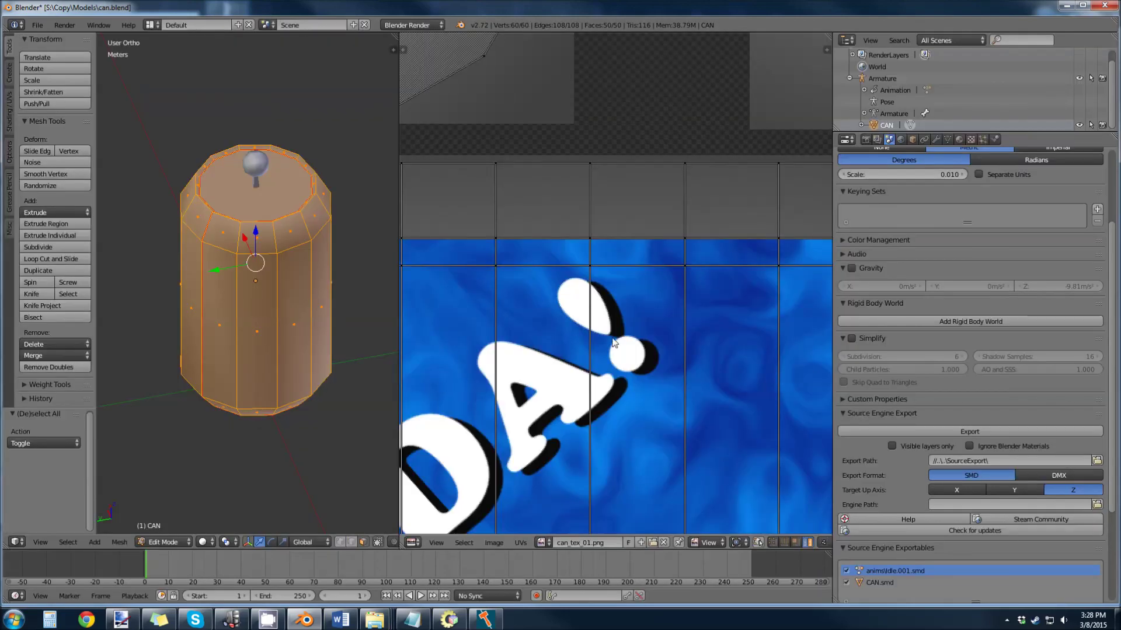
pyautogui.press('Home')
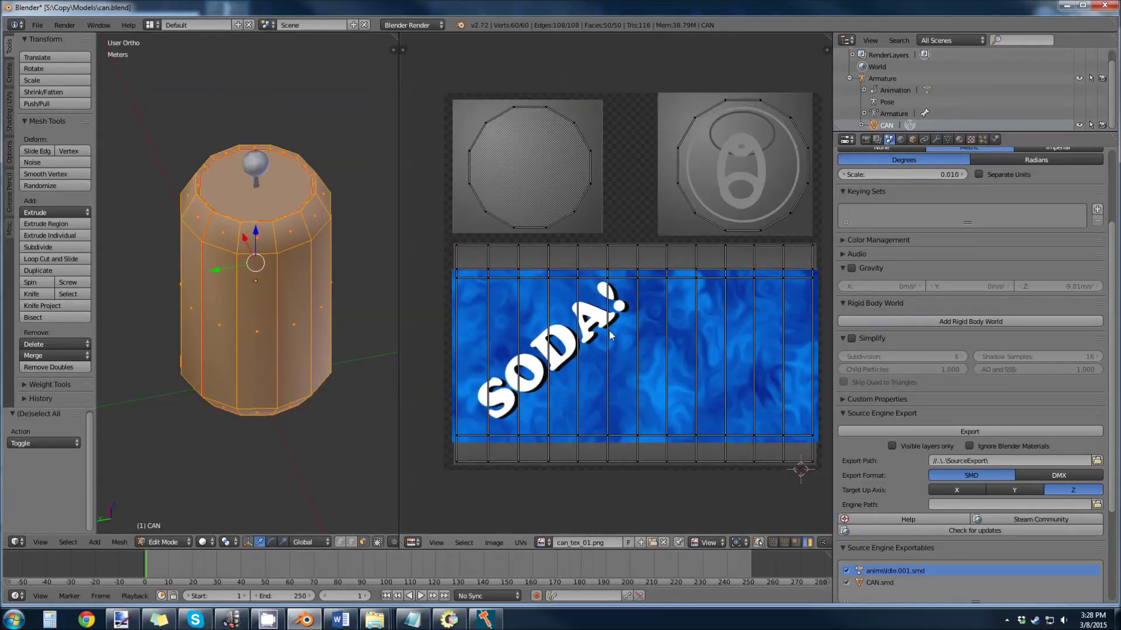
# - Display the can with Texture shading, deselect all its geometry, and inspect the SODA! label from several angles
pyautogui.click(205, 544)
pyautogui.click(222, 493)
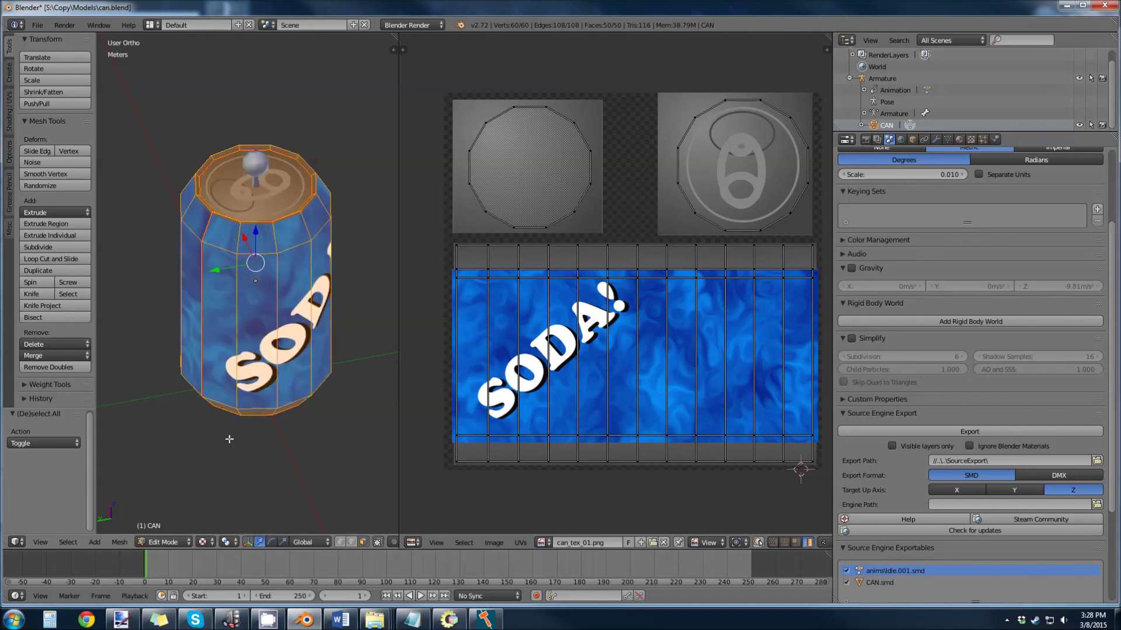
pyautogui.press('a')
pyautogui.moveTo(223, 391); pyautogui.dragTo(149, 382, button='middle')
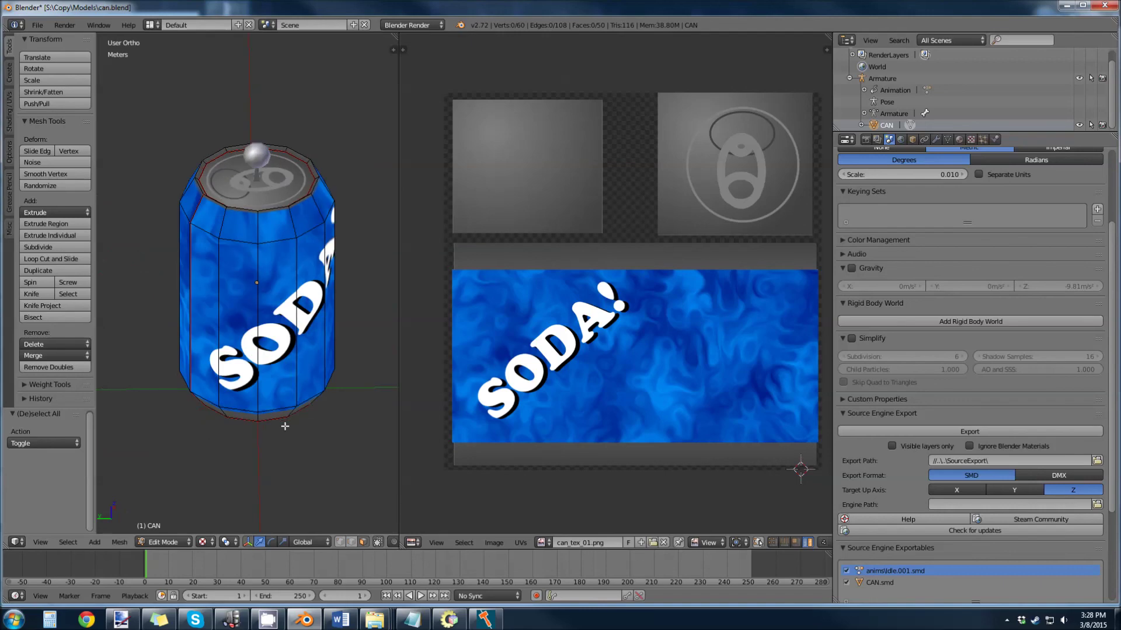
pyautogui.moveTo(285, 426); pyautogui.dragTo(278, 303, button='middle')
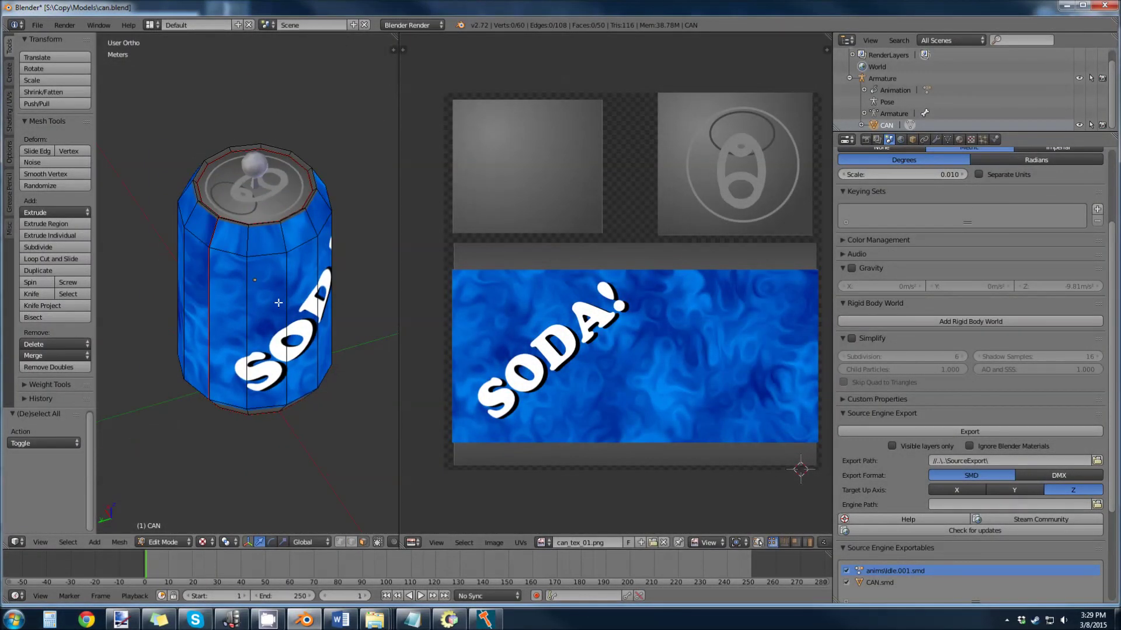
# - Unlink the current image in the UV editor and open can.bmp from the SMDExport\HL1\JellyFizzCan folder
pyautogui.click(663, 543)
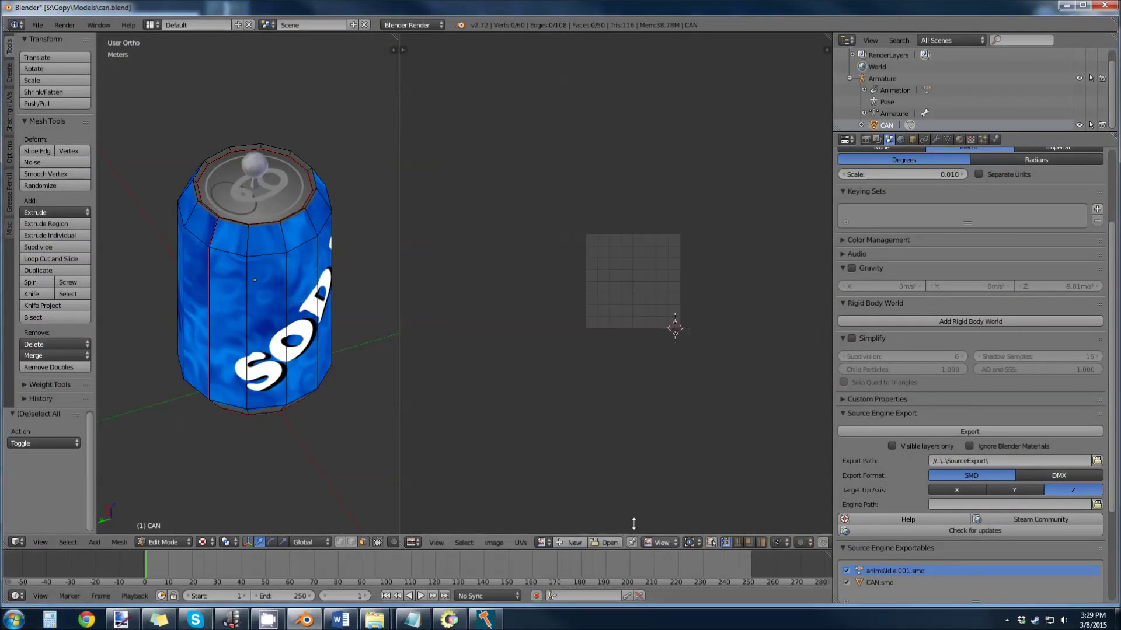
pyautogui.click(610, 544)
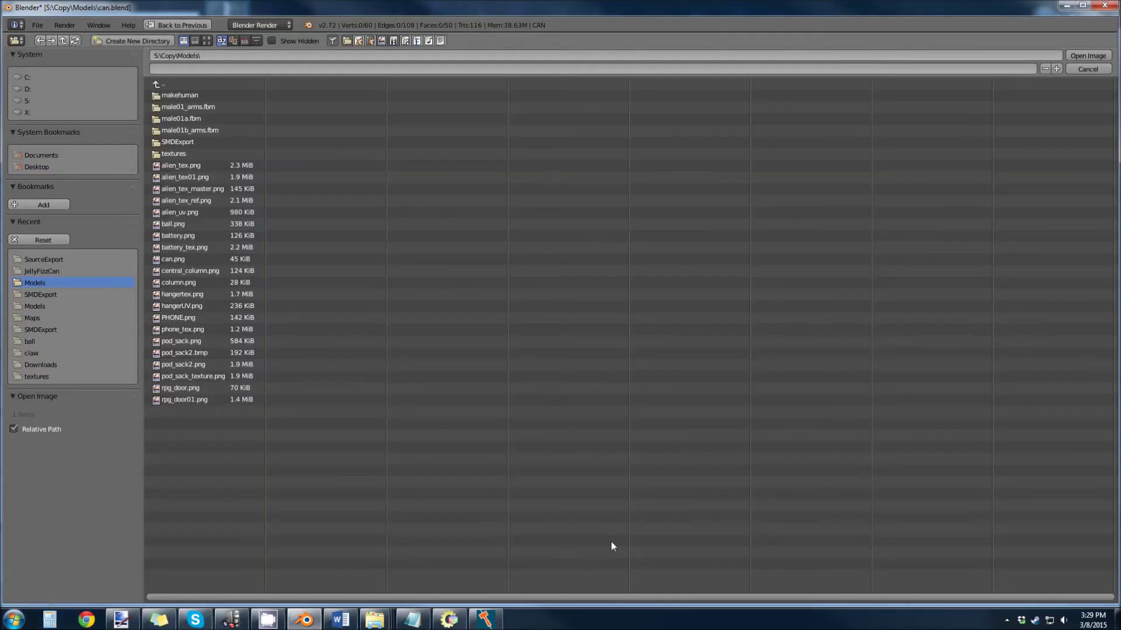
pyautogui.click(175, 141)
pyautogui.click(174, 96)
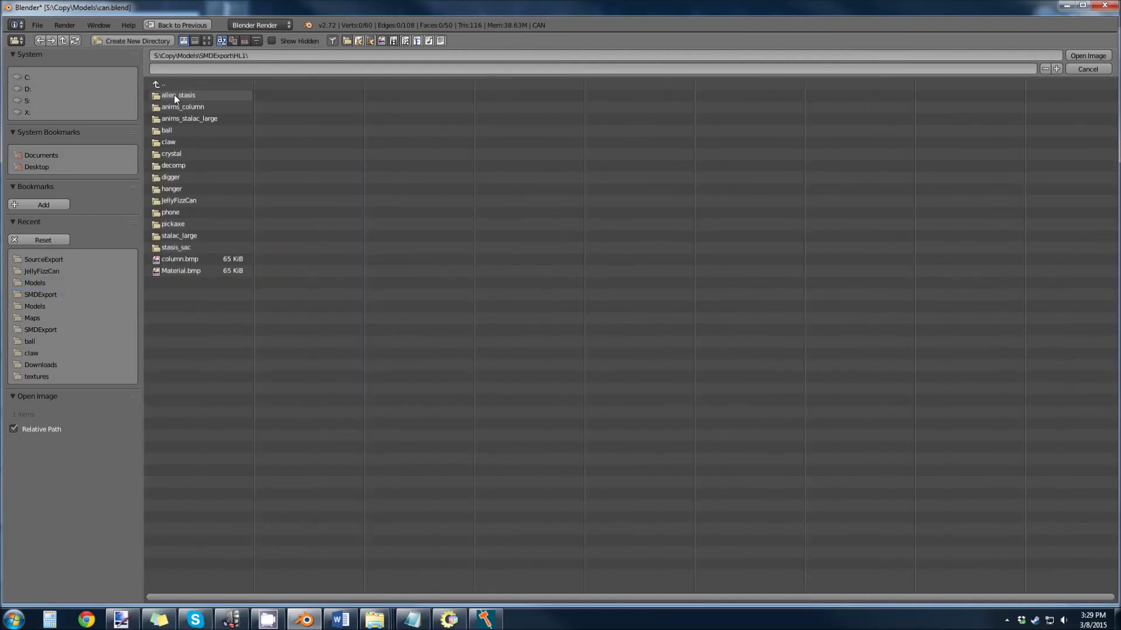
pyautogui.click(175, 200)
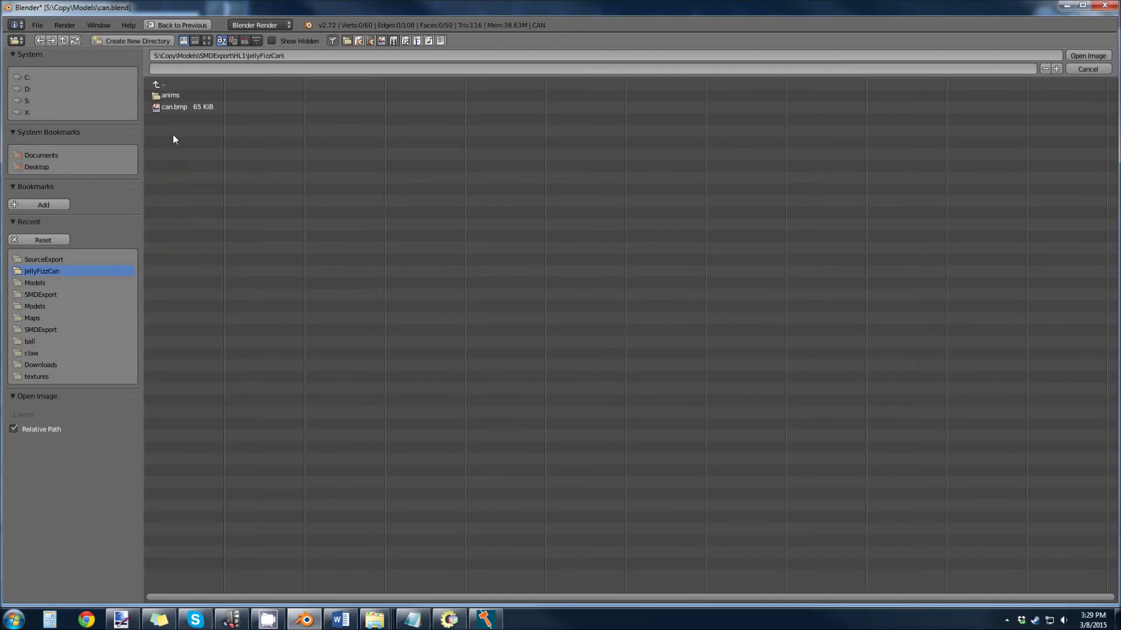
pyautogui.click(173, 107)
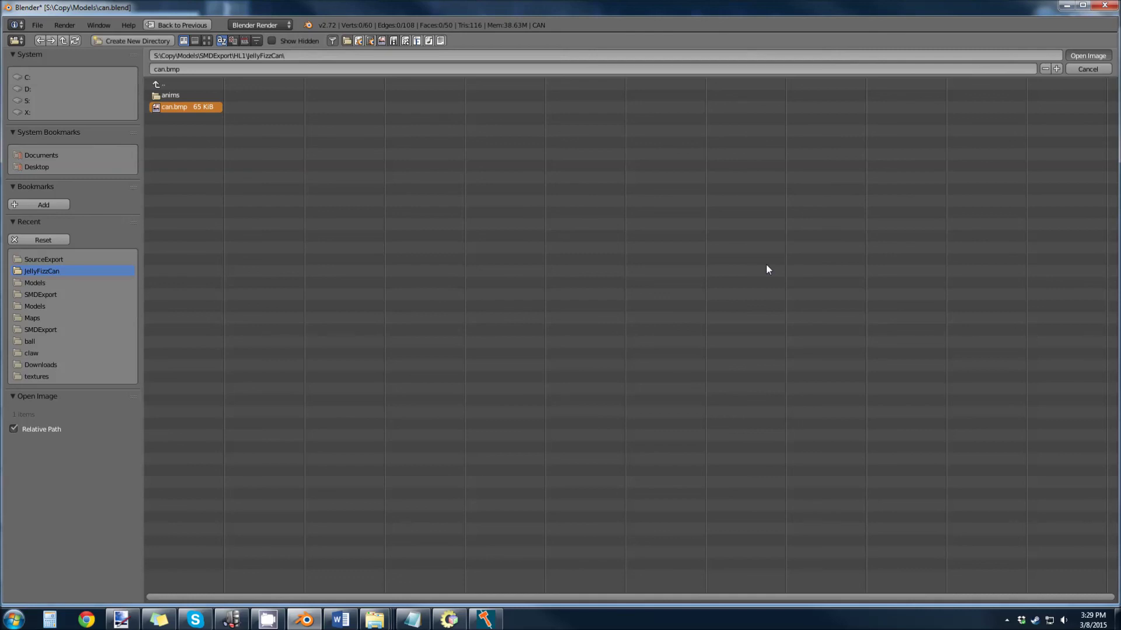
pyautogui.press('Return')
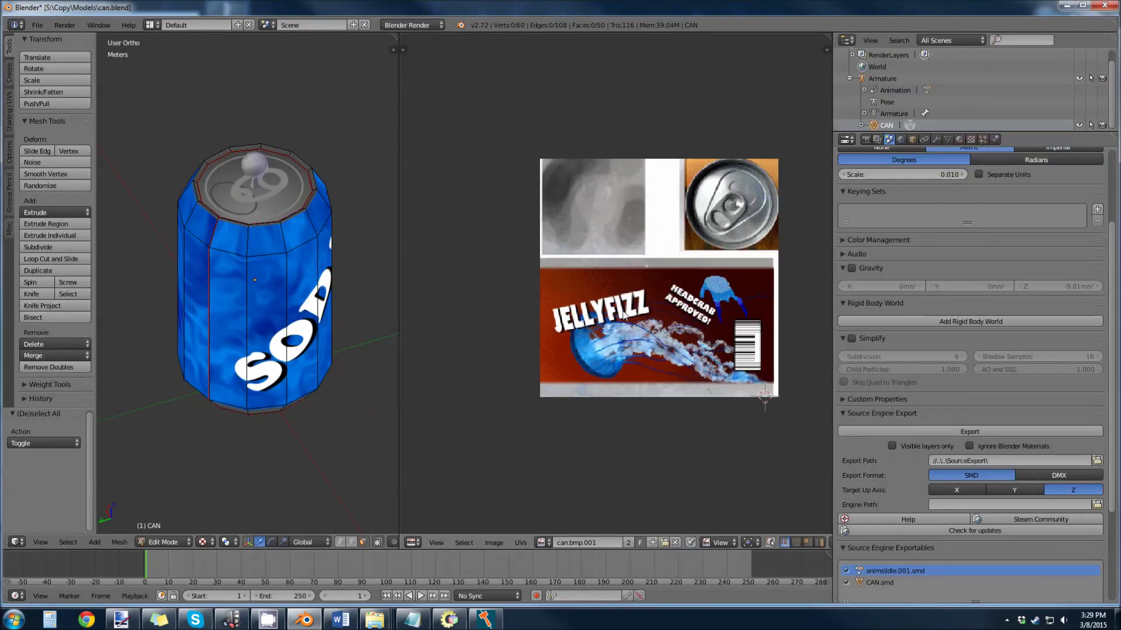
# - Select the whole can mesh, assign the can.bmp.001 image to it, inspect the JellyFizz label all around, and deselect everything
pyautogui.press('a')
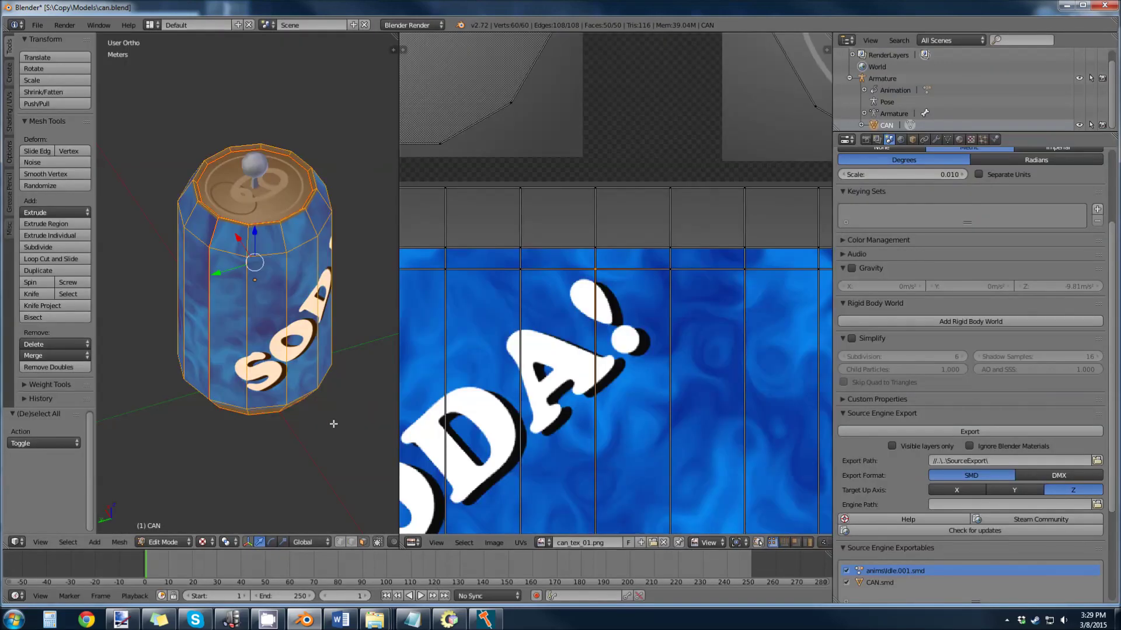
pyautogui.click(541, 542)
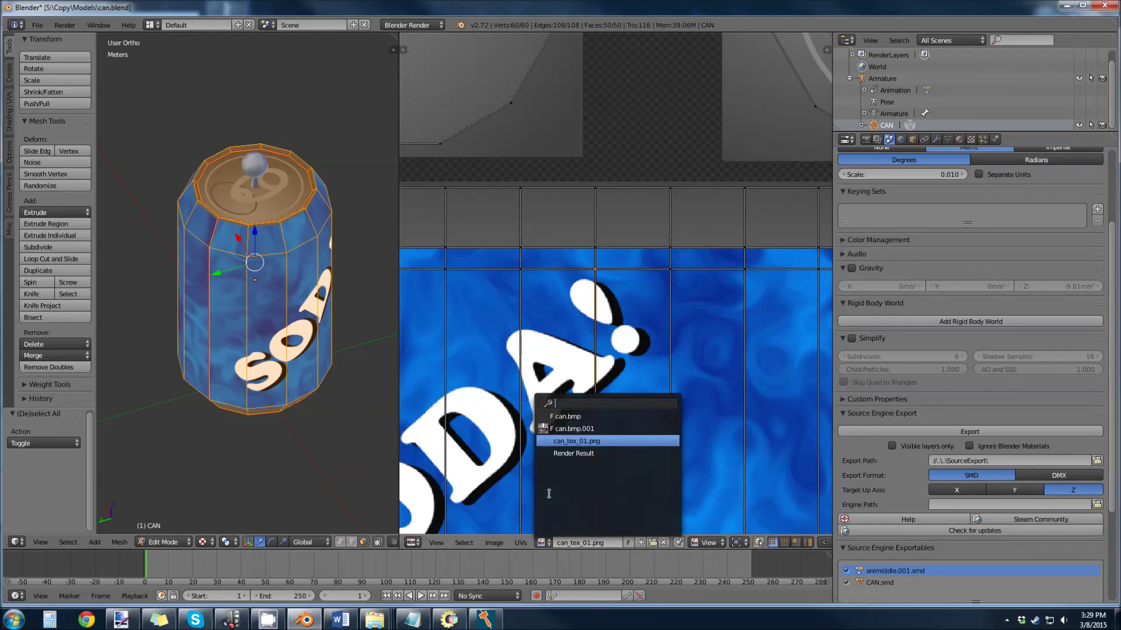
pyautogui.click(570, 428)
pyautogui.moveTo(282, 384); pyautogui.dragTo(219, 377, button='middle')
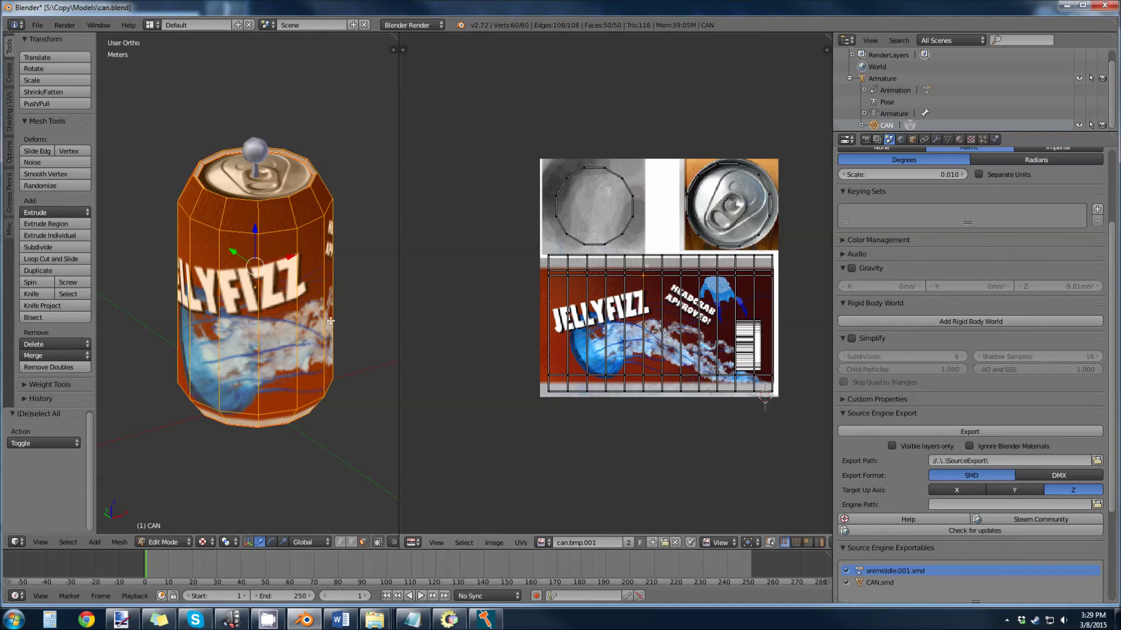
pyautogui.moveTo(330, 321); pyautogui.dragTo(280, 384, button='middle')
pyautogui.press('a')
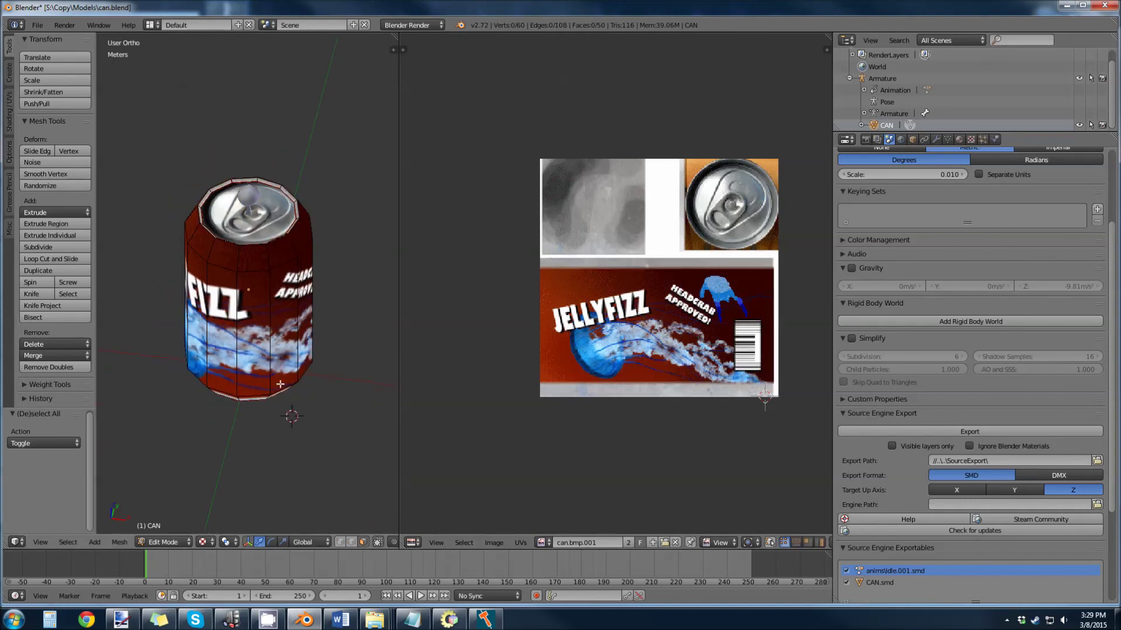